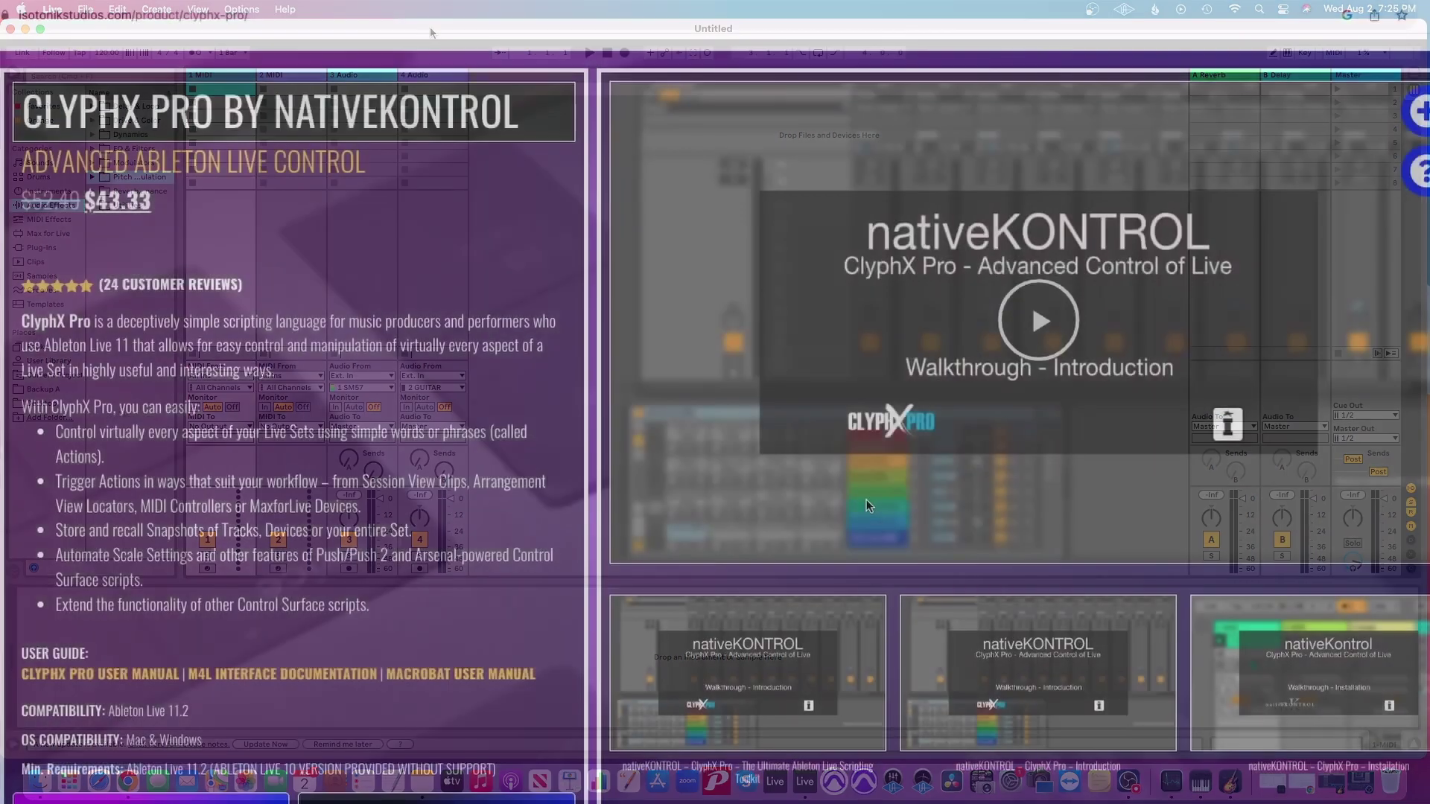
Look through the ClyphX Pro product page, including its feature illustrations and customer reviews
{"action": "scroll", "coordinate": [865, 498], "scroll_direction": "down", "scroll_amount": 10}
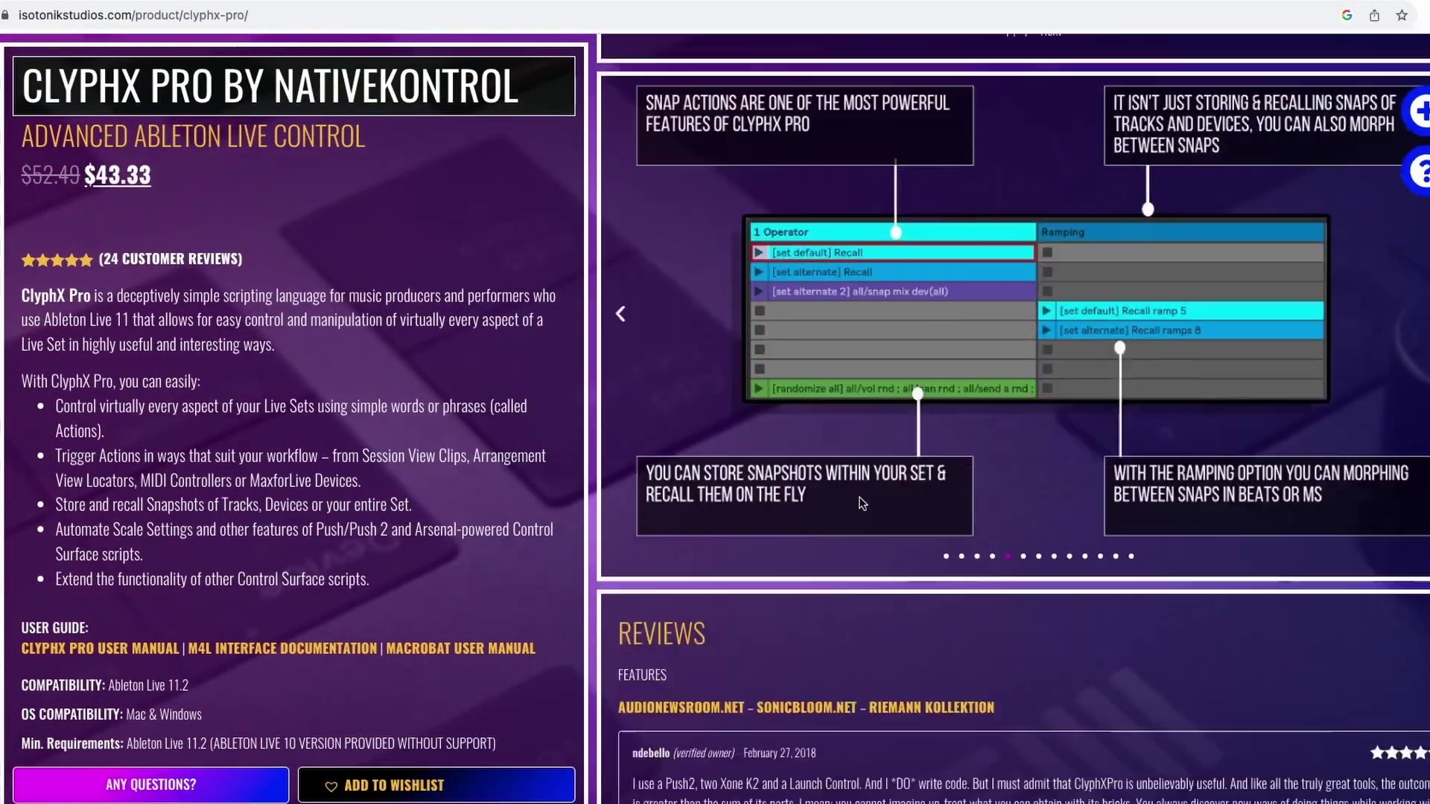
{"action": "scroll", "coordinate": [863, 503], "scroll_direction": "down", "scroll_amount": 15}
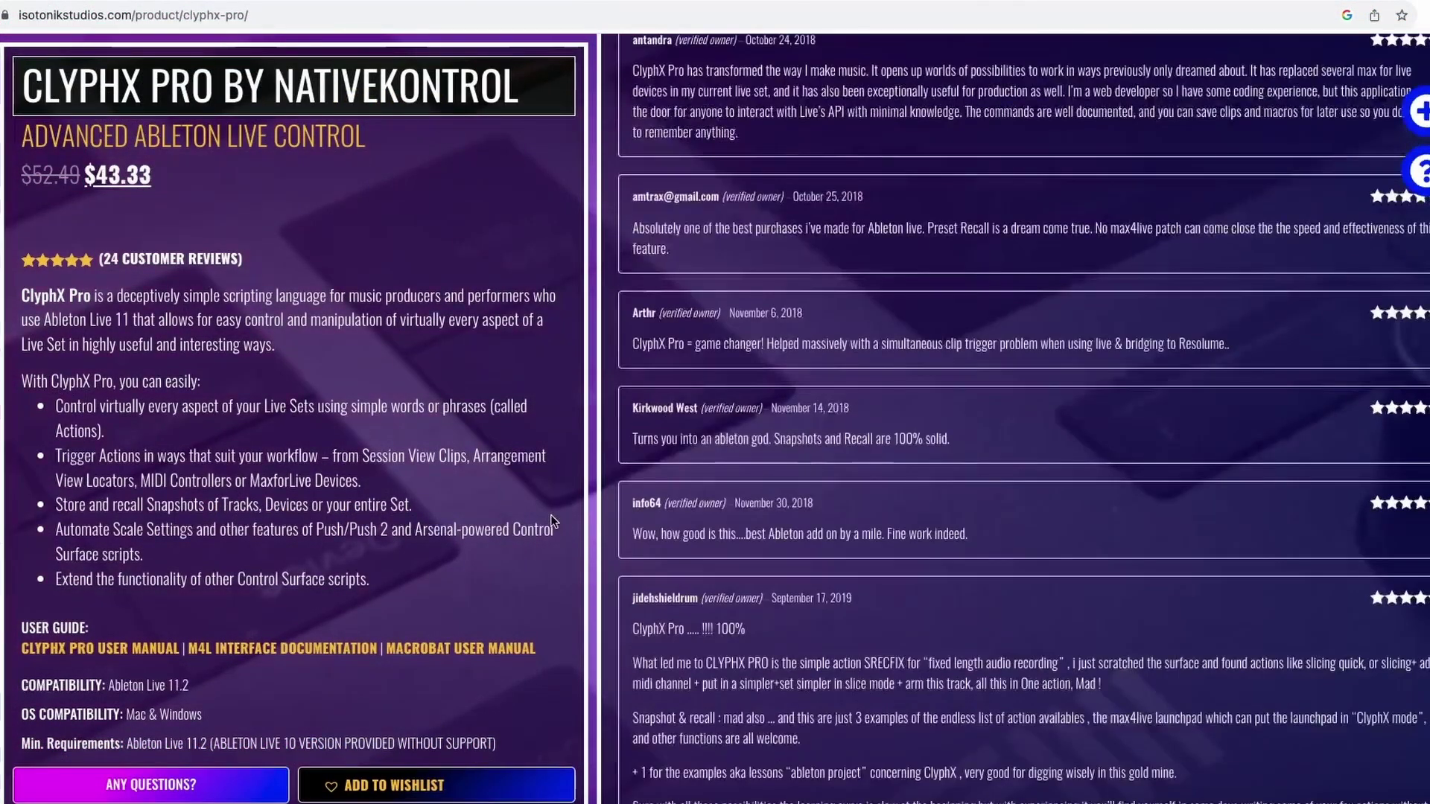
{"action": "scroll", "coordinate": [998, 679], "scroll_direction": "down", "scroll_amount": 15}
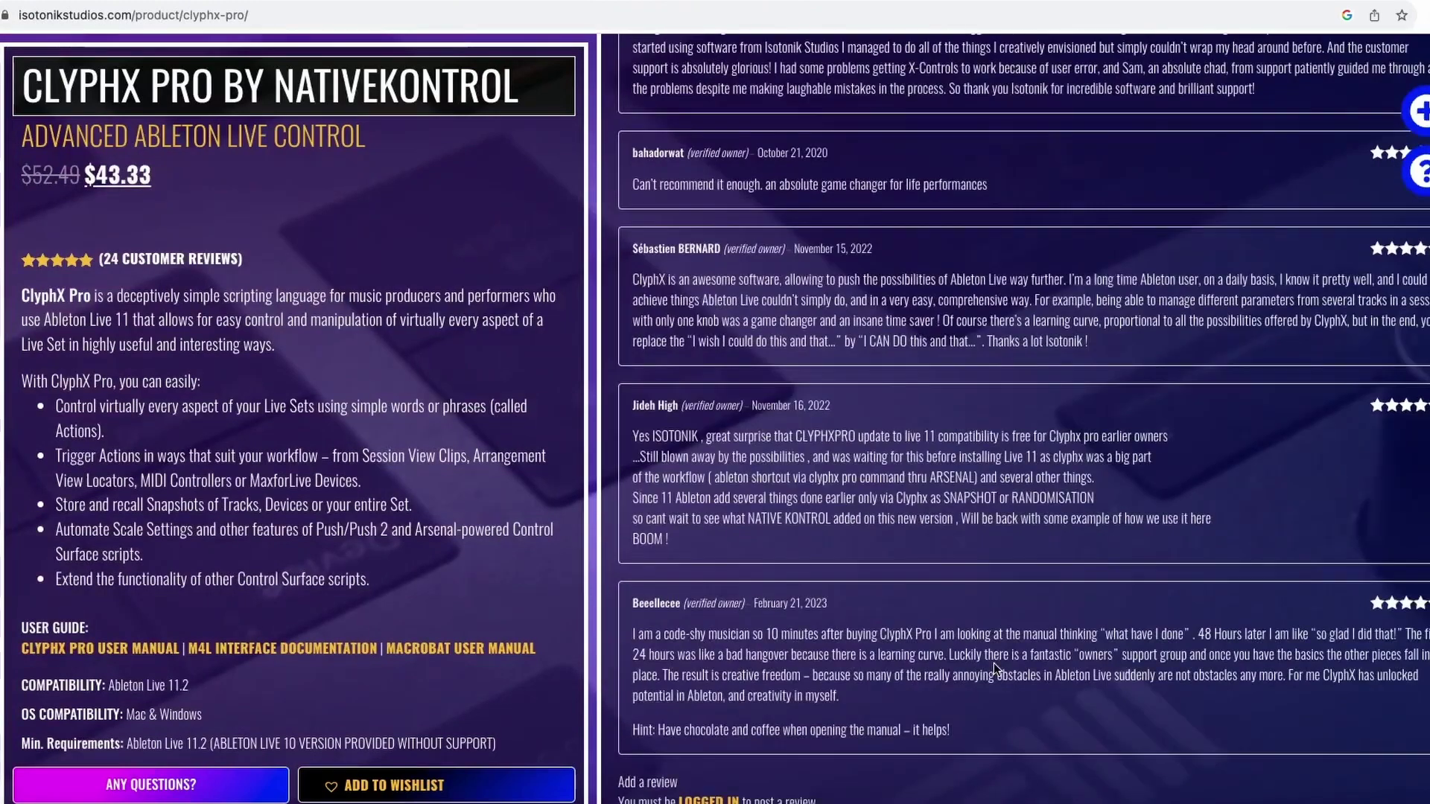
{"action": "scroll", "coordinate": [993, 663], "scroll_direction": "up", "scroll_amount": 15}
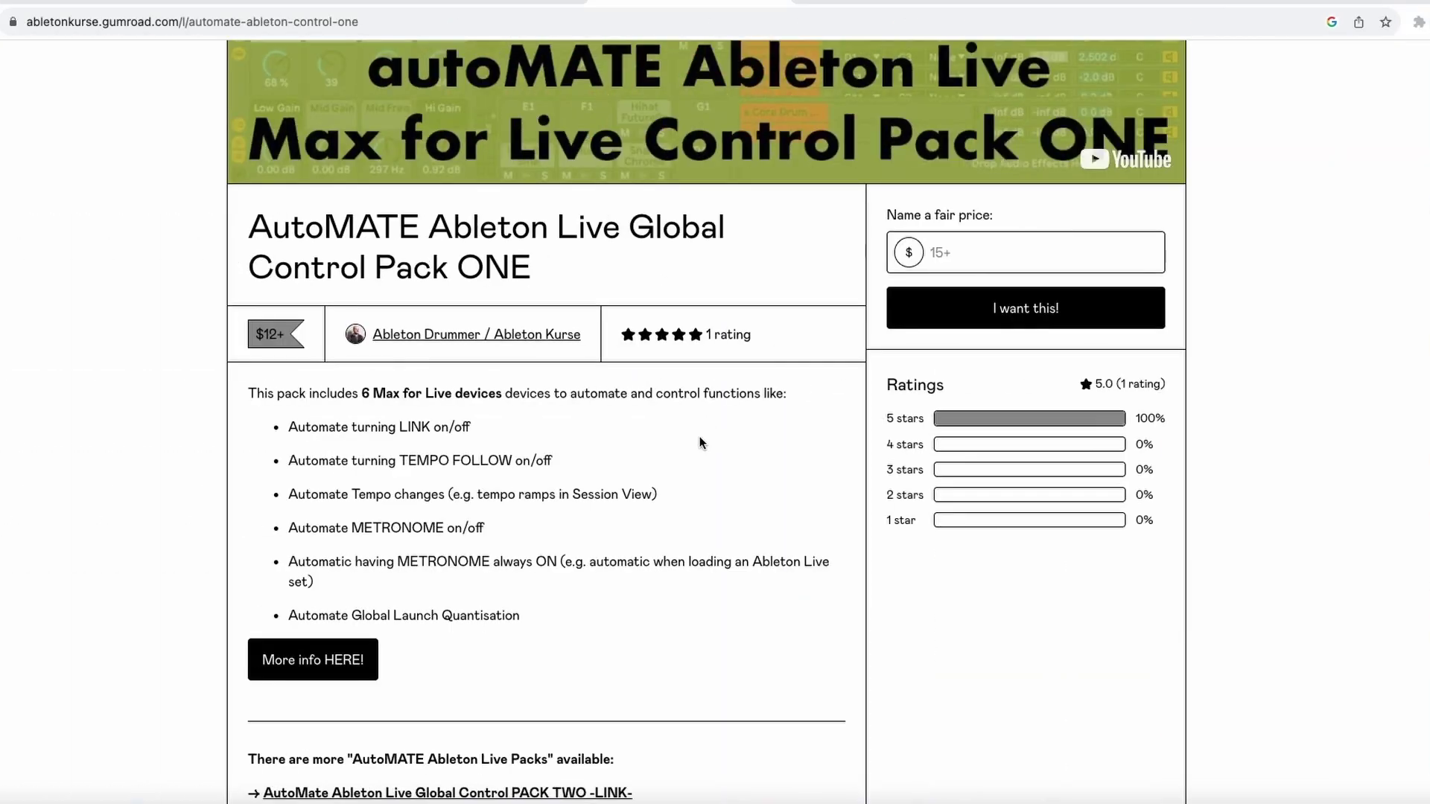
Read through the AutoMATE Ableton Live Global Control Pack ONE page for its included devices, compatibility and requirements
{"action": "scroll", "coordinate": [700, 443], "scroll_direction": "down", "scroll_amount": 3}
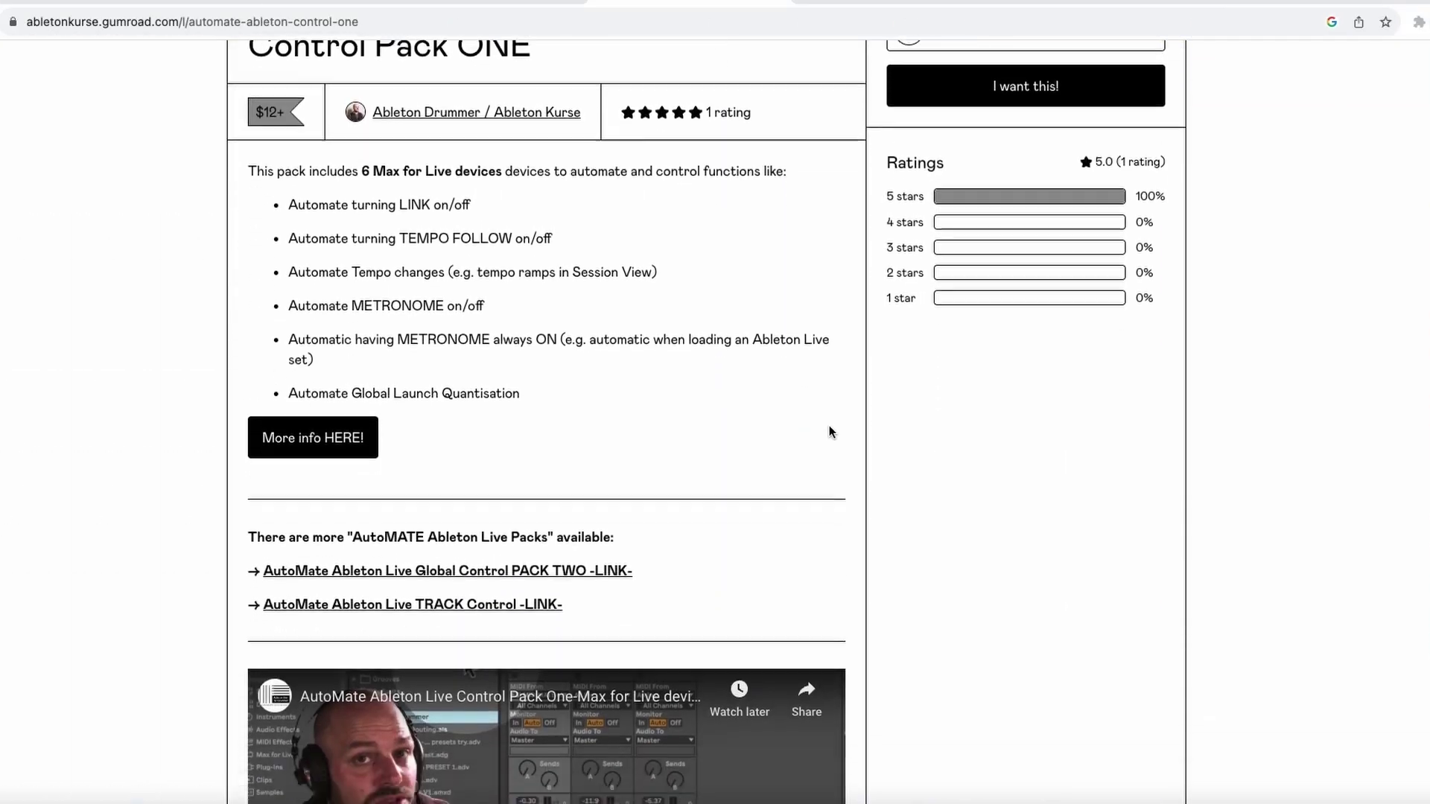
{"action": "scroll", "coordinate": [829, 426], "scroll_direction": "down", "scroll_amount": 10}
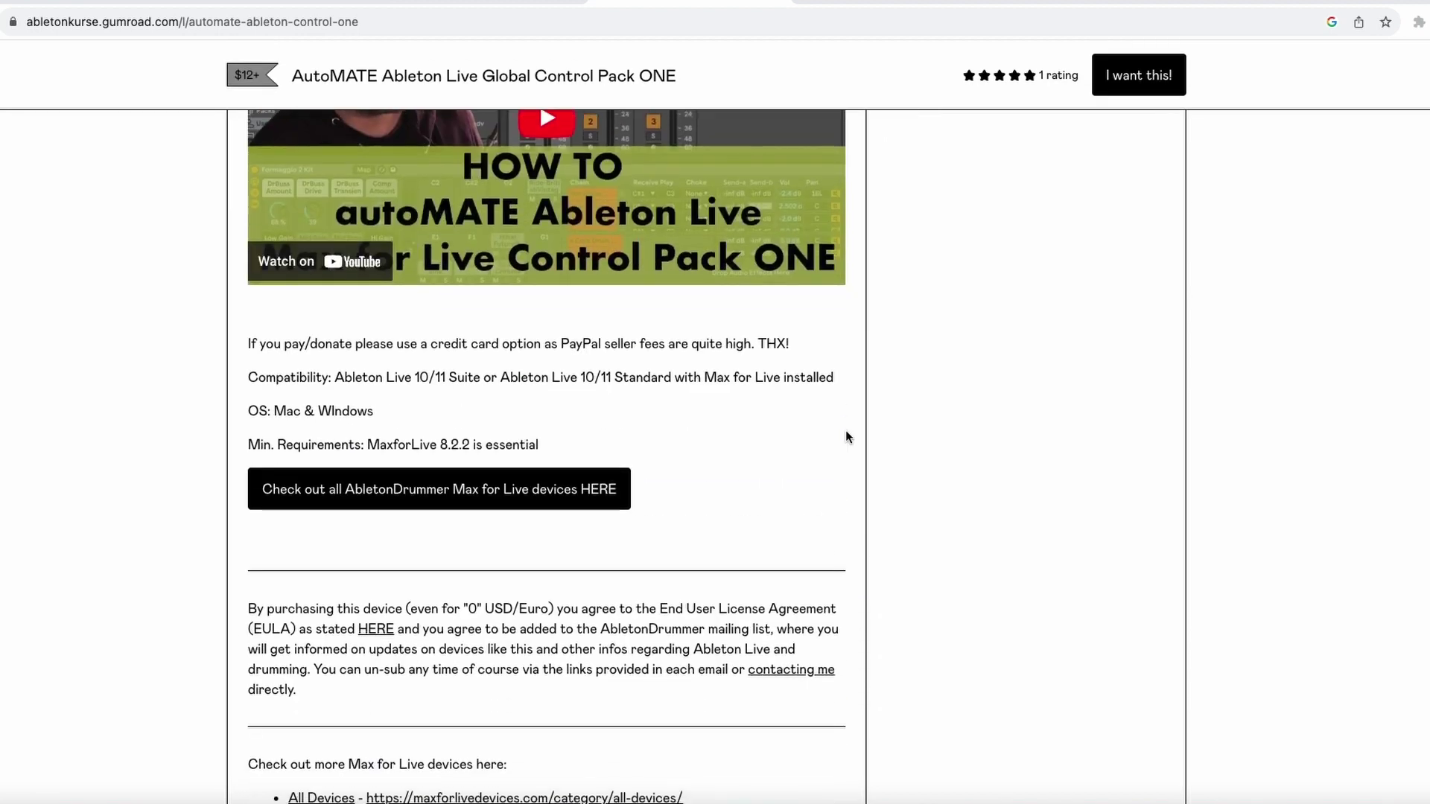
{"action": "scroll", "coordinate": [847, 437], "scroll_direction": "down", "scroll_amount": 4}
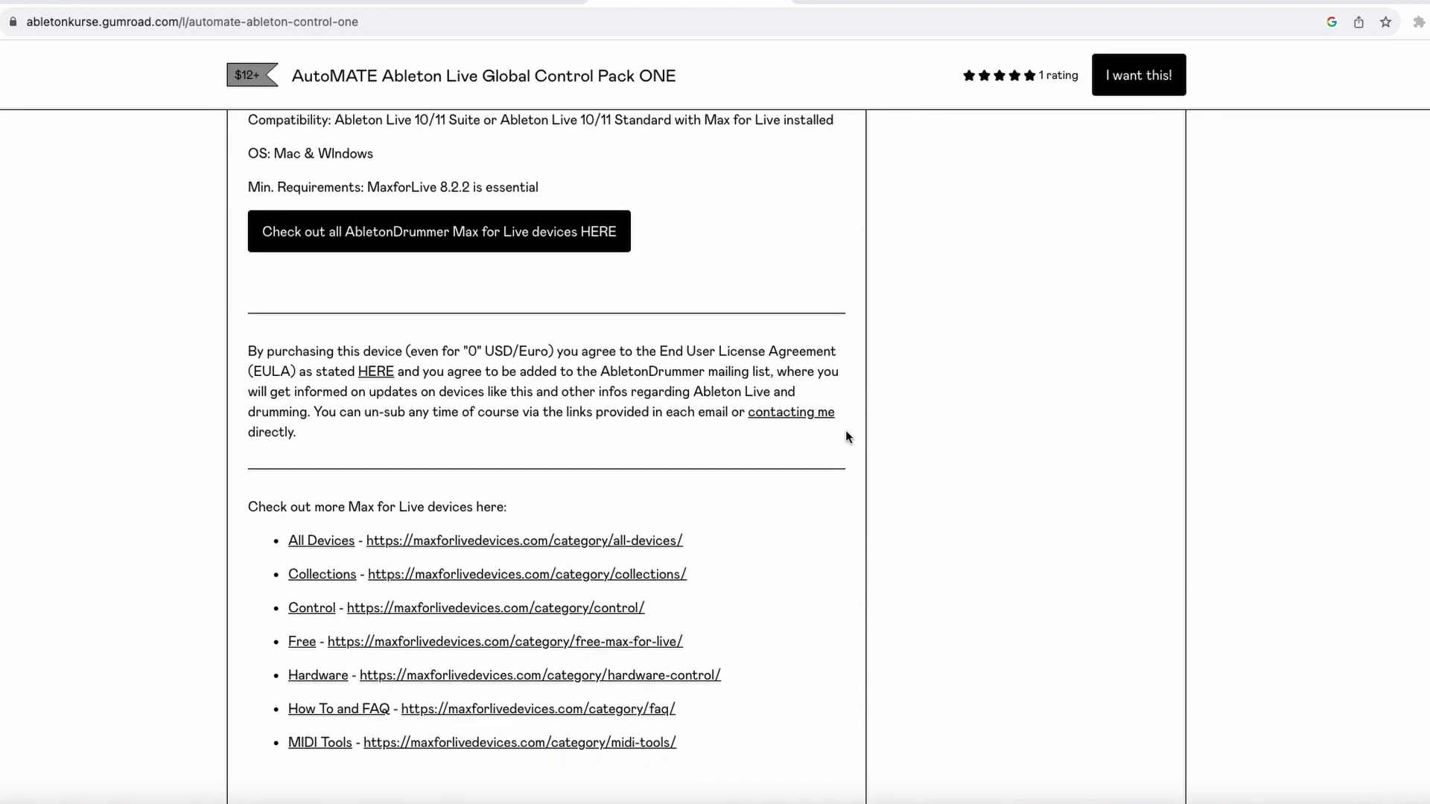
{"action": "scroll", "coordinate": [846, 437], "scroll_direction": "down", "scroll_amount": 5}
{"action": "scroll", "coordinate": [846, 437], "scroll_direction": "up", "scroll_amount": 10}
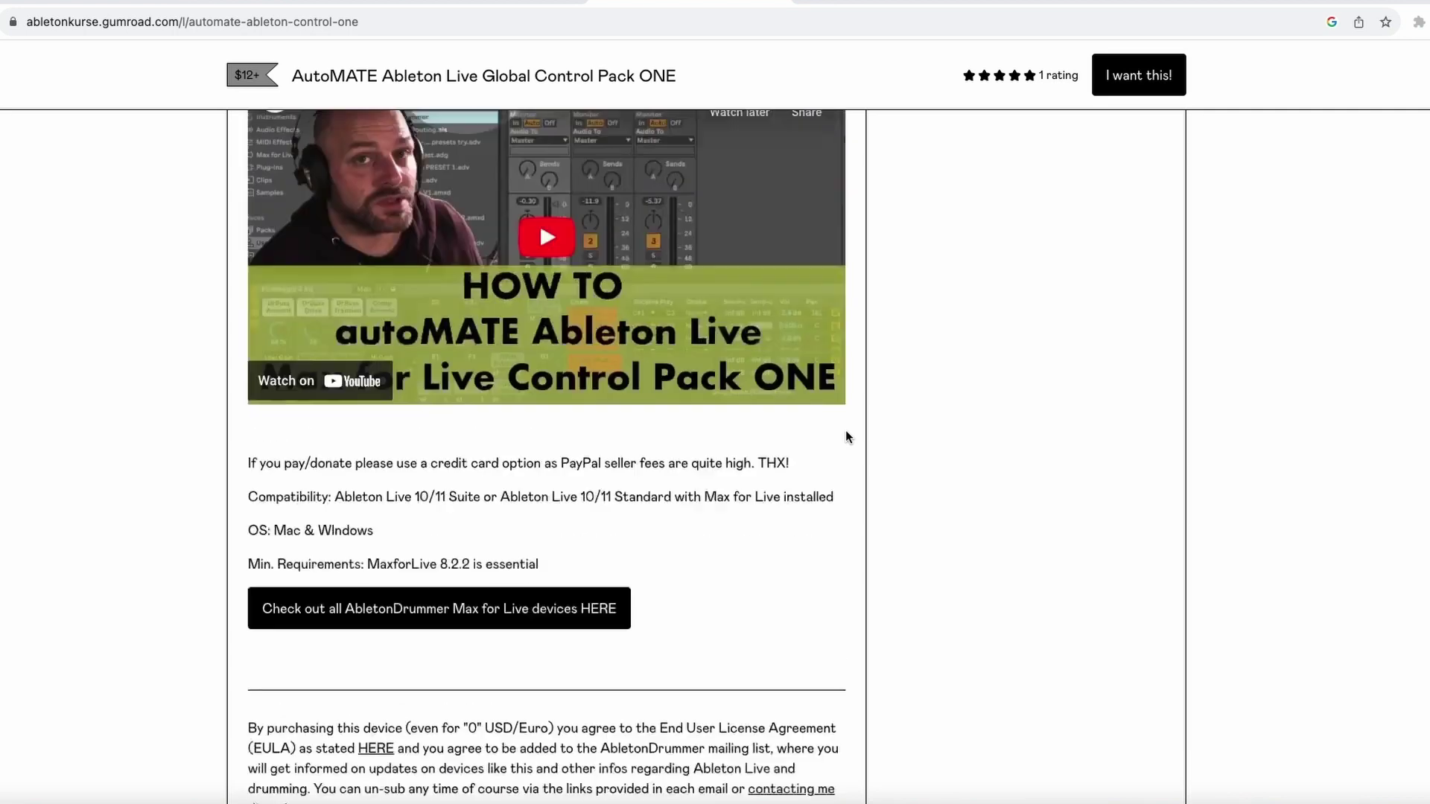
{"action": "scroll", "coordinate": [846, 436], "scroll_direction": "up", "scroll_amount": 15}
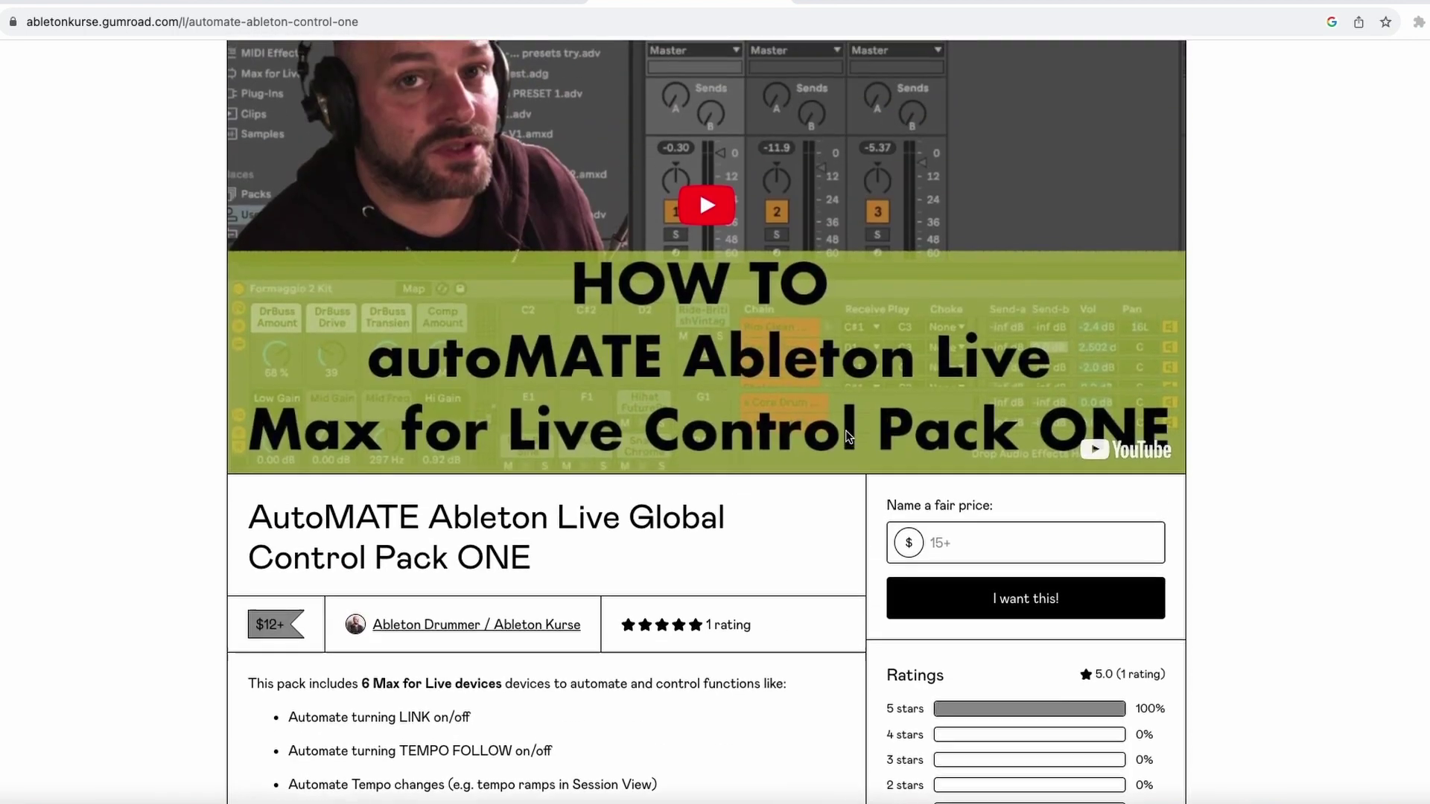
{"action": "scroll", "coordinate": [846, 437], "scroll_direction": "up", "scroll_amount": 3}
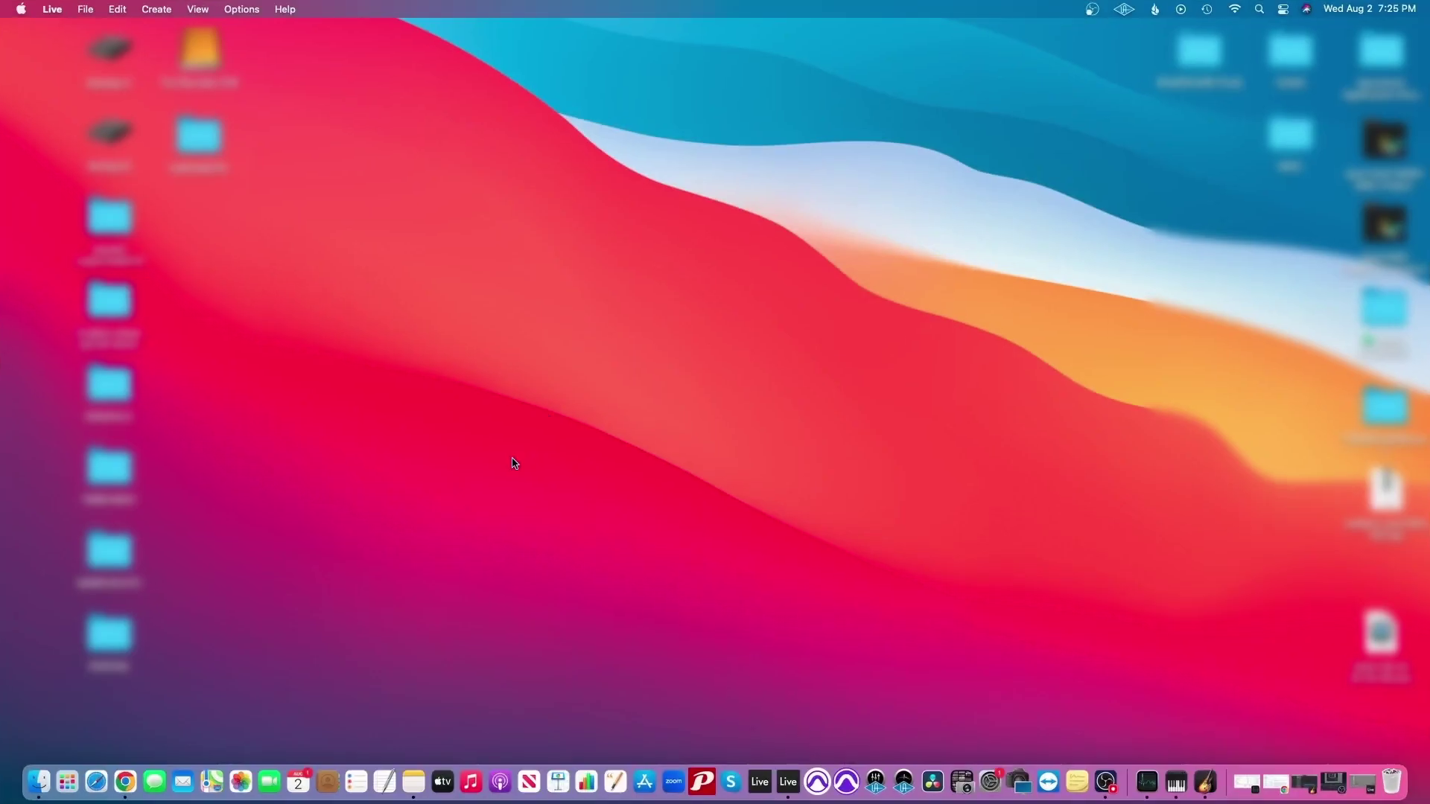
Search the Mac for "audio" and launch Audio MIDI Setup
{"action": "left_click", "coordinate": [1259, 12]}
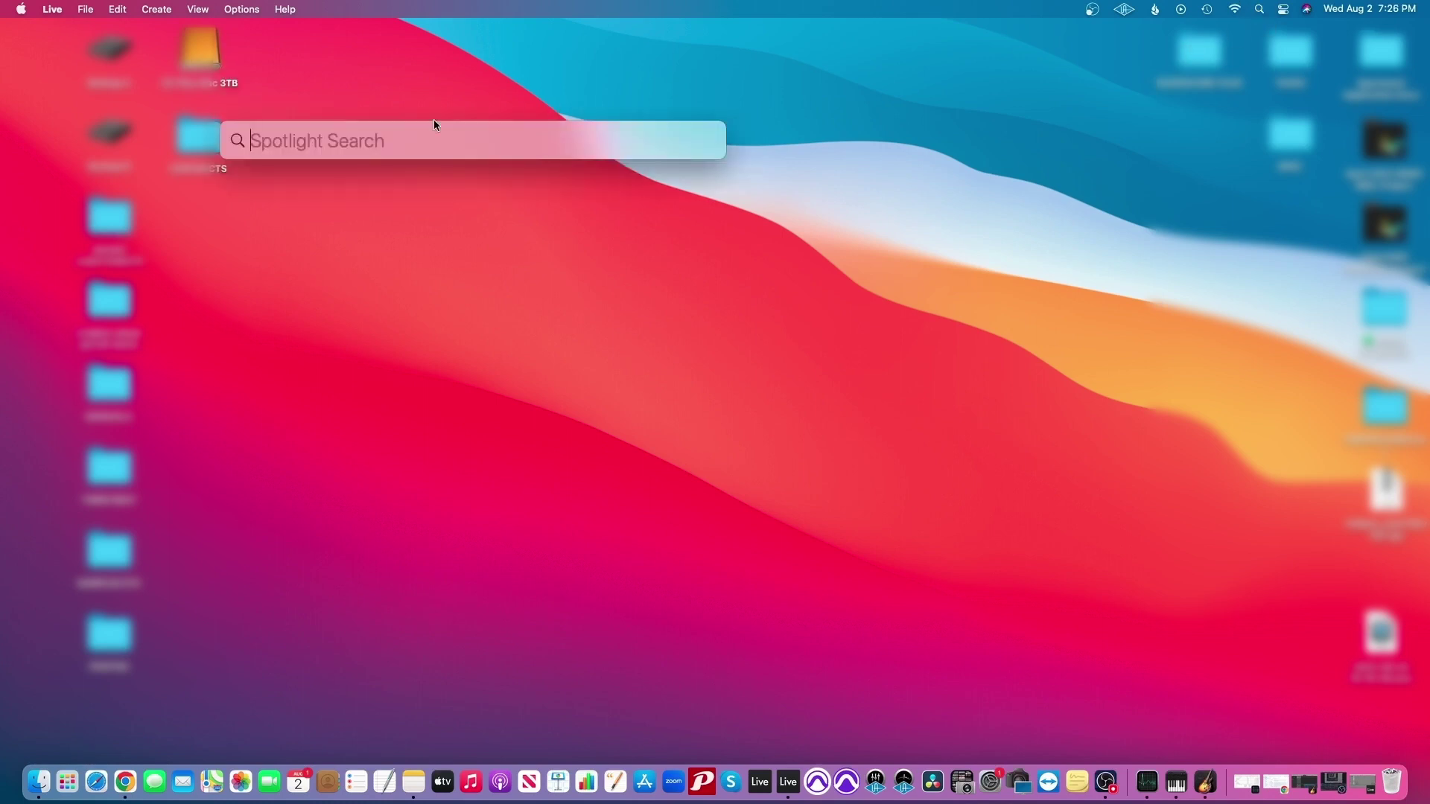
{"action": "type", "text": "audio"}
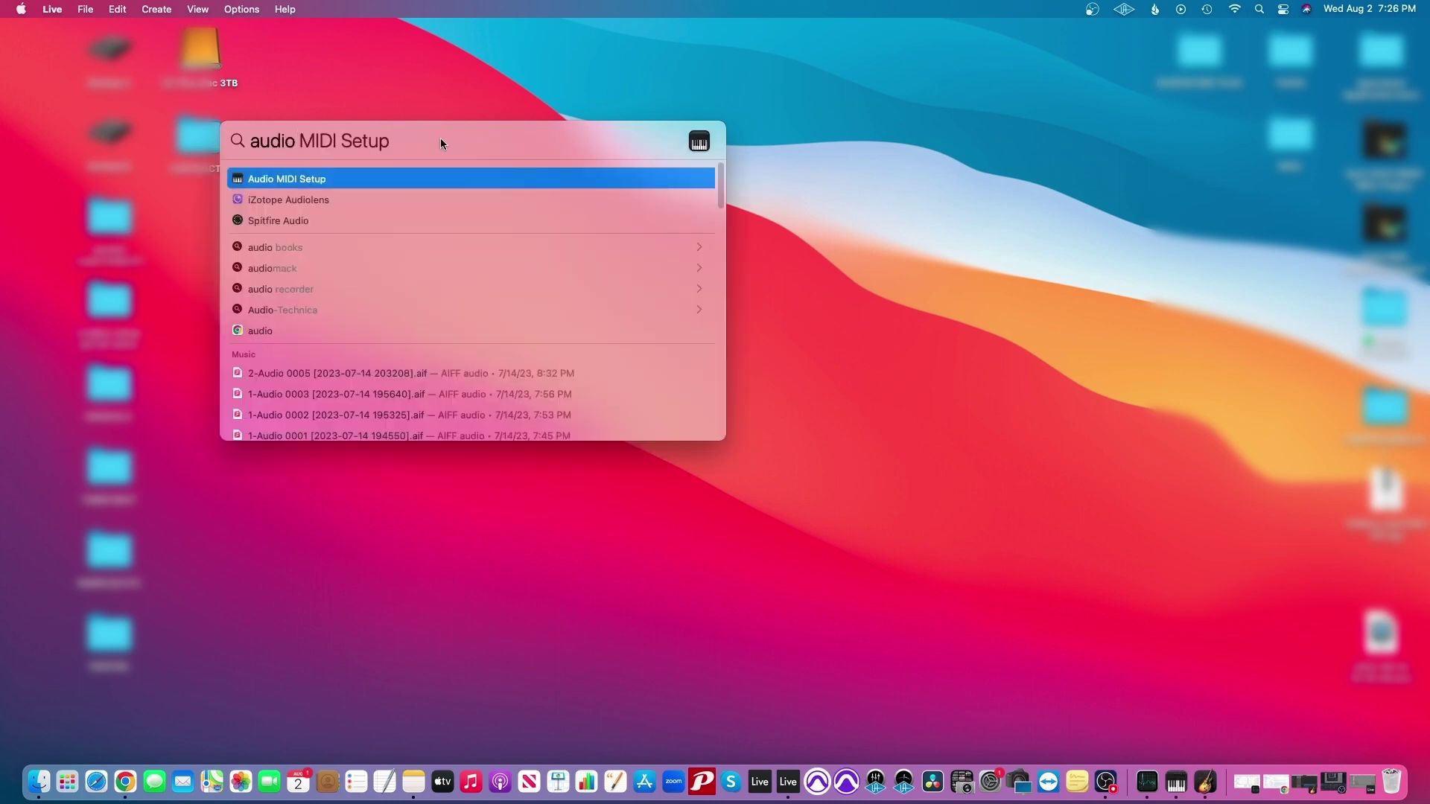
{"action": "left_click", "coordinate": [246, 181]}
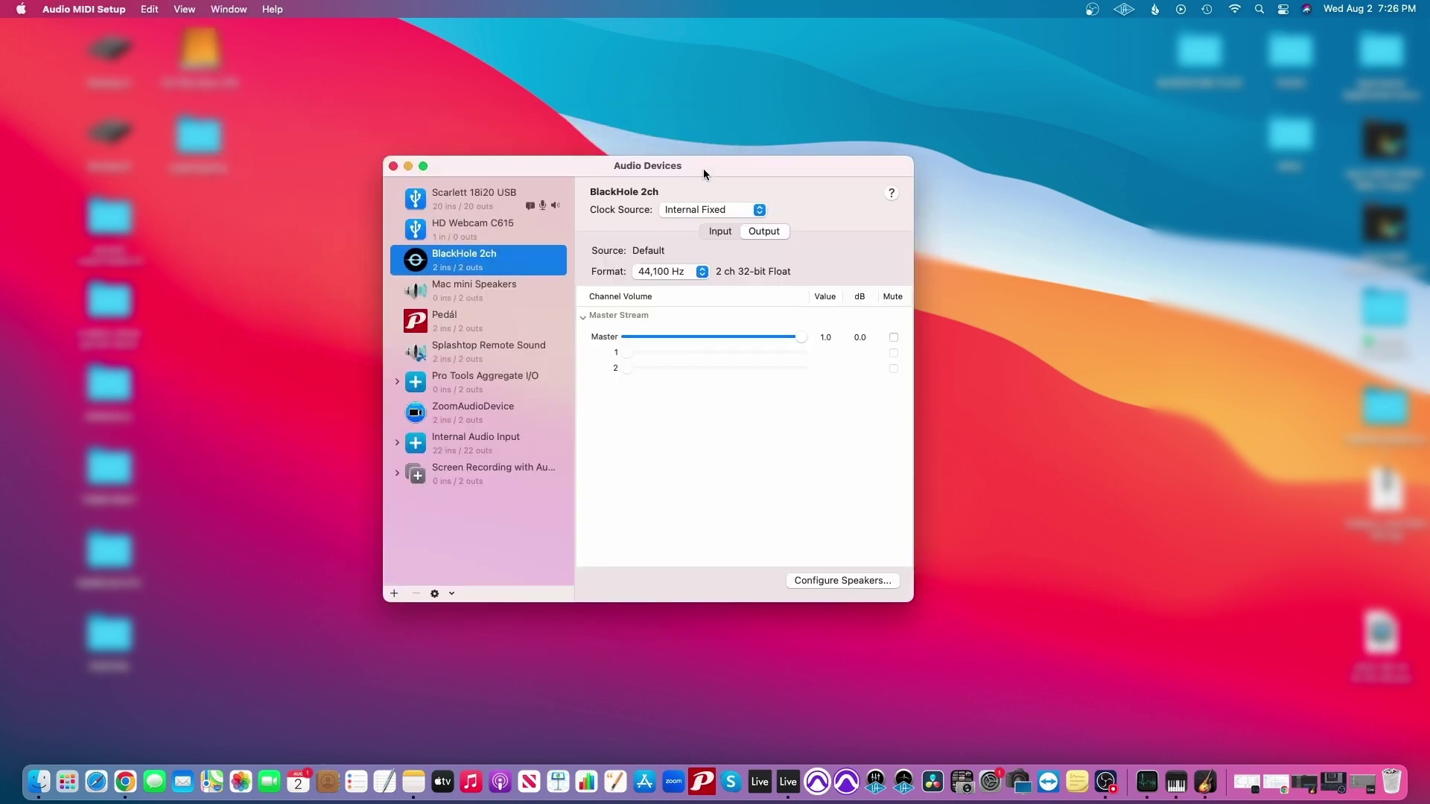
Show the MIDI Studio and open the IAC Driver's properties to check whether the device is online
{"action": "left_click", "coordinate": [229, 11]}
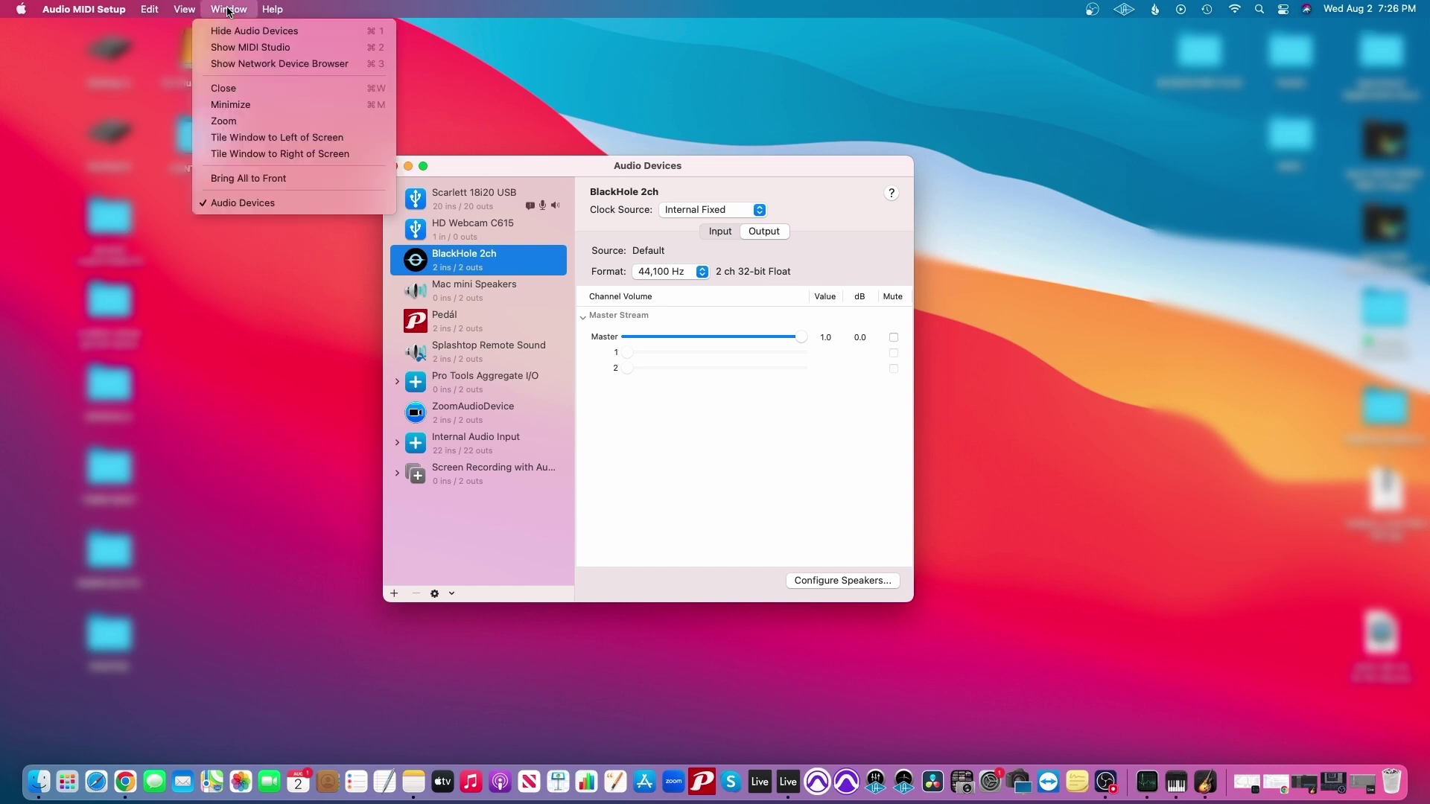
{"action": "left_click", "coordinate": [237, 48]}
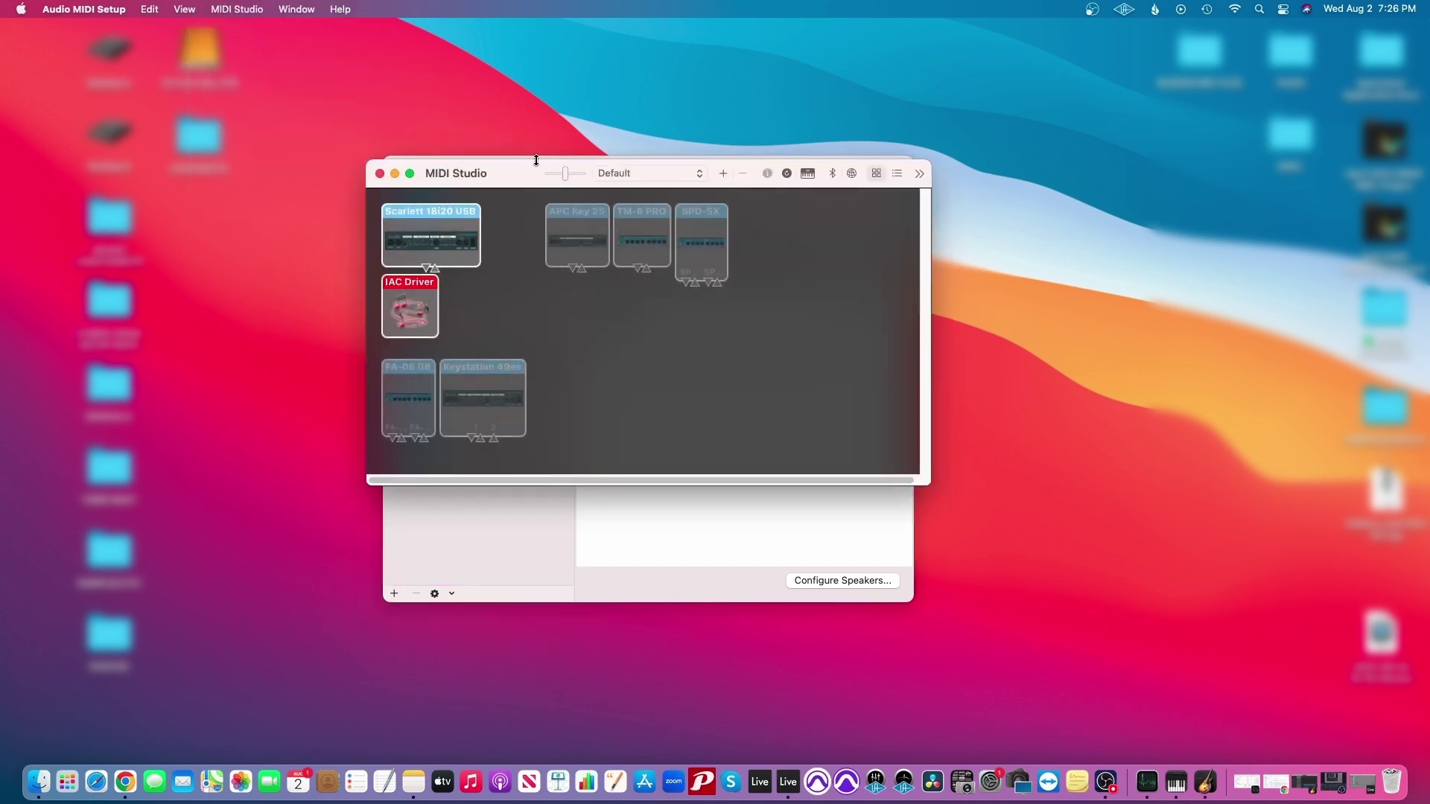
{"action": "left_click_drag", "start_coordinate": [521, 178], "coordinate": [540, 203]}
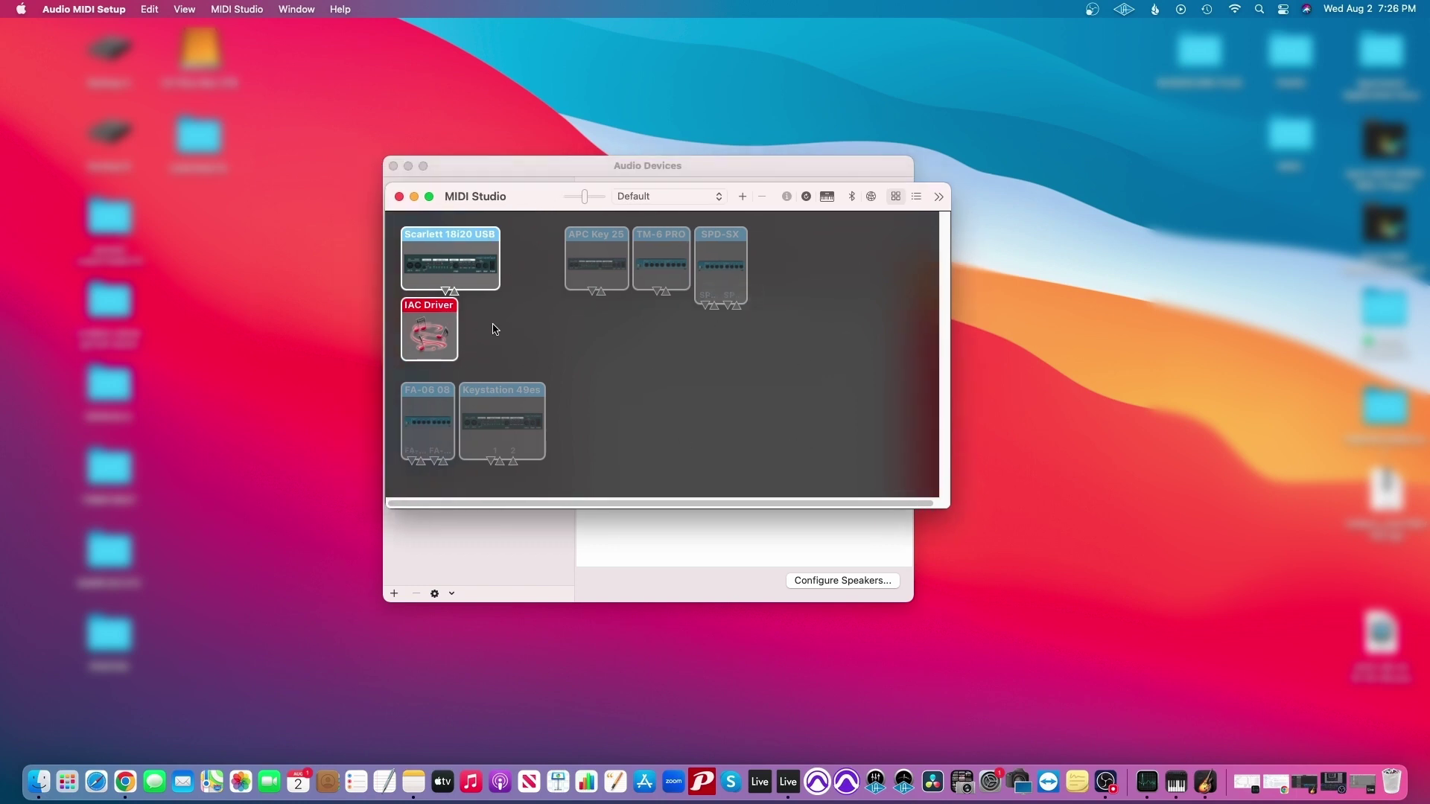
{"action": "double_click", "coordinate": [435, 337]}
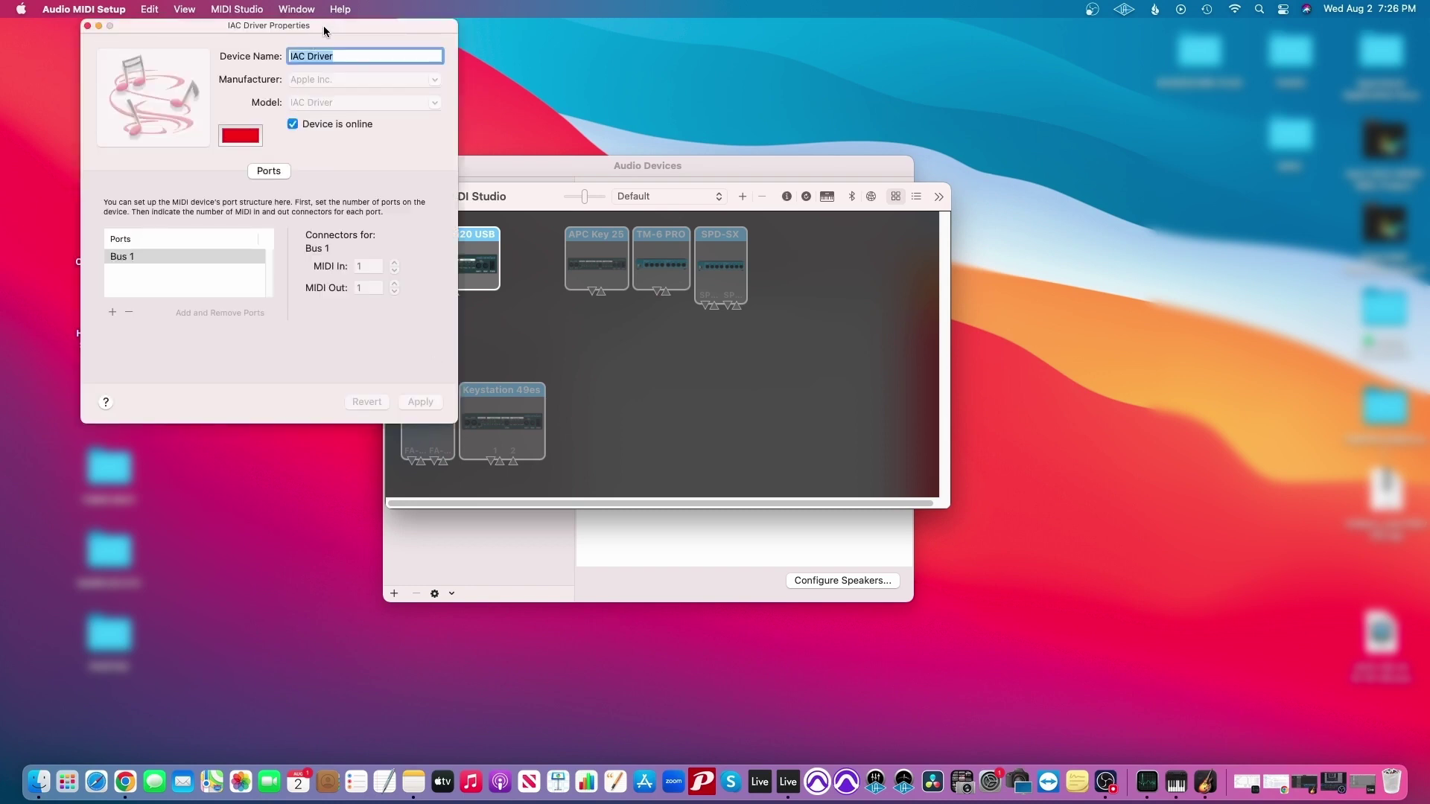
{"action": "left_click_drag", "start_coordinate": [324, 30], "coordinate": [672, 142]}
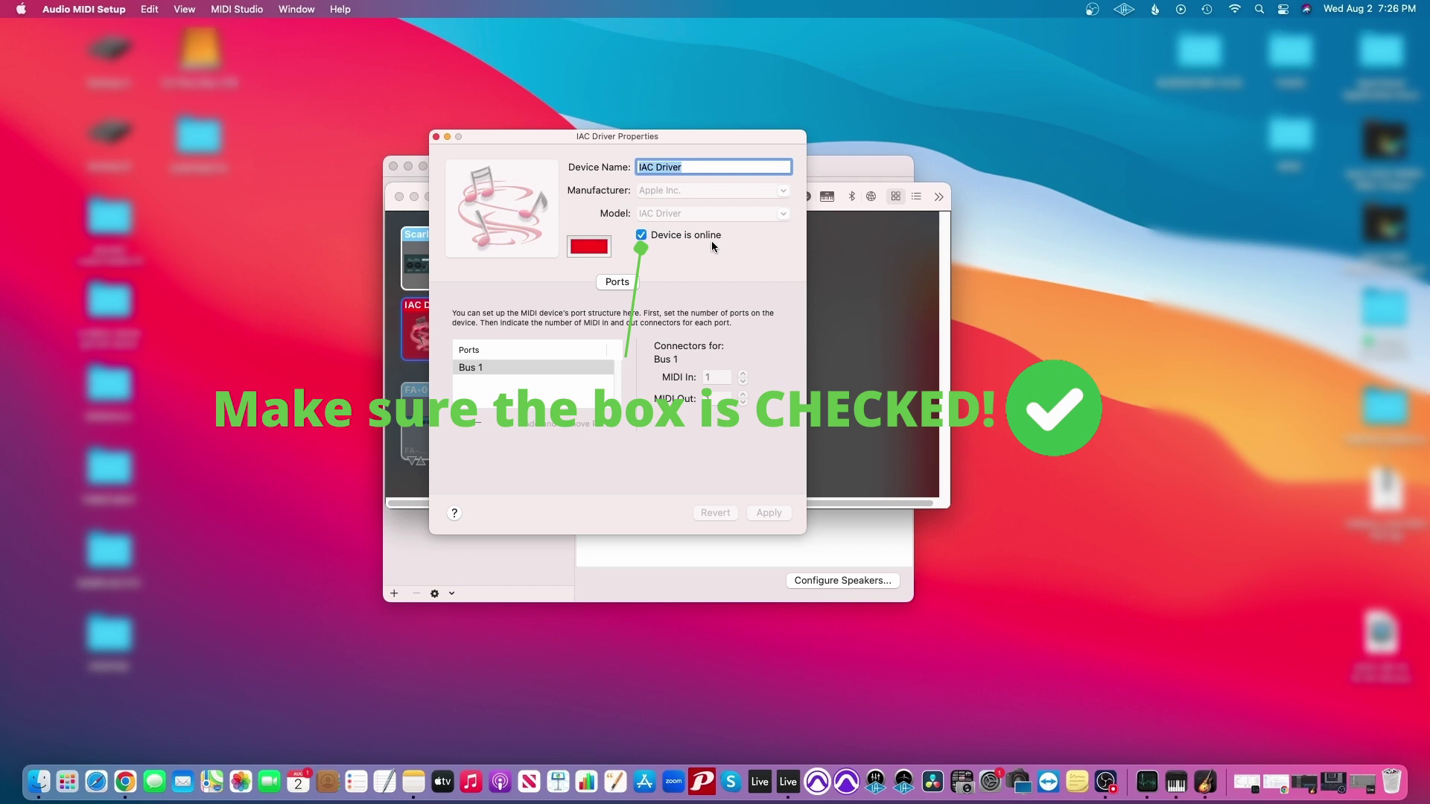
Close the IAC Driver properties, MIDI Studio and Audio Devices windows and switch back to the Ableton Live set
{"action": "left_click", "coordinate": [436, 136]}
{"action": "left_click", "coordinate": [400, 197]}
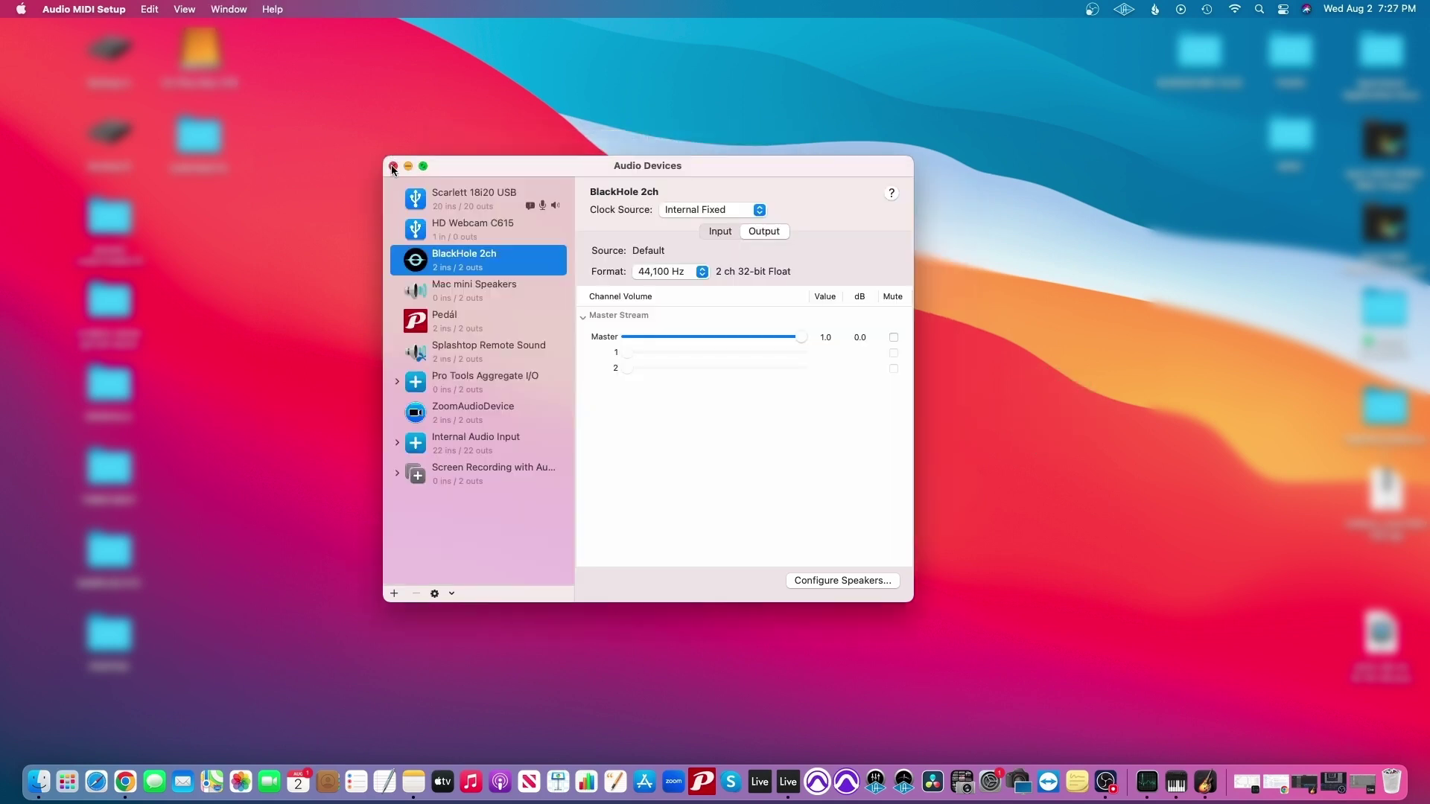
{"action": "left_click", "coordinate": [394, 166]}
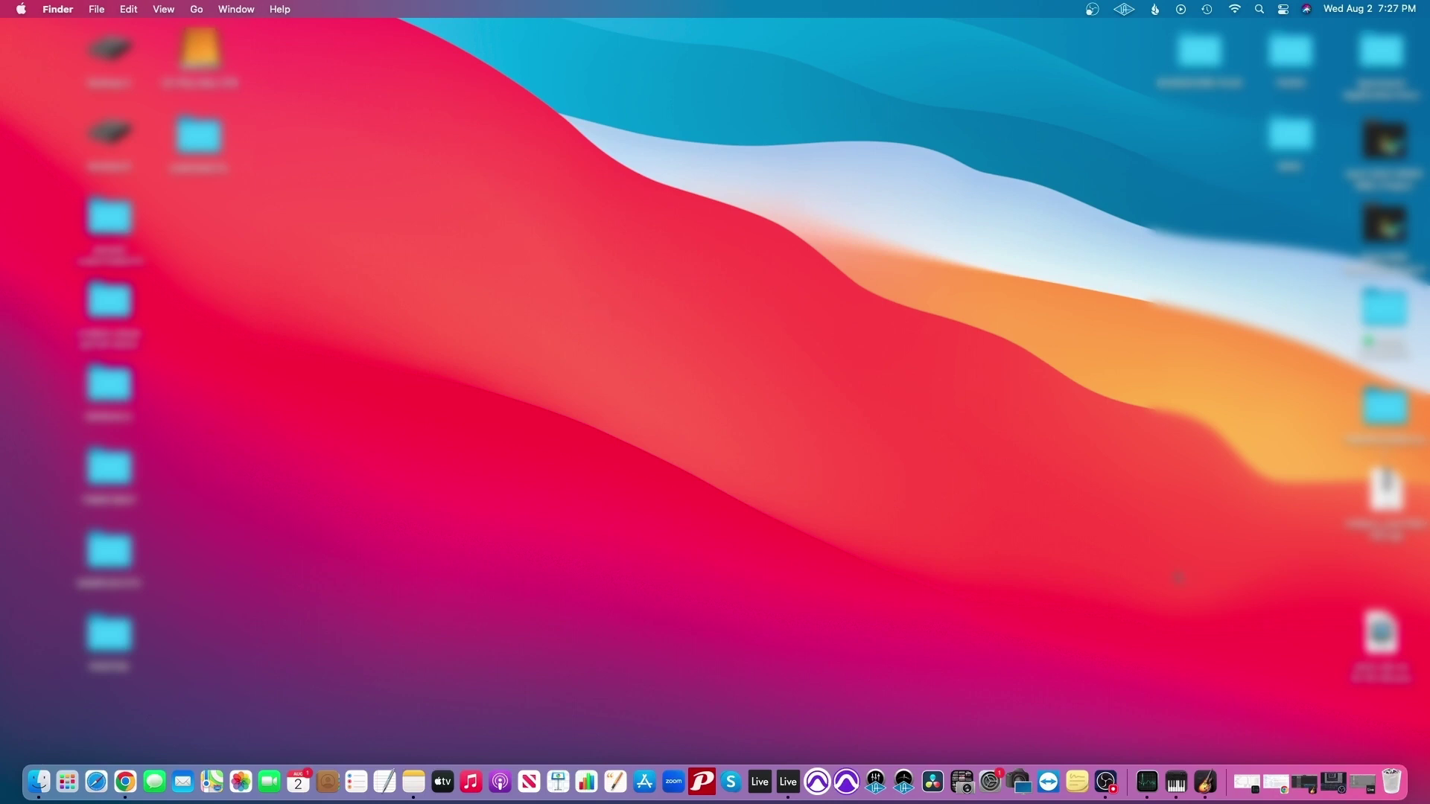
{"action": "left_click", "coordinate": [1360, 782]}
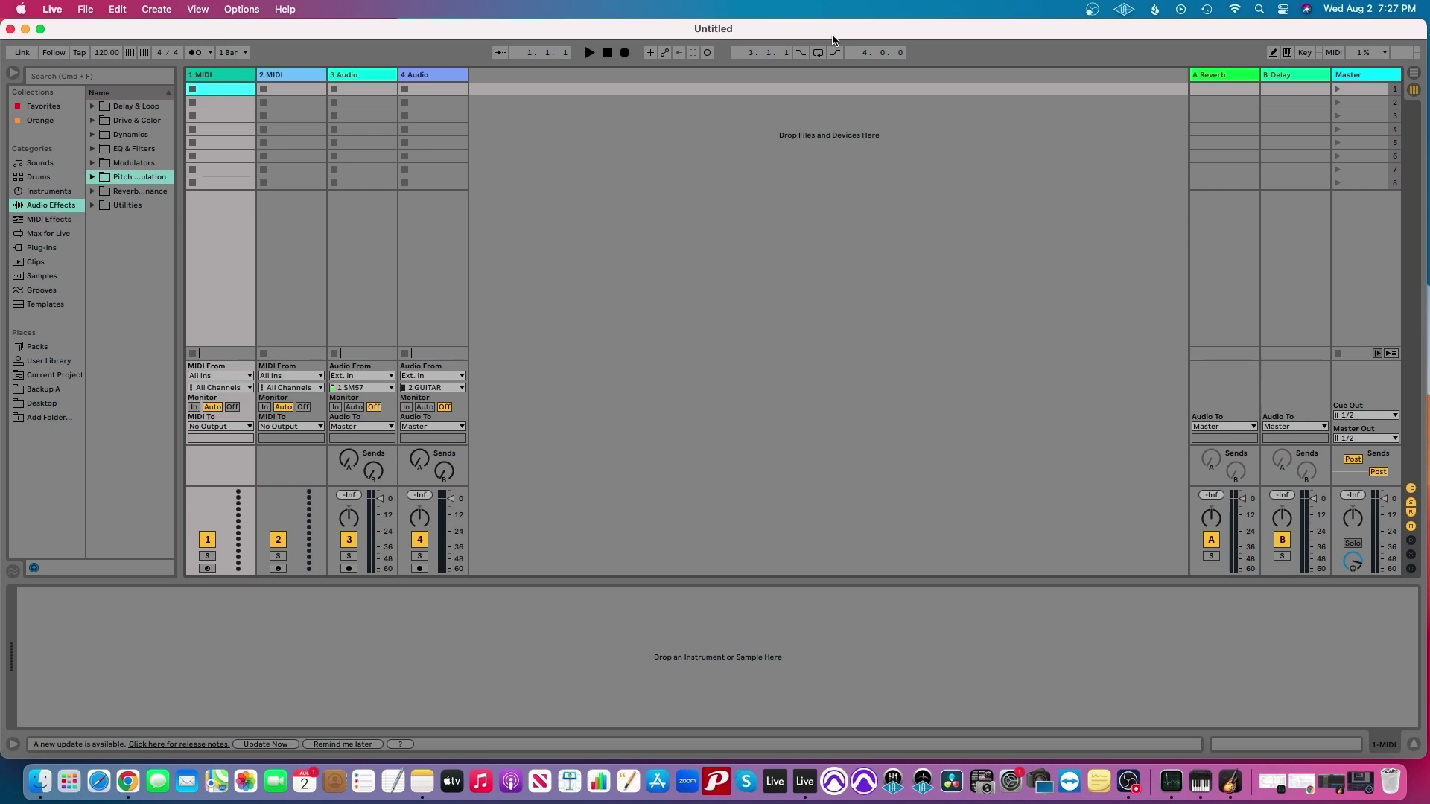
Delete the 4 Audio, 3 Audio and 2 MIDI tracks, keeping only the first MIDI track
{"action": "left_click", "coordinate": [441, 76]}
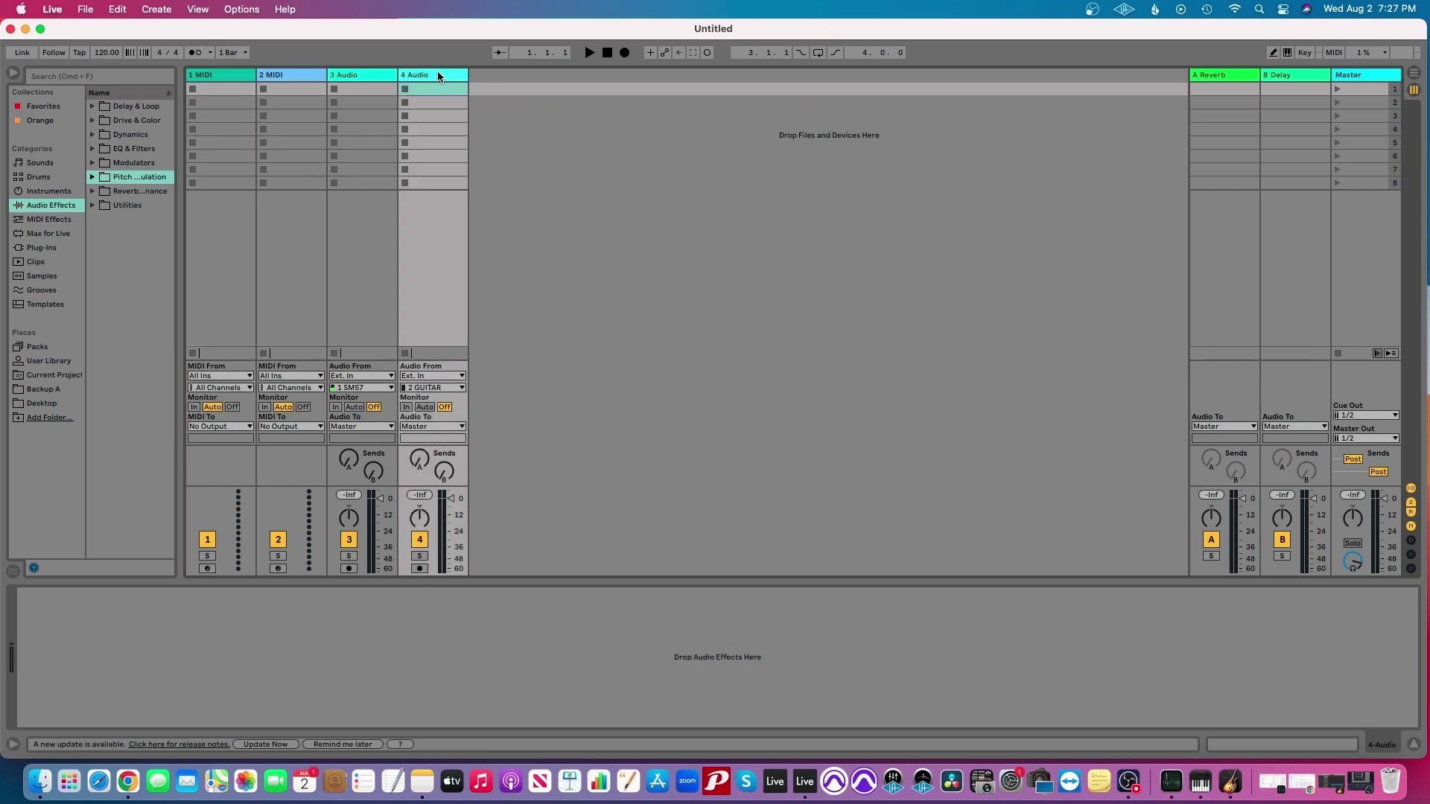
{"action": "key", "text": "Delete"}
{"action": "key", "text": "Delete"}
{"action": "key", "text": "Delete"}
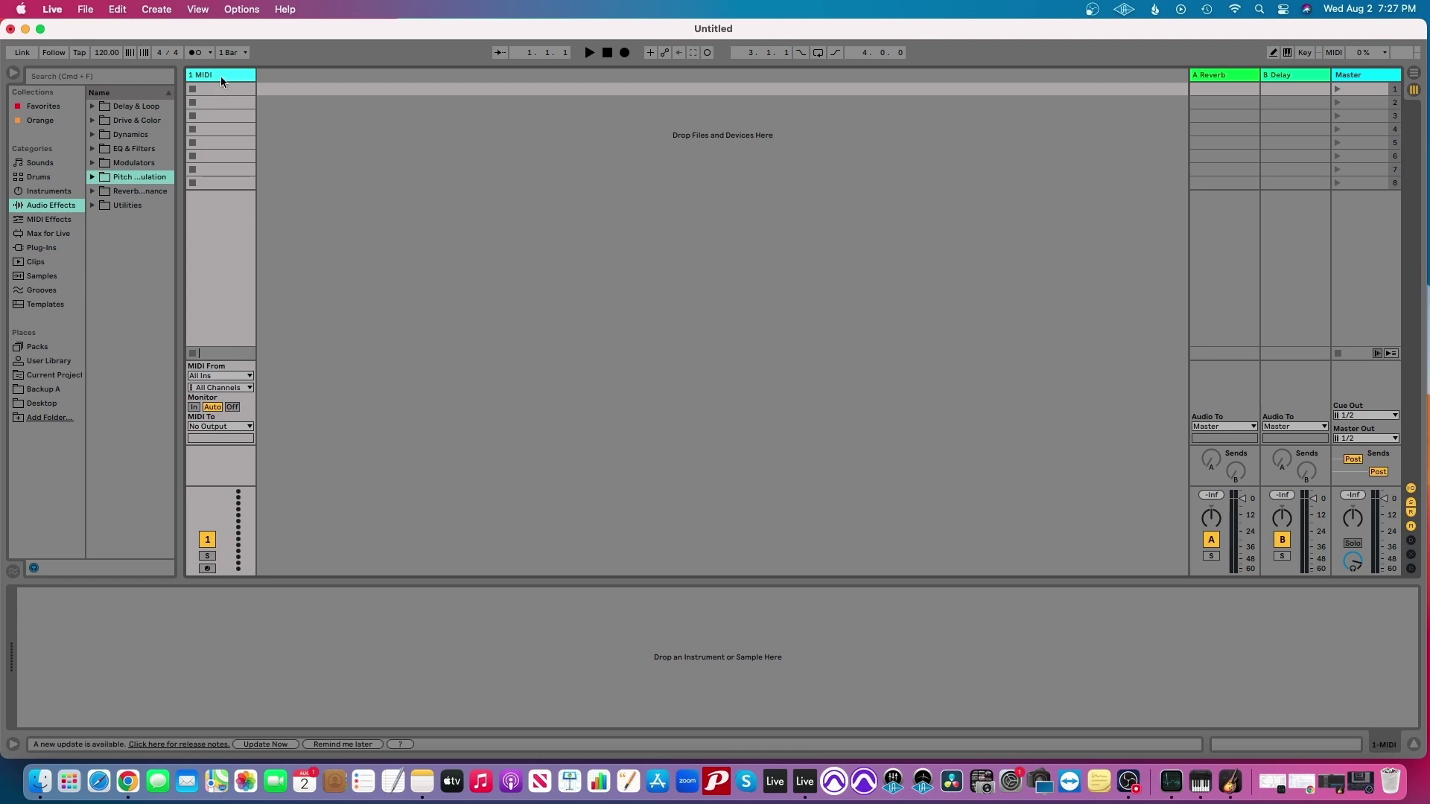
Route the MIDI track's output to IAC Driver (Bus 1)
{"action": "left_click", "coordinate": [221, 427]}
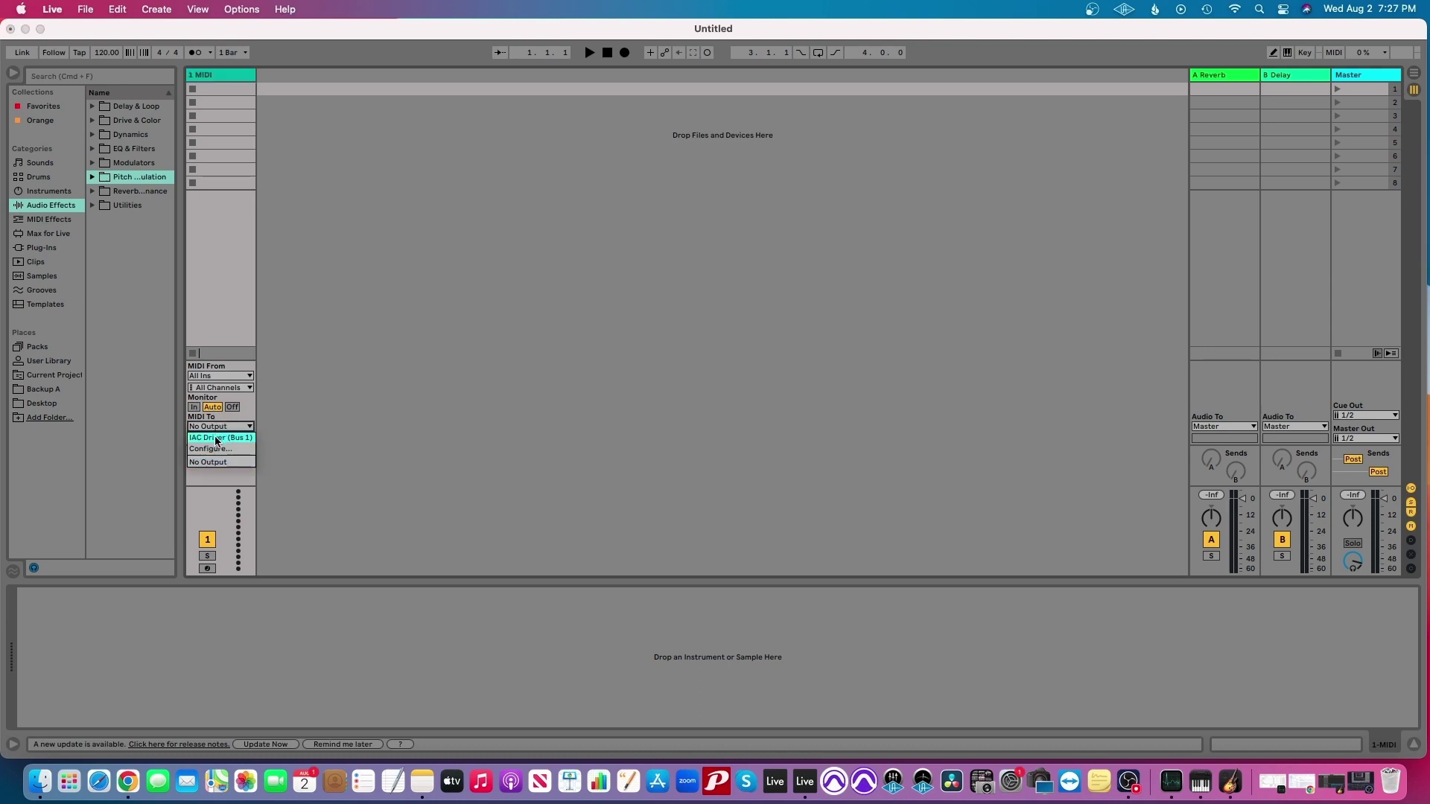
{"action": "left_click", "coordinate": [216, 439]}
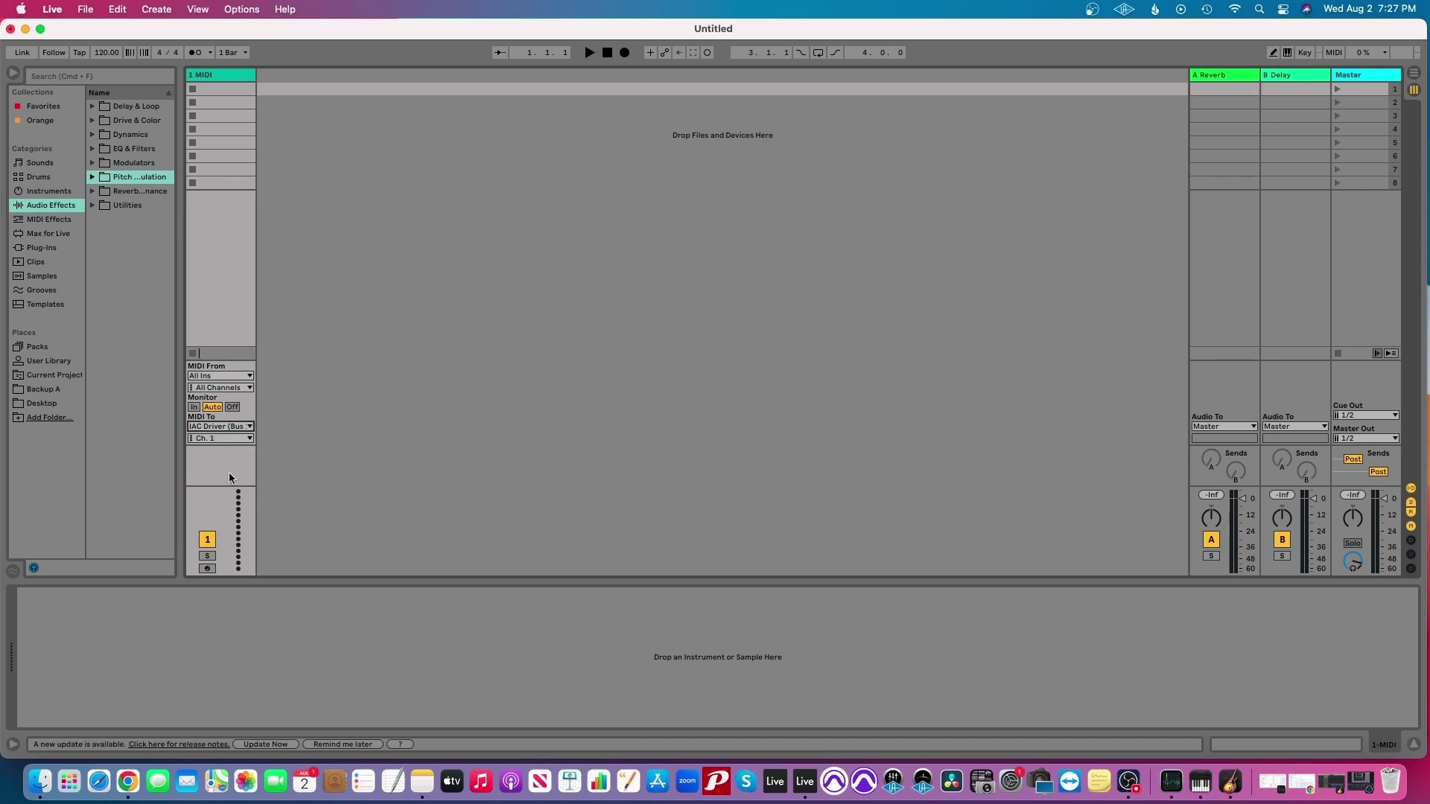
Check the Track and Remote settings of the IAC Driver (Bus 1) input and output ports in Live's preferences
{"action": "left_click", "coordinate": [53, 9]}
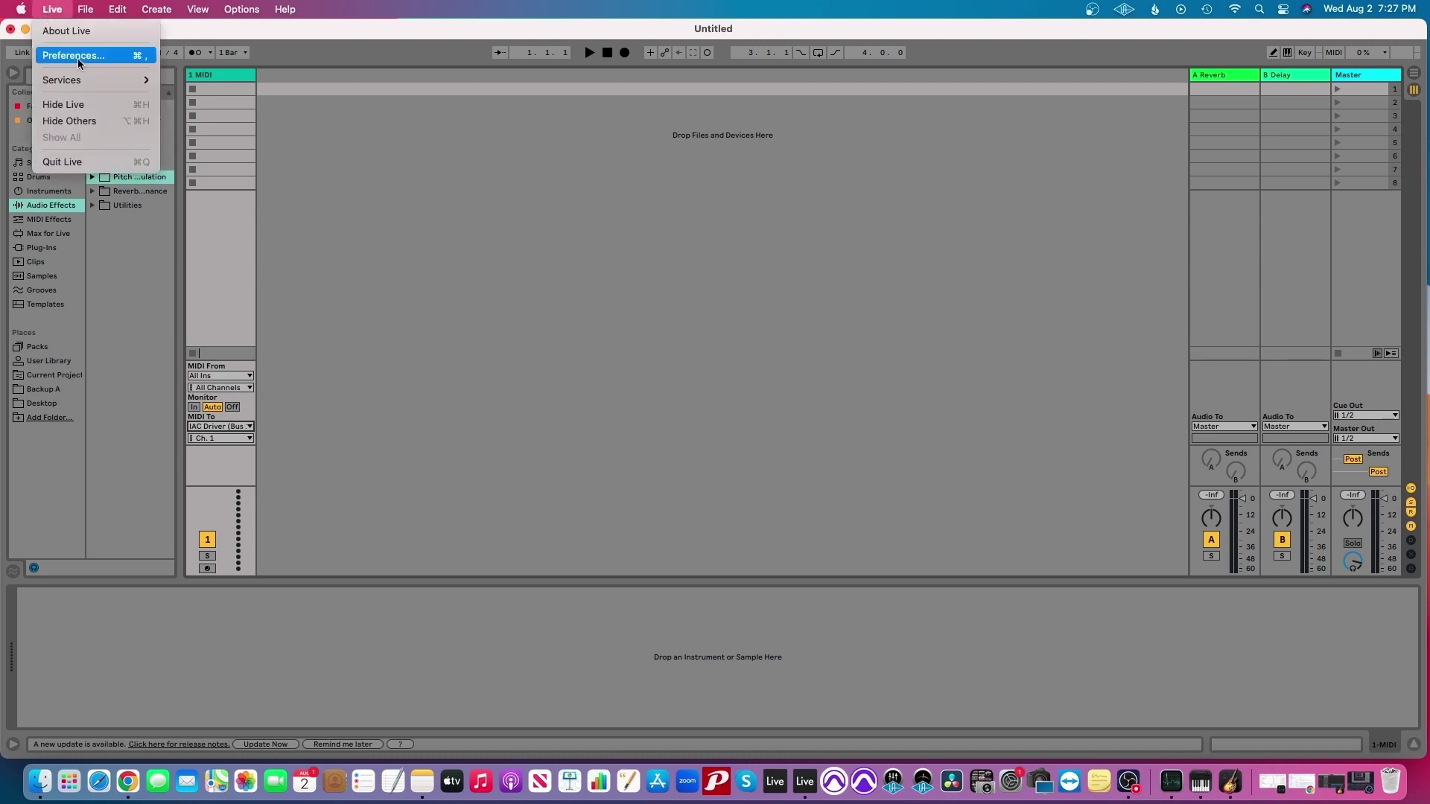
{"action": "left_click", "coordinate": [74, 56]}
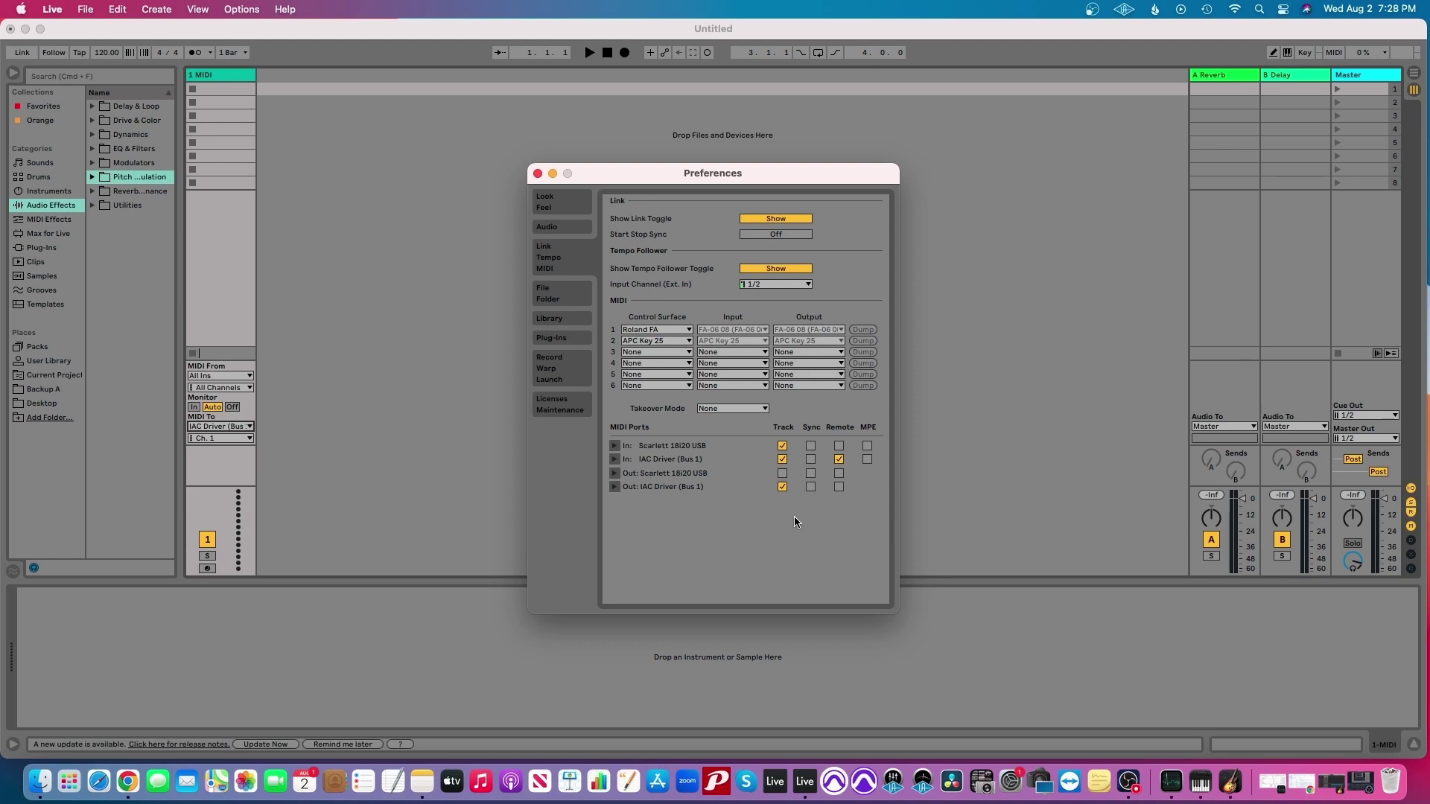
{"action": "left_click", "coordinate": [538, 174]}
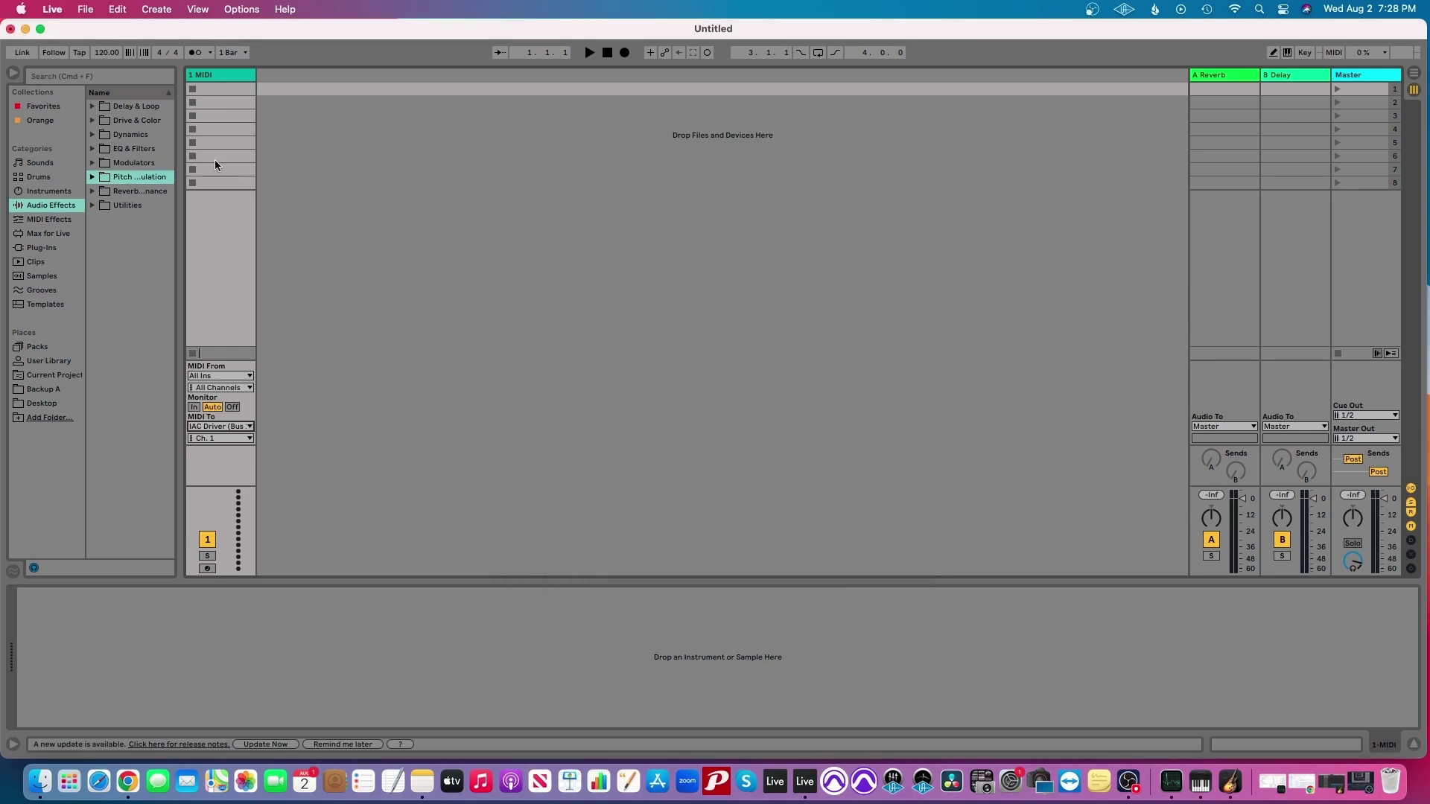
Create an empty MIDI clip in the second slot of the MIDI track and select it
{"action": "left_click", "coordinate": [229, 105]}
{"action": "double_click", "coordinate": [230, 105]}
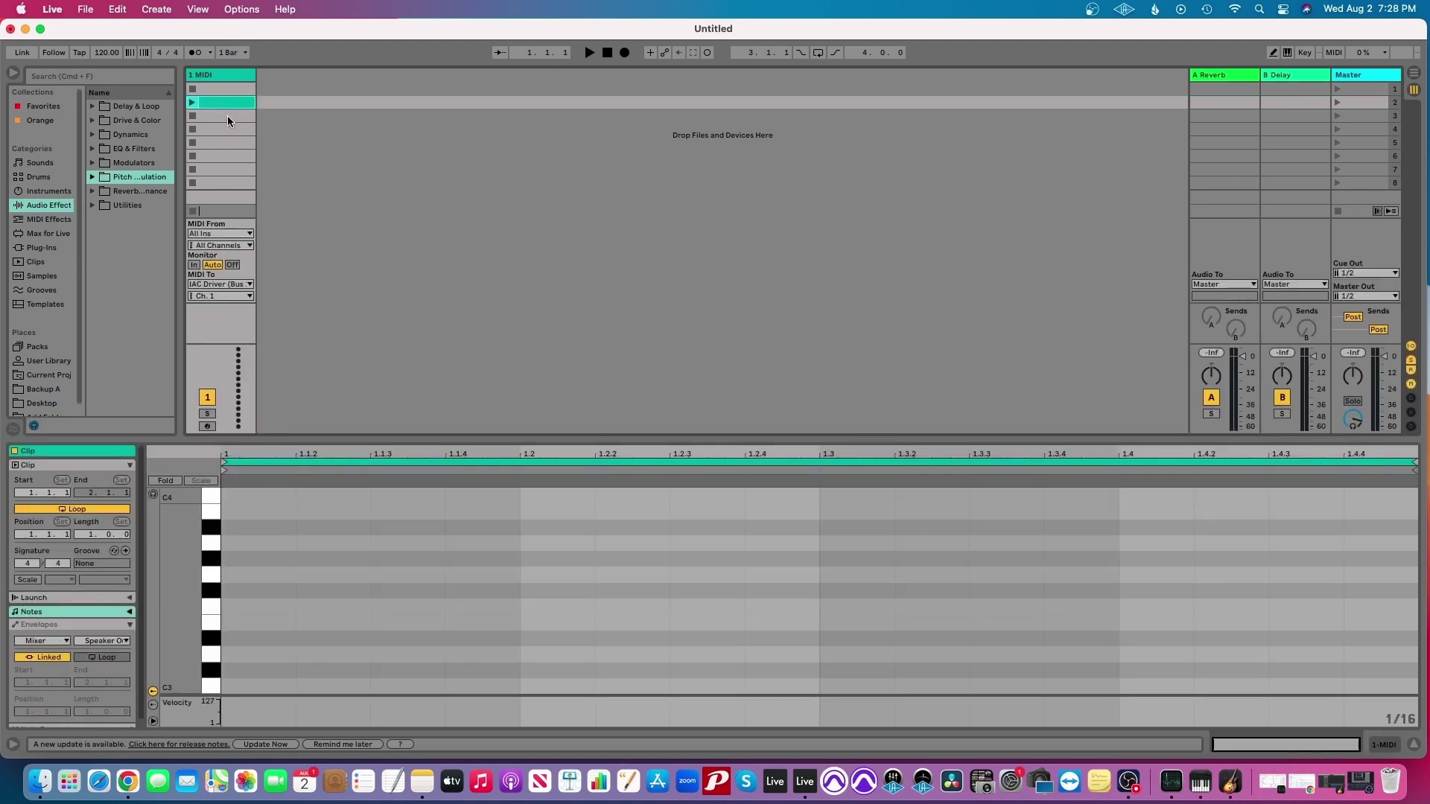
{"action": "left_click", "coordinate": [228, 119]}
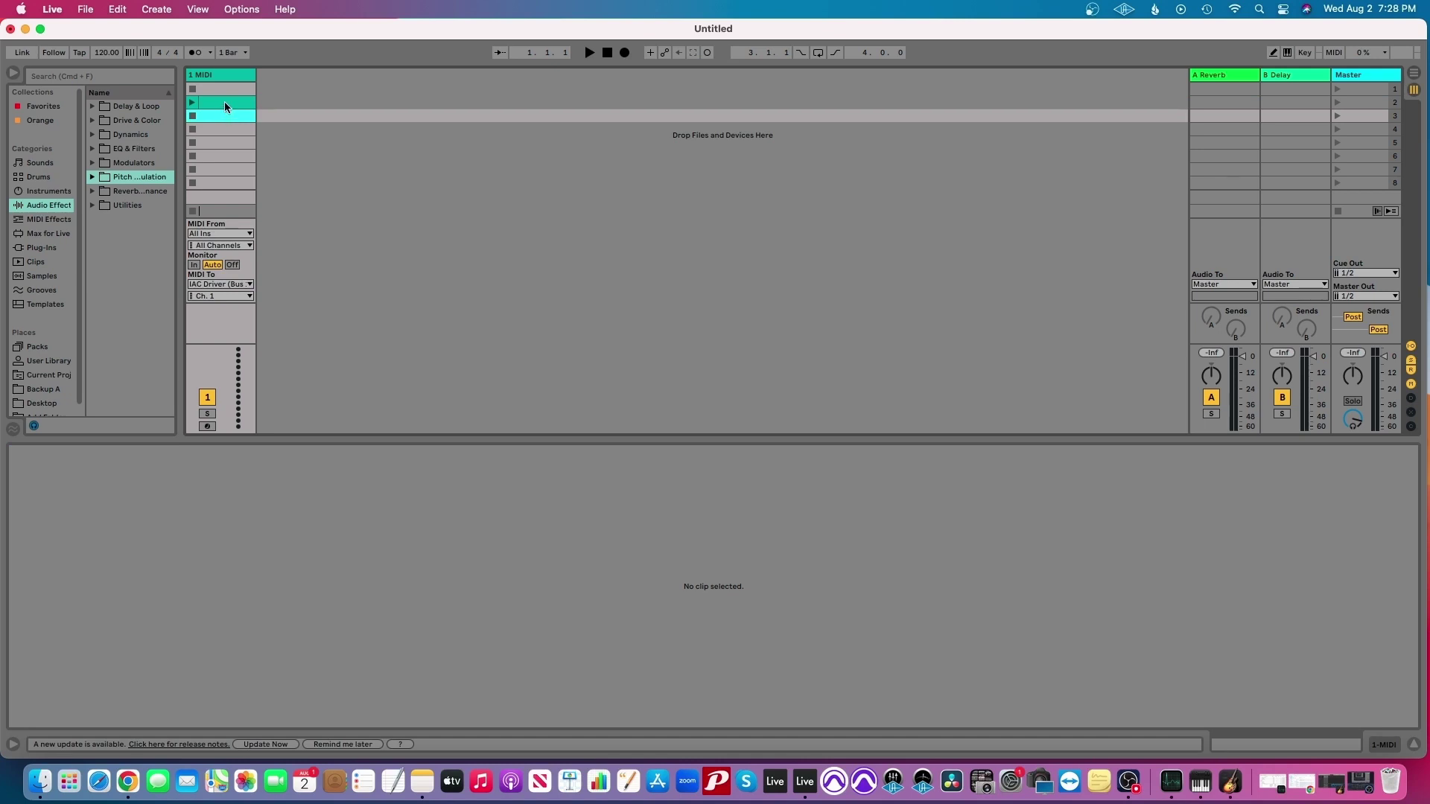
{"action": "left_click", "coordinate": [217, 105]}
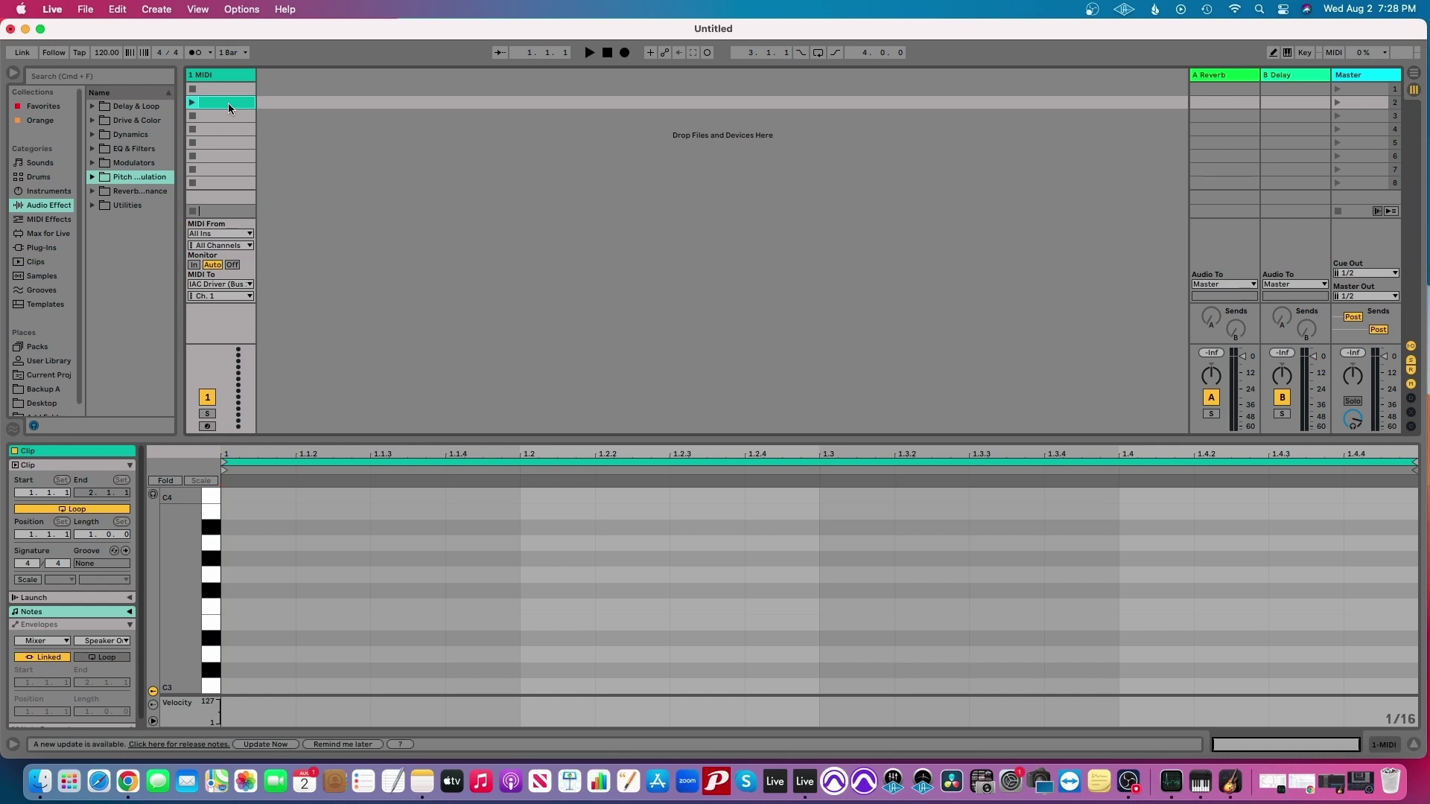
Show the clip's envelopes and choose the MIDI Ctrl envelope for 16: General Purpose 1
{"action": "left_click", "coordinate": [81, 627]}
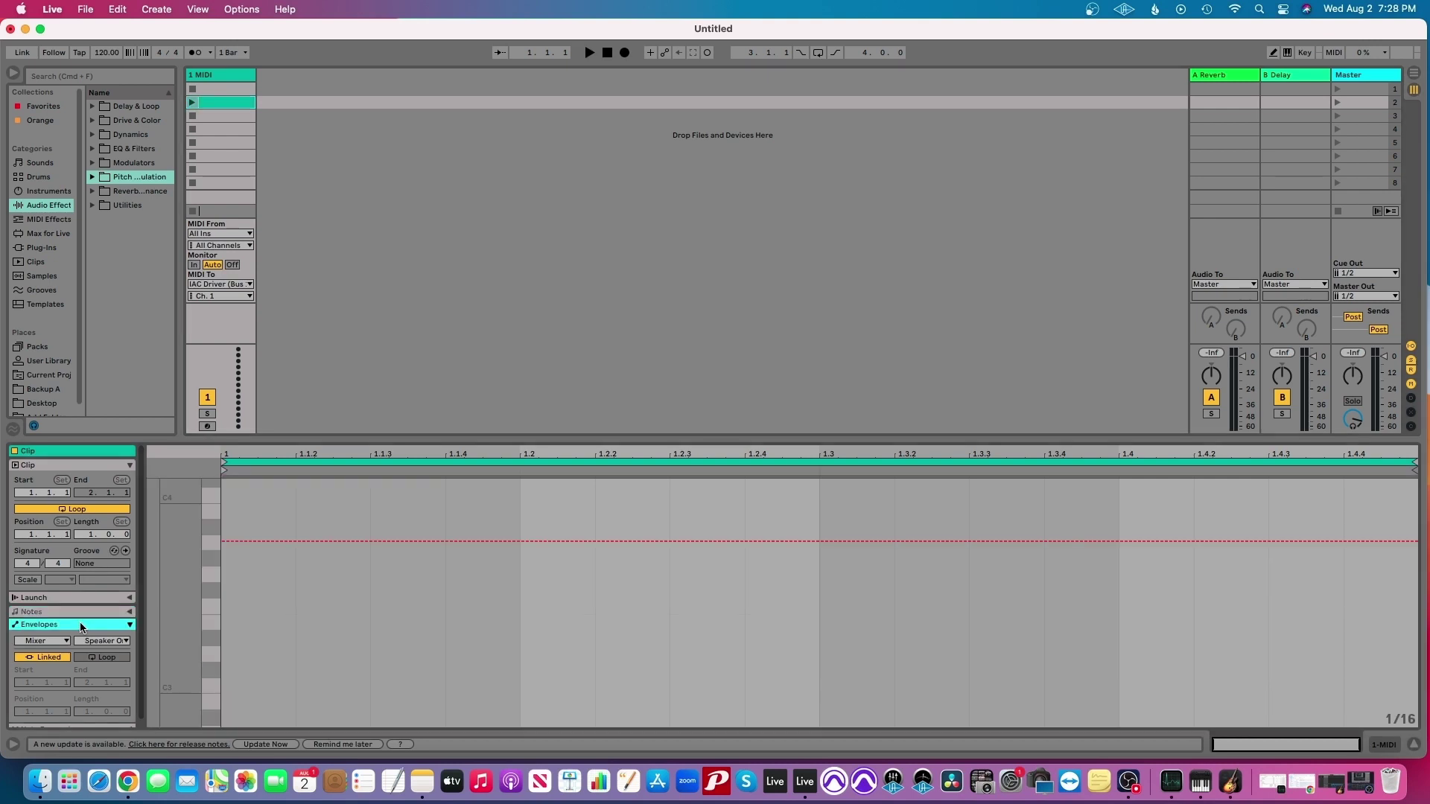
{"action": "left_click", "coordinate": [44, 642]}
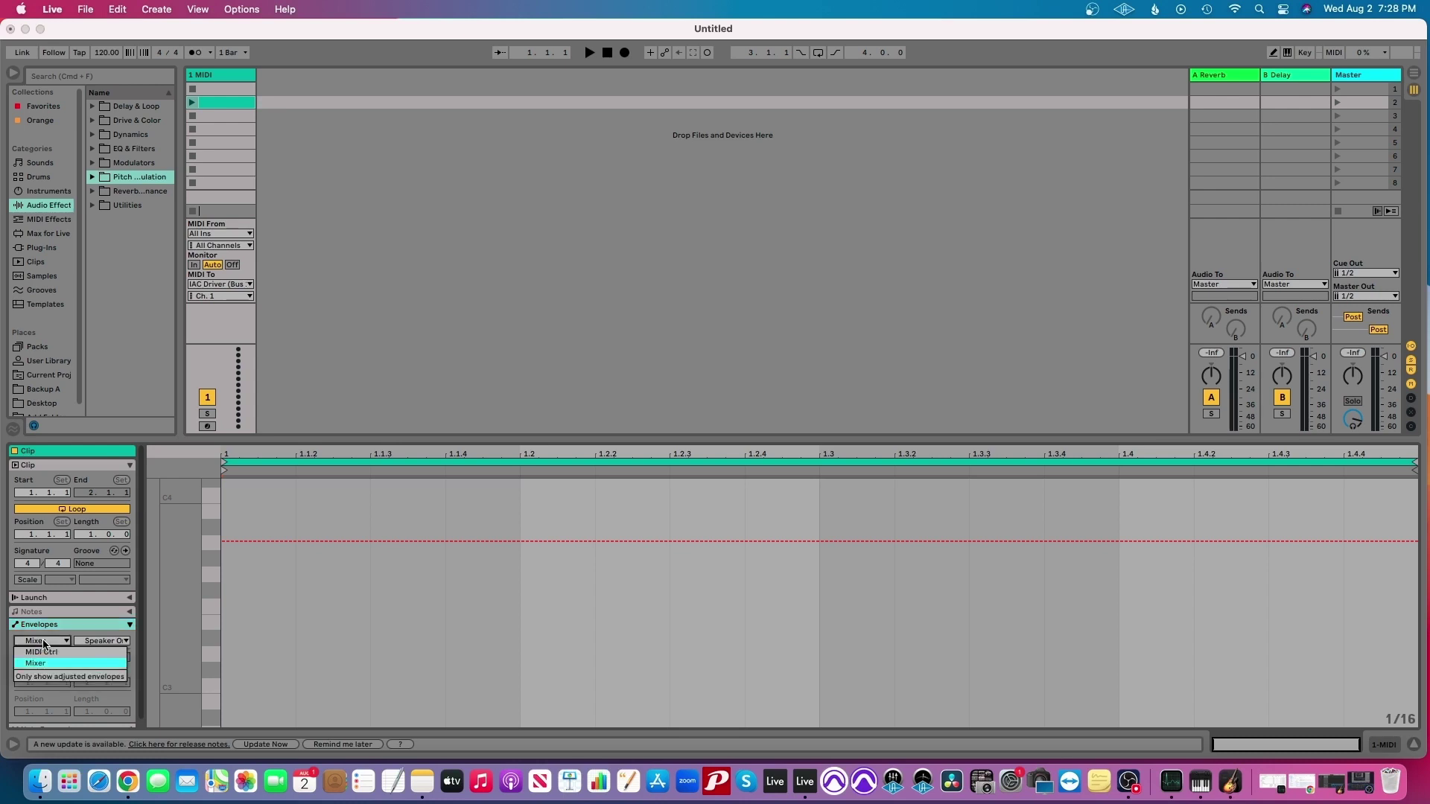
{"action": "left_click", "coordinate": [43, 653]}
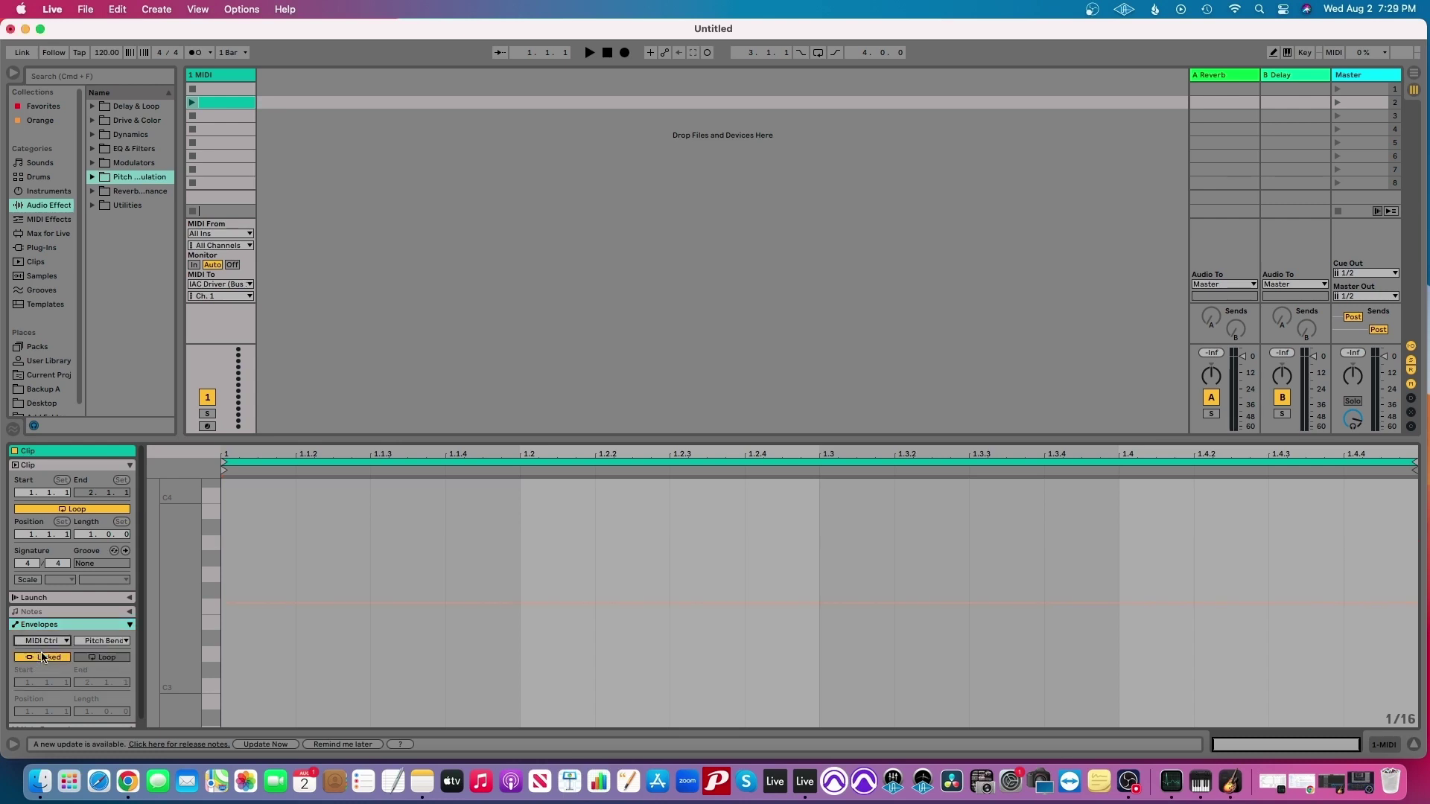
{"action": "left_click", "coordinate": [102, 642]}
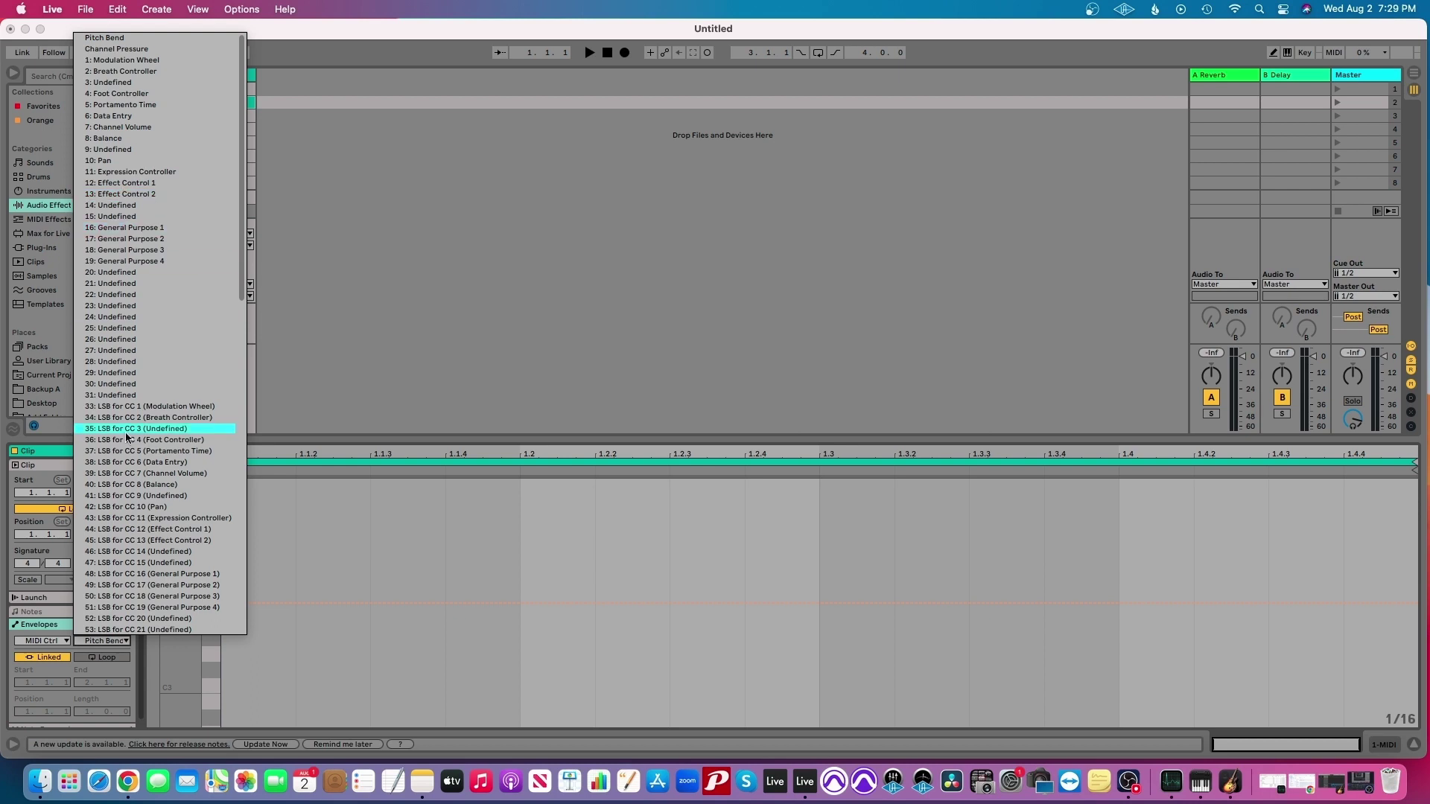
{"action": "left_click", "coordinate": [117, 232]}
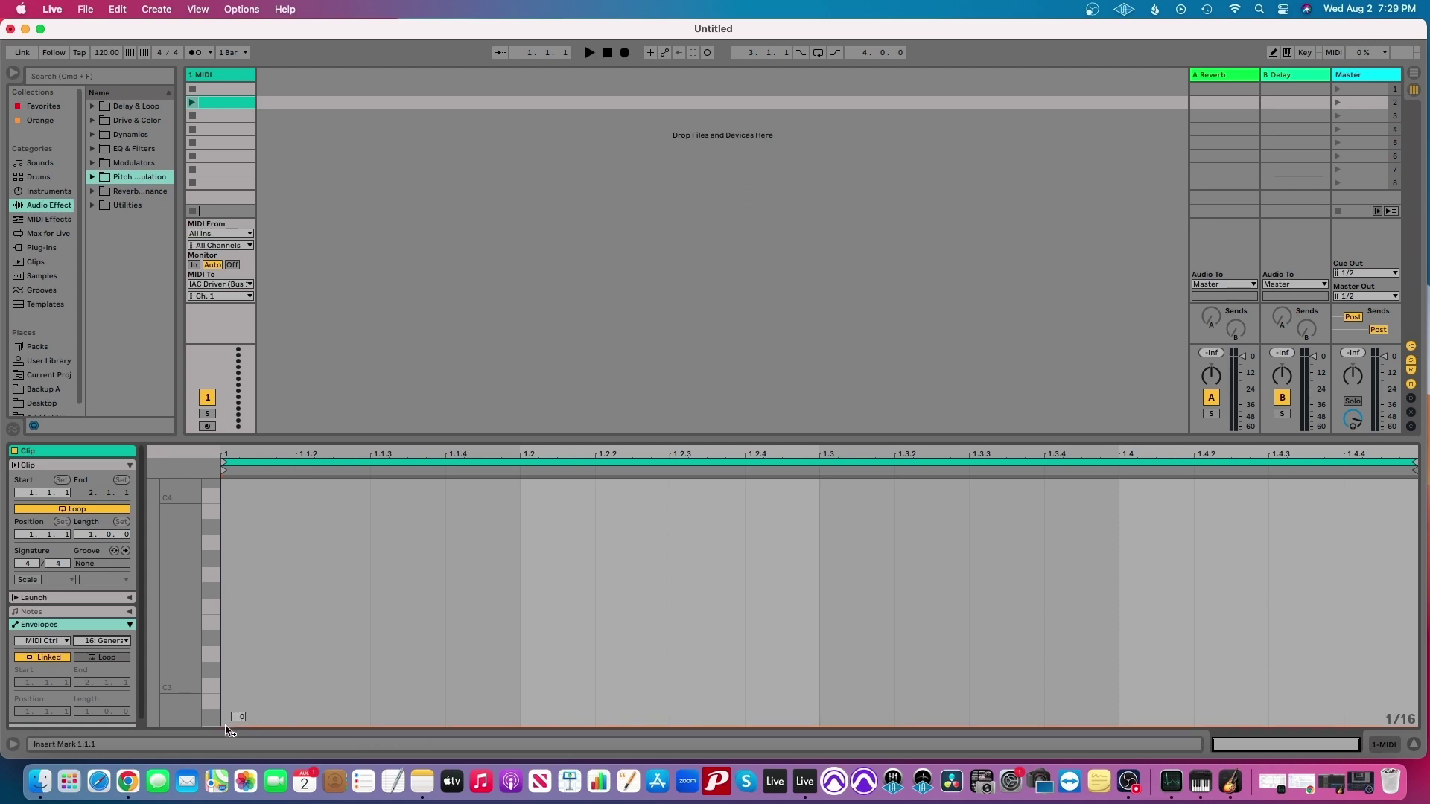
{"action": "left_click", "coordinate": [227, 728]}
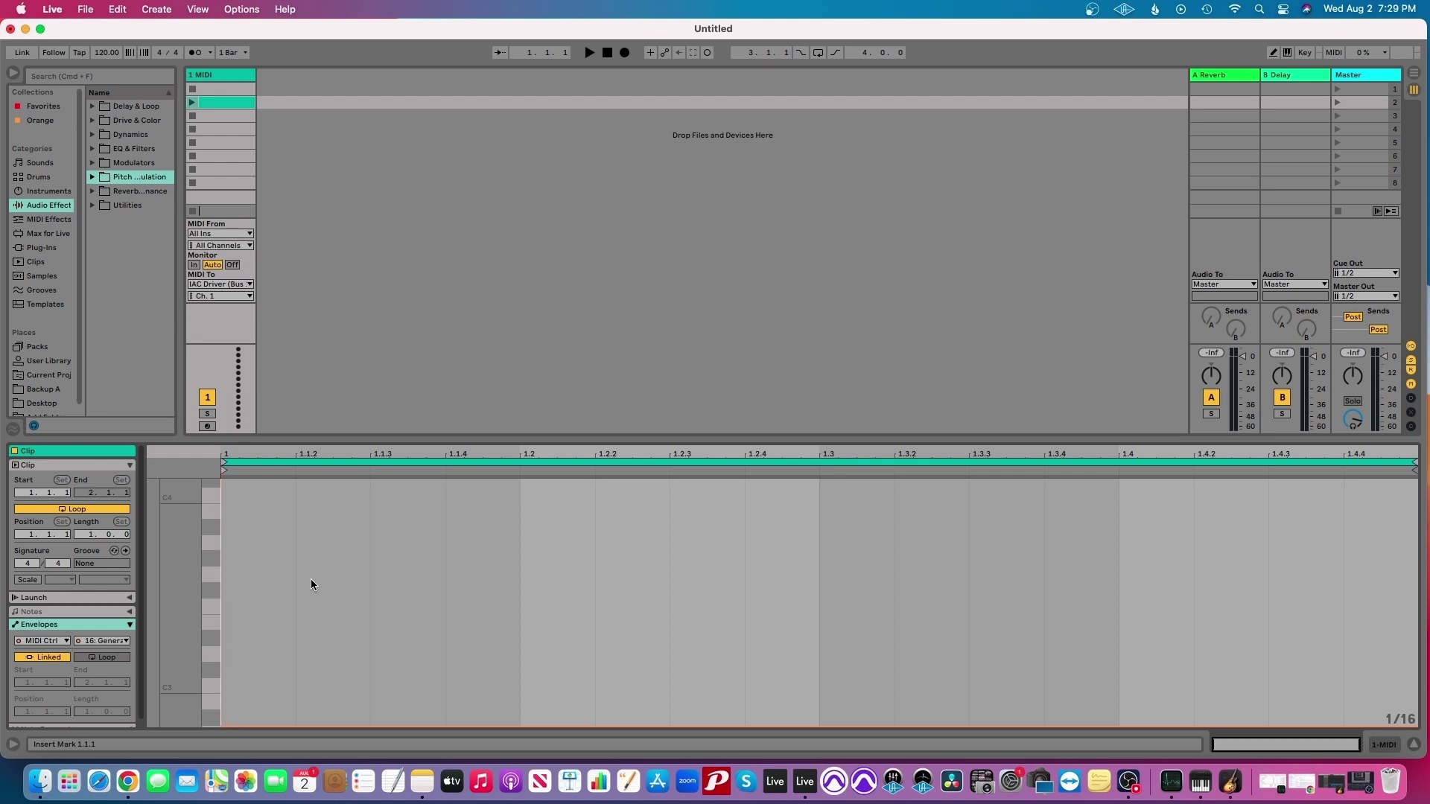
Launch the clip and MIDI-map its CC 16 output on channel 1 to the song tempo
{"action": "left_click", "coordinate": [191, 104]}
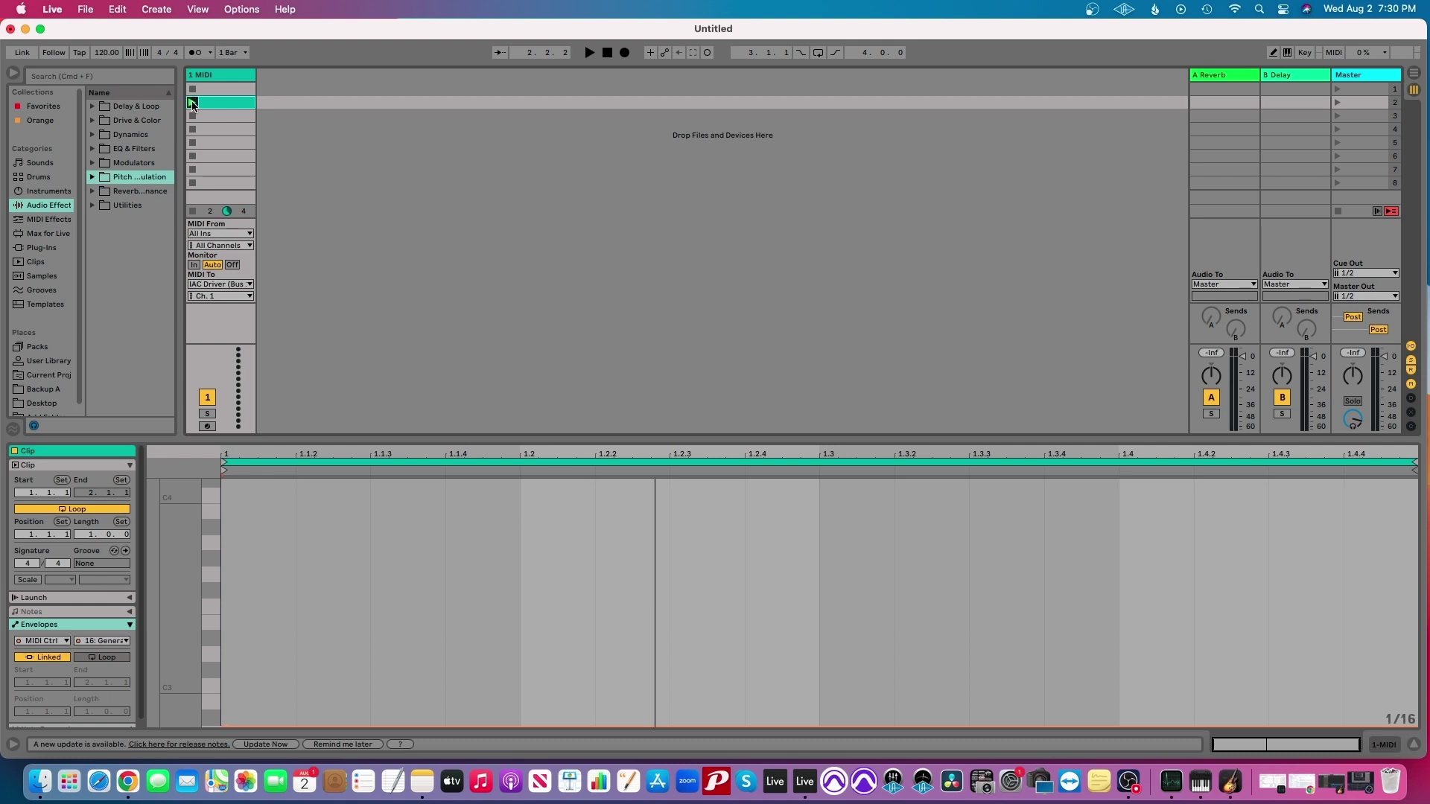
{"action": "left_click", "coordinate": [192, 103]}
{"action": "left_click", "coordinate": [1334, 53]}
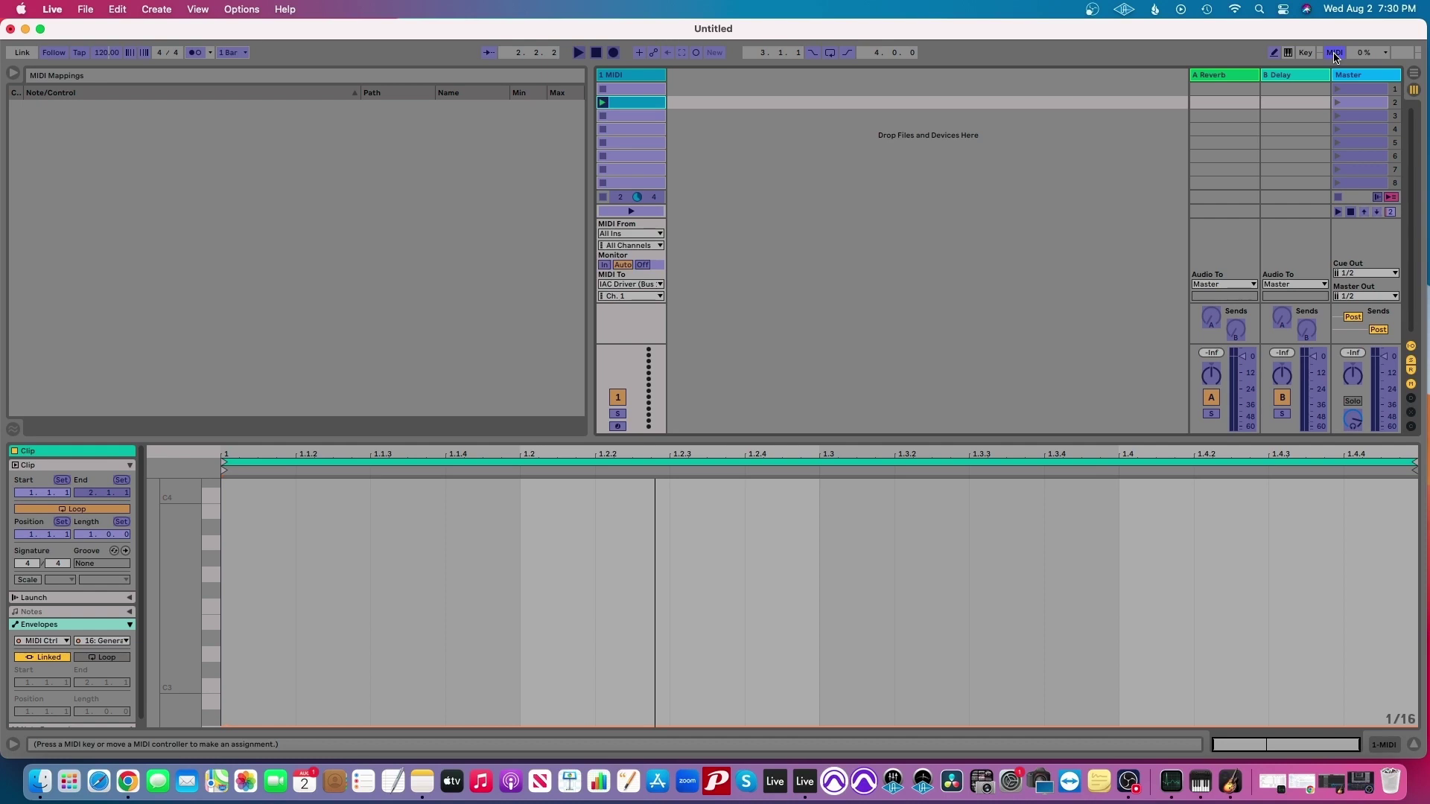
{"action": "left_click", "coordinate": [104, 55]}
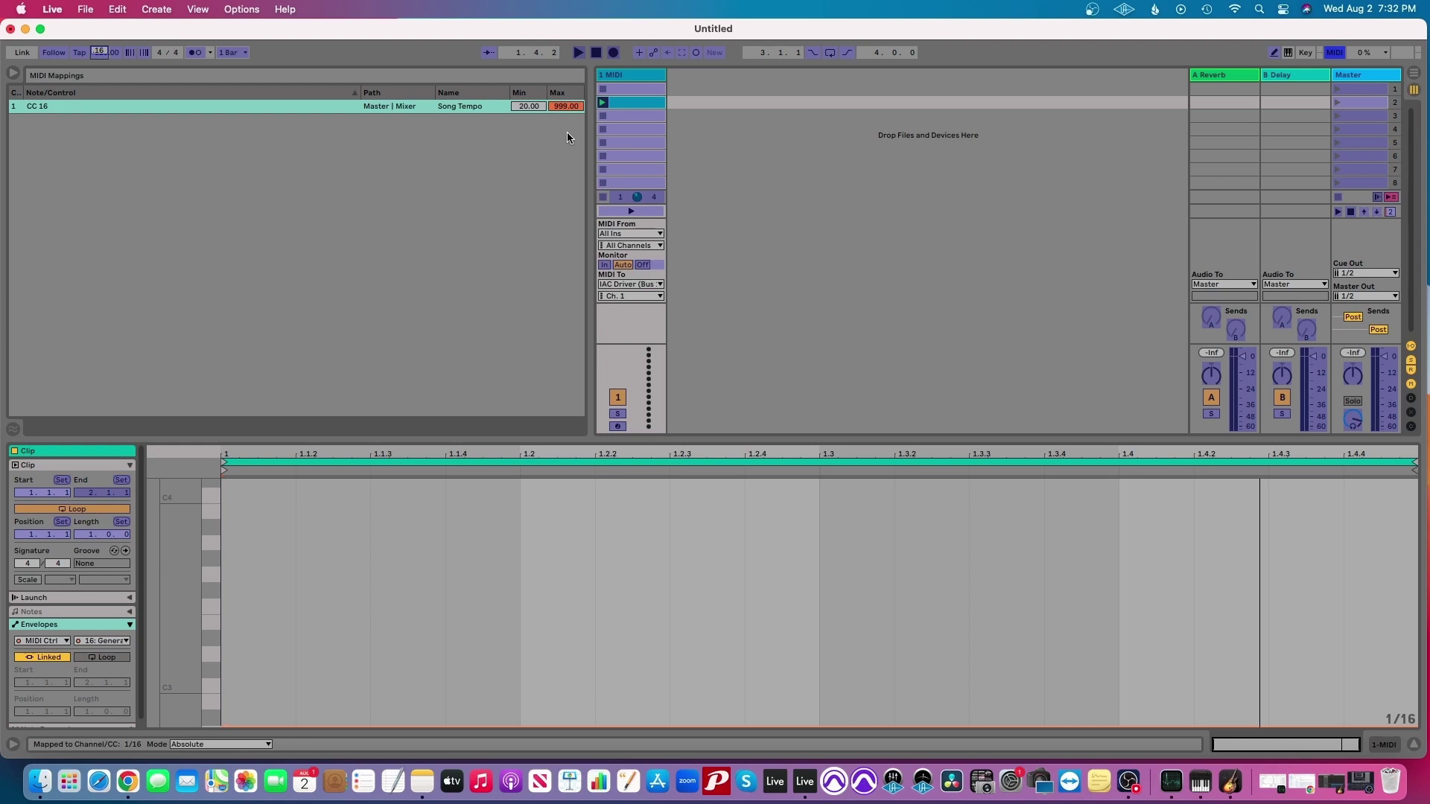
Set the Song Tempo mapping's range to minimum 90 and maximum 200, and leave MIDI mapping mode
{"action": "left_click", "coordinate": [529, 107]}
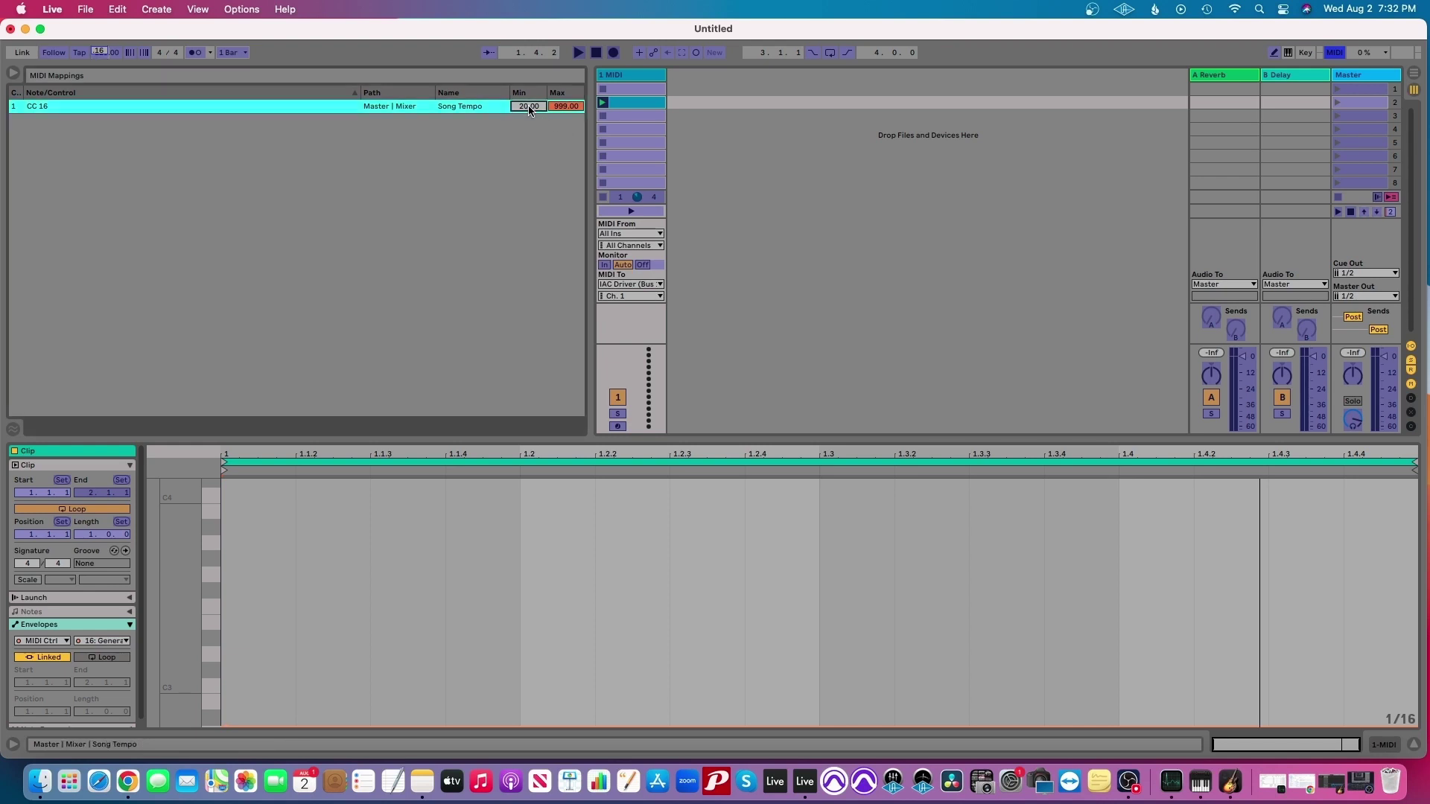
{"action": "type", "text": "90"}
{"action": "key", "text": "Return"}
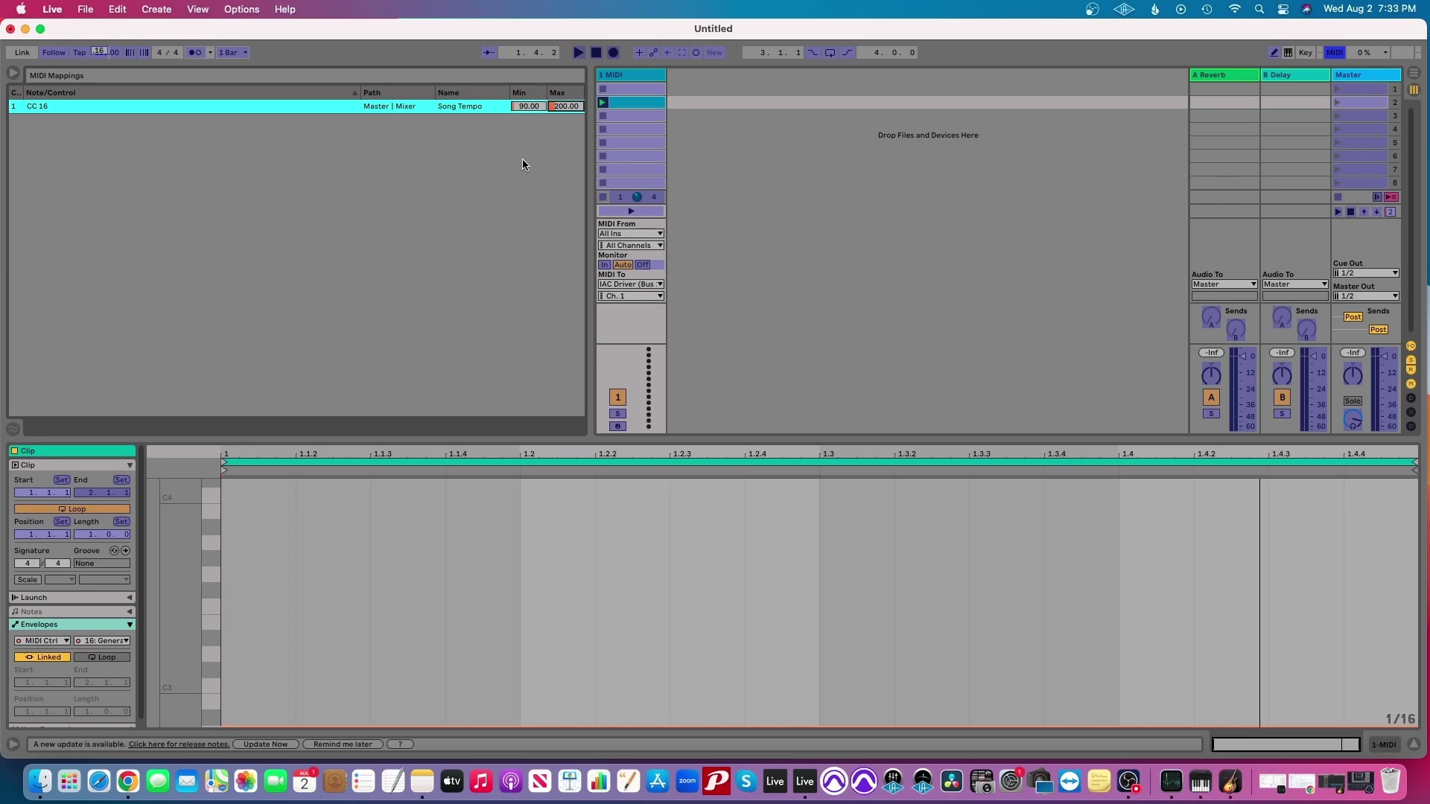
{"action": "left_click", "coordinate": [1334, 52]}
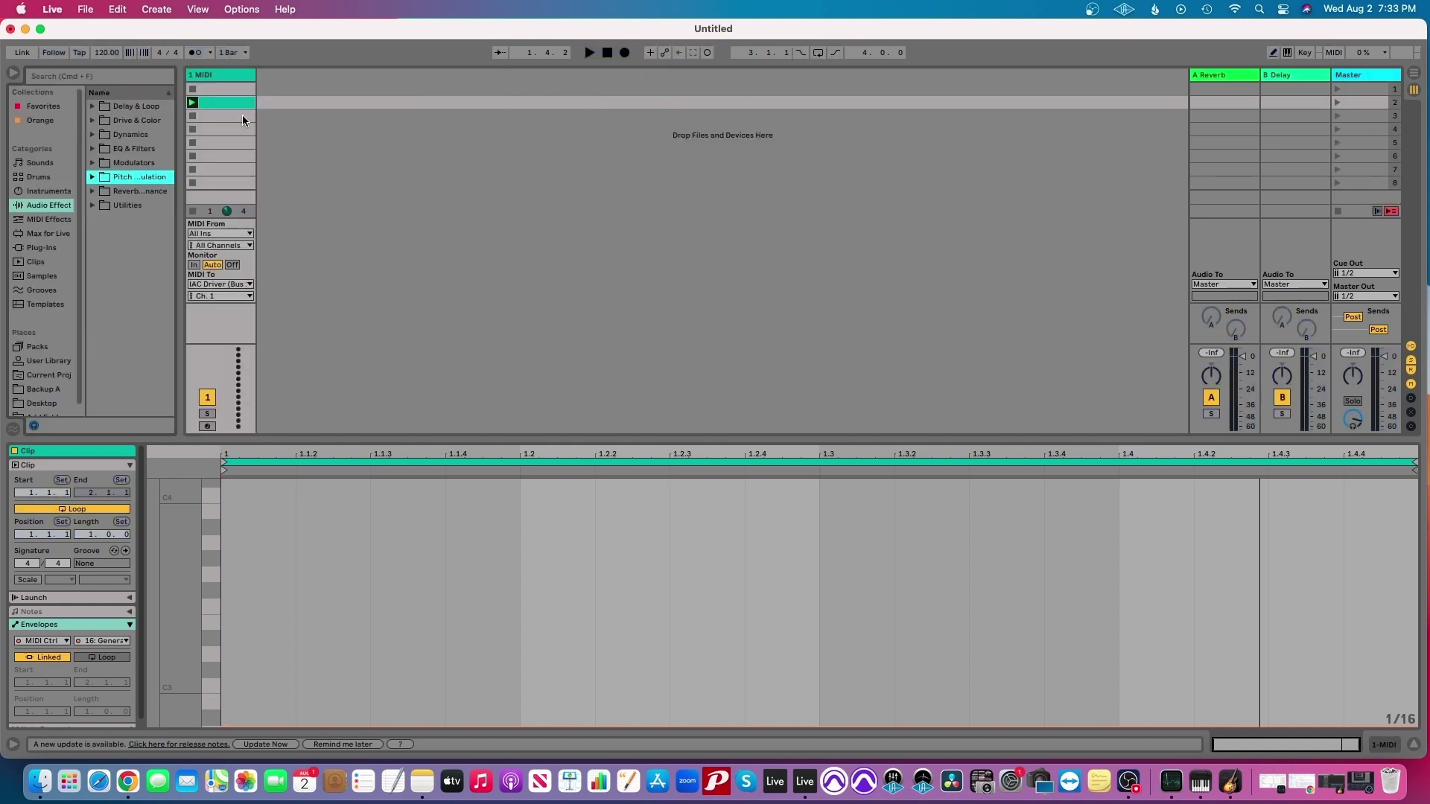
Set the song tempo to 90 BPM and run the transport briefly
{"action": "left_click", "coordinate": [107, 53]}
{"action": "type", "text": "90"}
{"action": "key", "text": "Return"}
{"action": "key", "text": "space"}
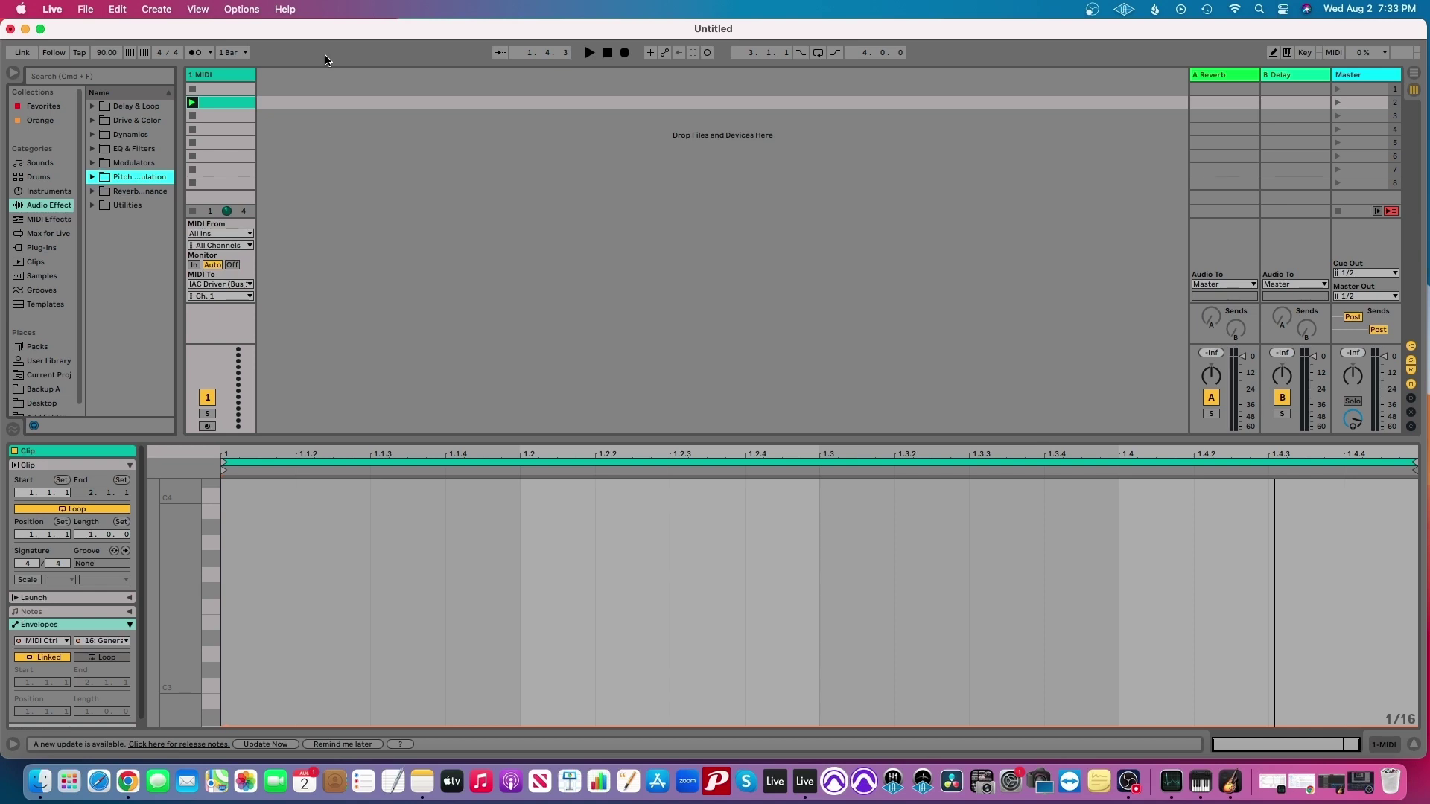
Set the song tempo to 110 BPM
{"action": "left_click", "coordinate": [108, 56]}
{"action": "type", "text": "110"}
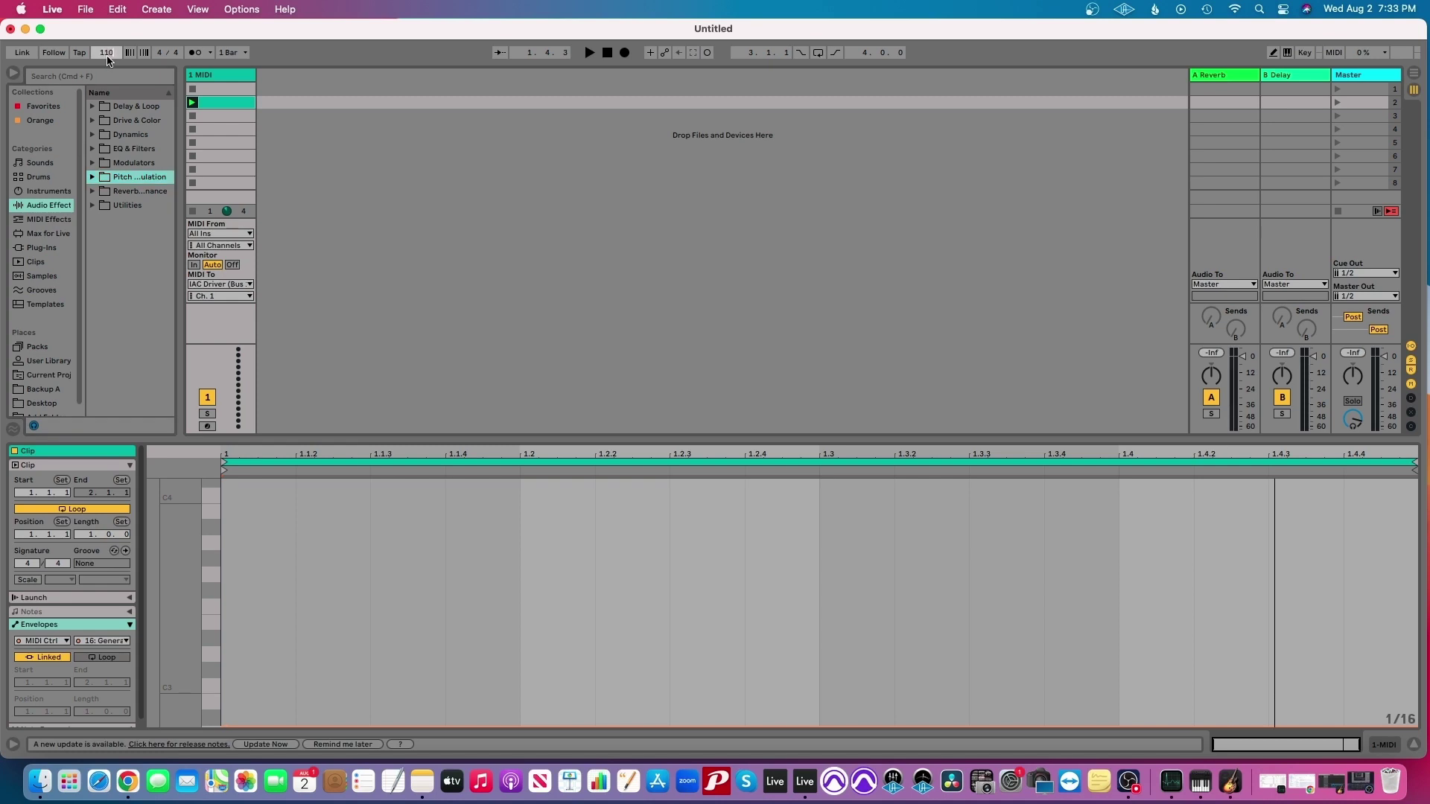
{"action": "key", "text": "Return"}
{"action": "left_click", "coordinate": [296, 72]}
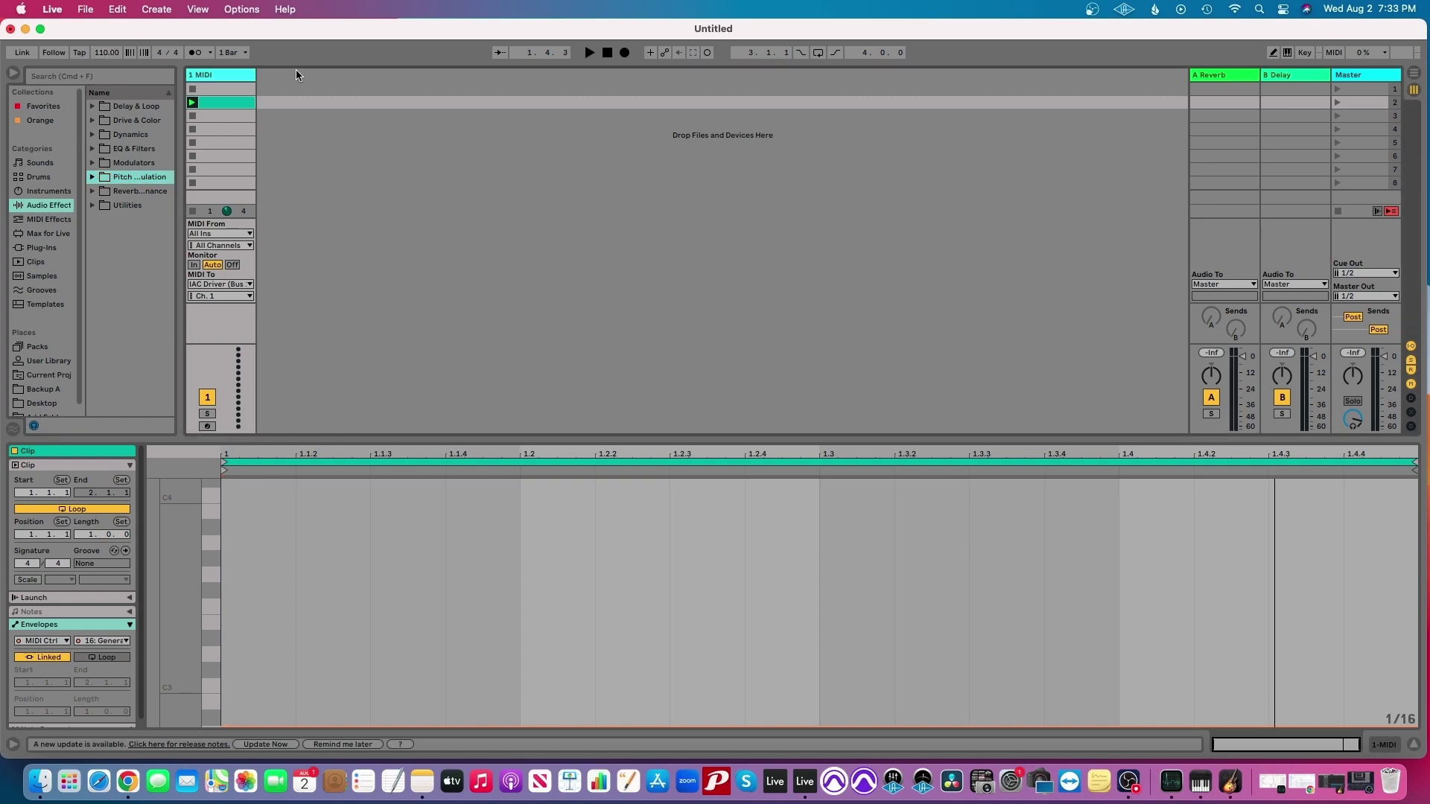
Stop the track's clip and audition the song tempo briefly with the metronome on
{"action": "left_click", "coordinate": [191, 128]}
{"action": "left_click", "coordinate": [195, 53]}
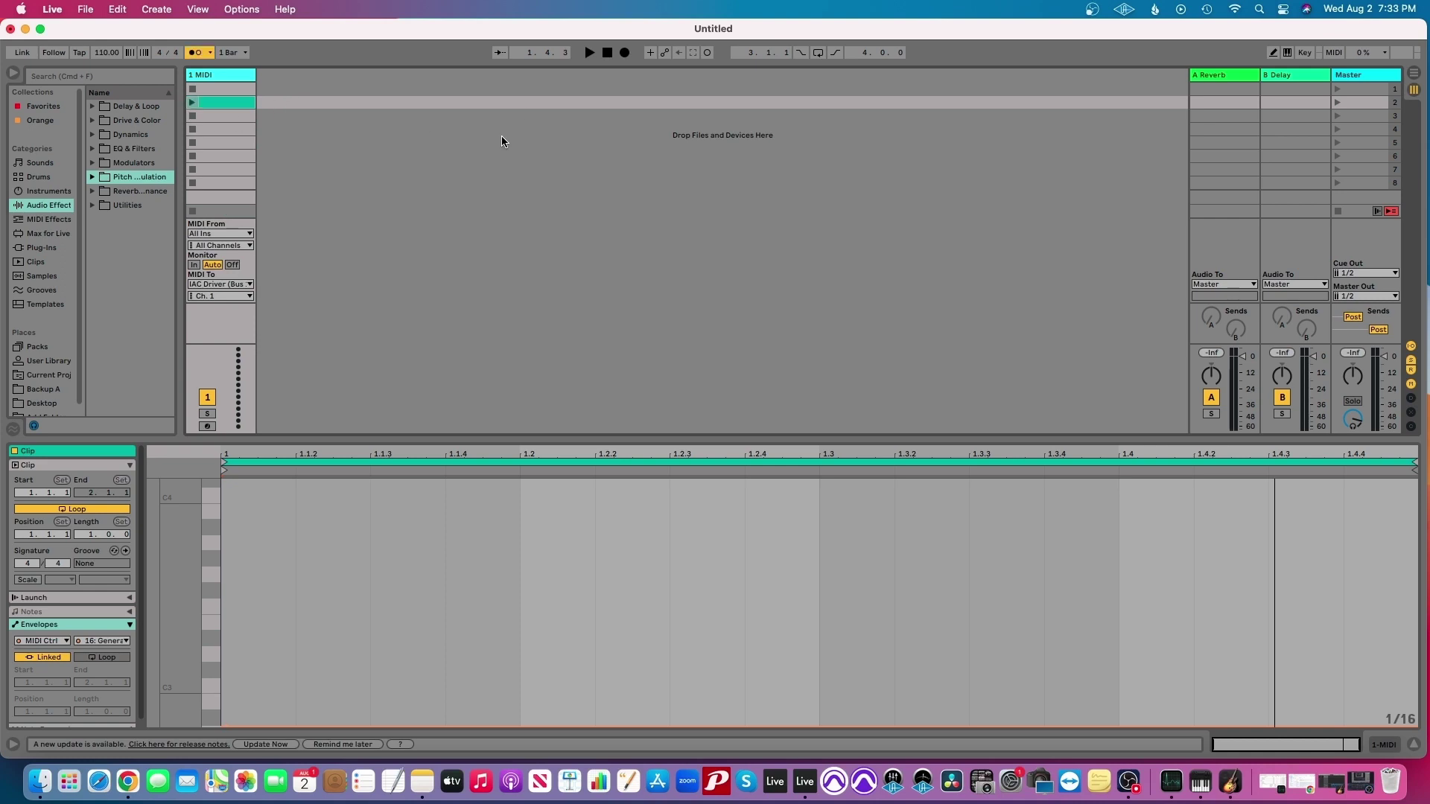
{"action": "left_click", "coordinate": [589, 53]}
{"action": "left_click", "coordinate": [607, 53]}
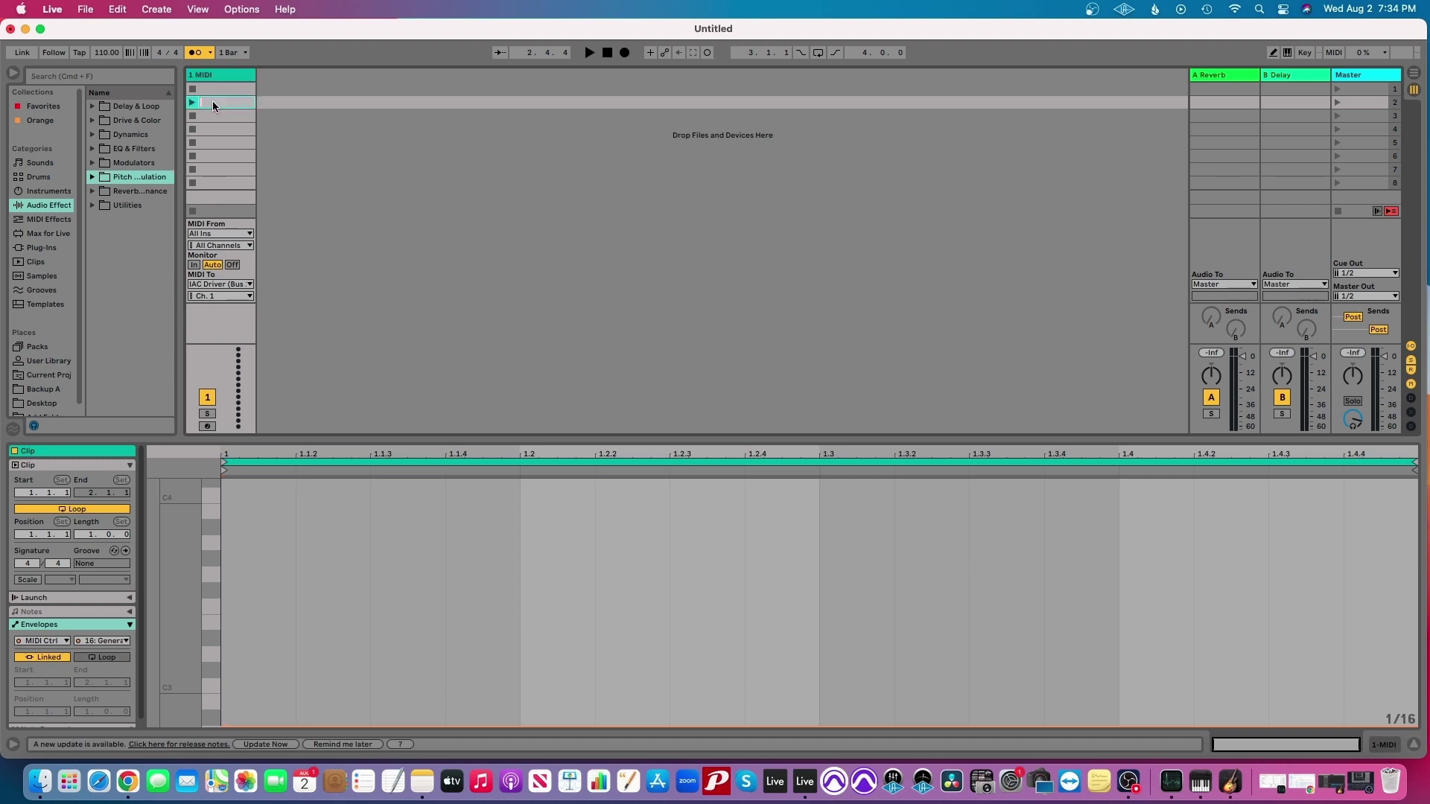
Name the MIDI clip 110-150 and enlarge the clip view's height
{"action": "type", "text": "110-150"}
{"action": "key", "text": "Return"}
{"action": "left_click_drag", "start_coordinate": [609, 439], "coordinate": [610, 290]}
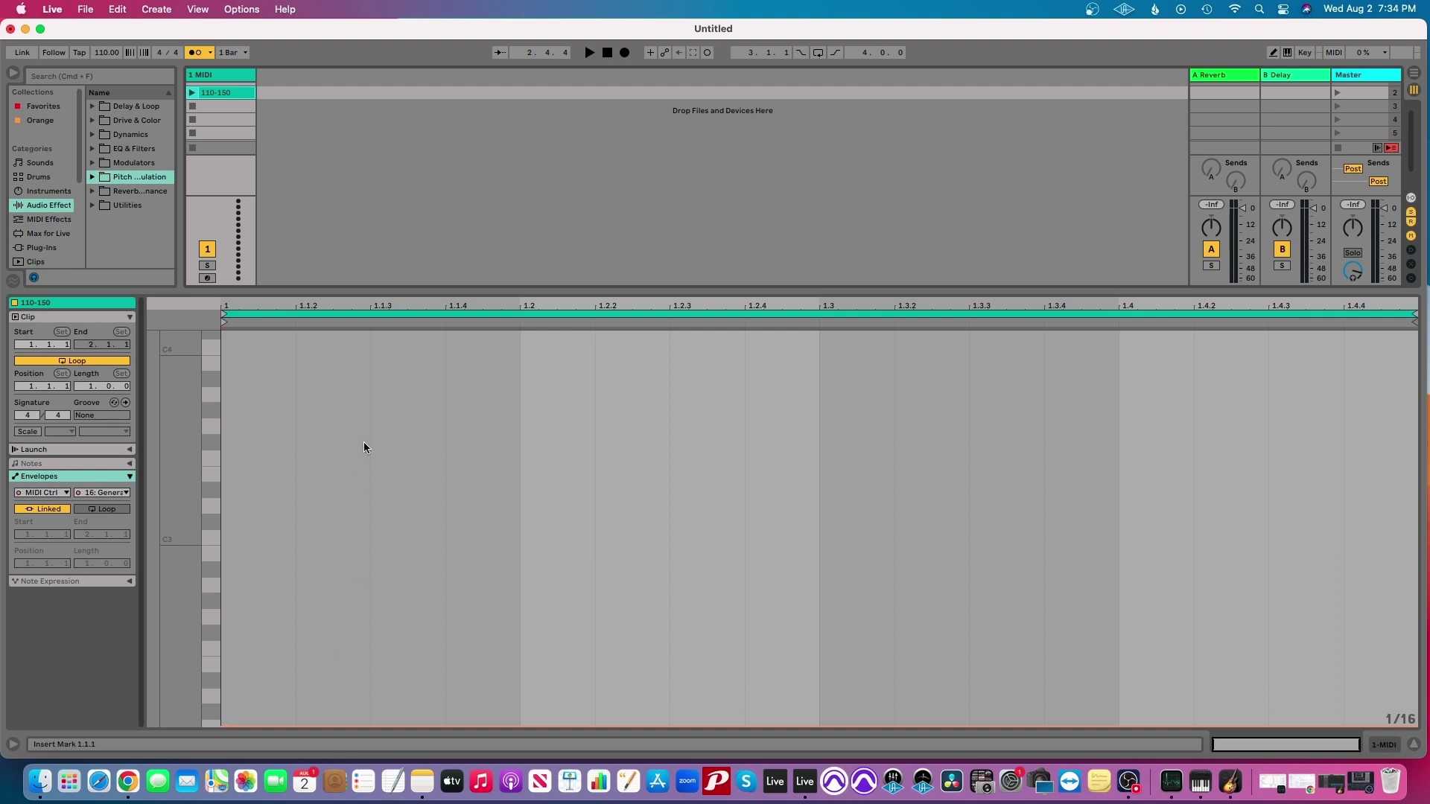
Turn off the metronome and, with the clip playing, raise its whole CC 16 envelope line to 24
{"action": "left_click", "coordinate": [198, 52]}
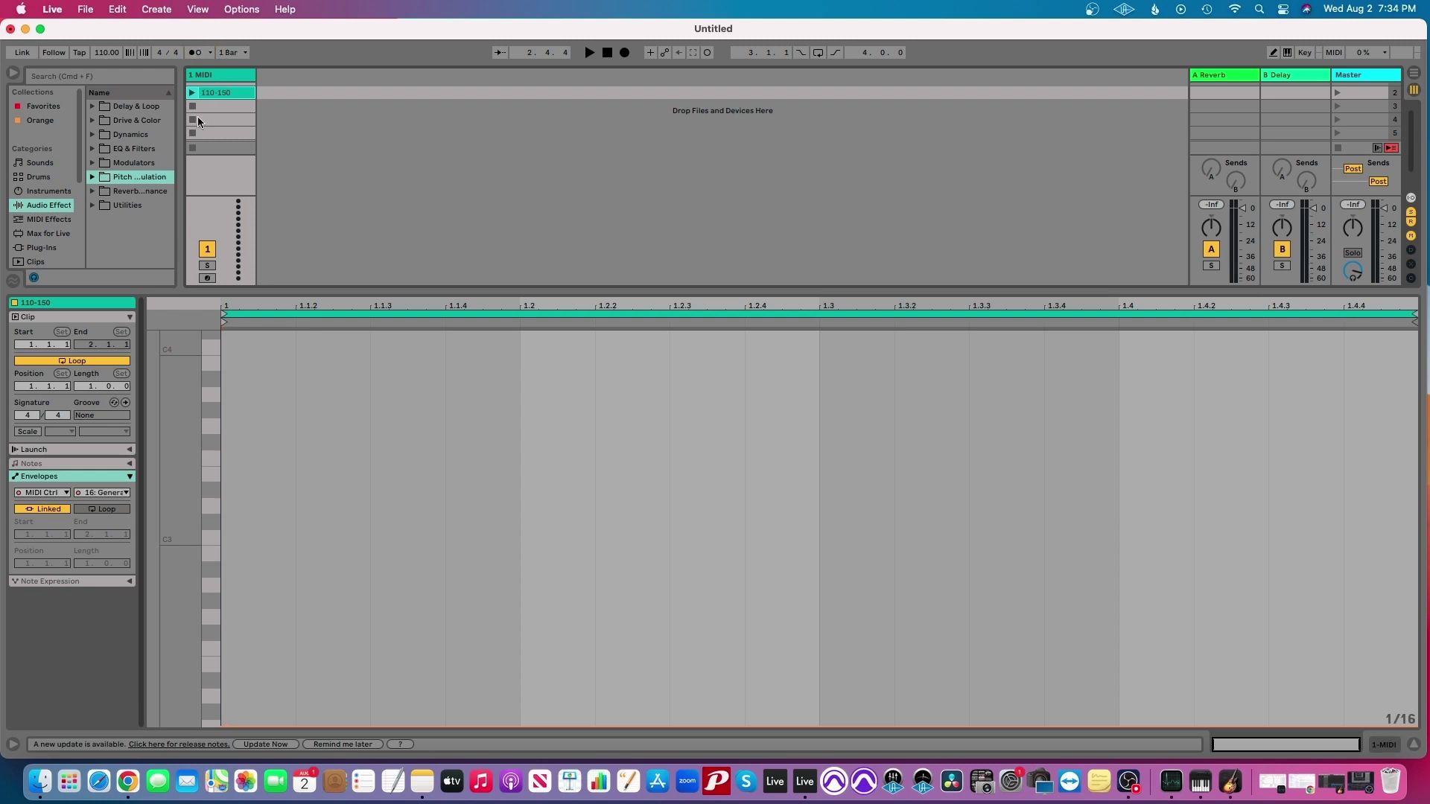
{"action": "left_click", "coordinate": [192, 92]}
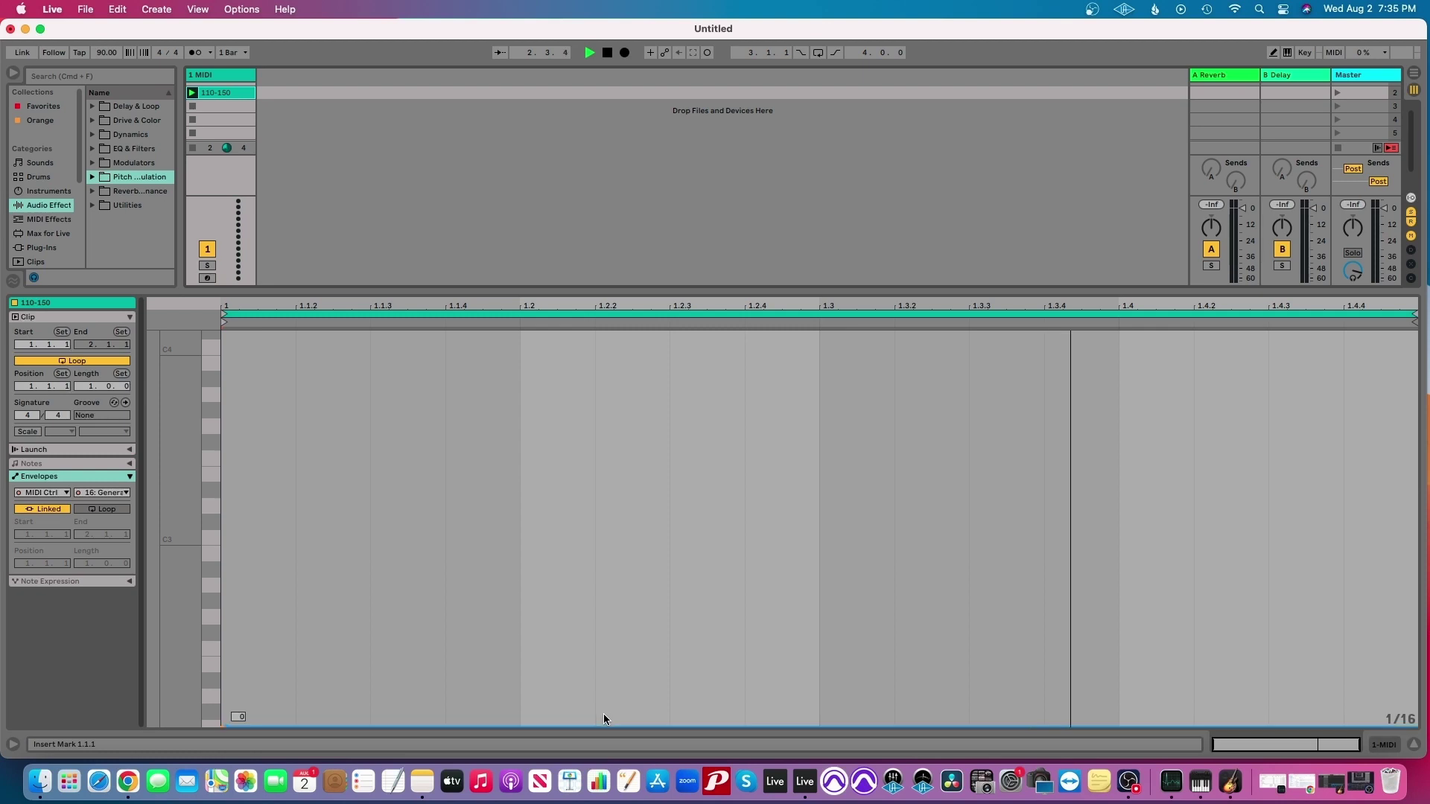
{"action": "left_click_drag", "start_coordinate": [604, 713], "coordinate": [603, 655]}
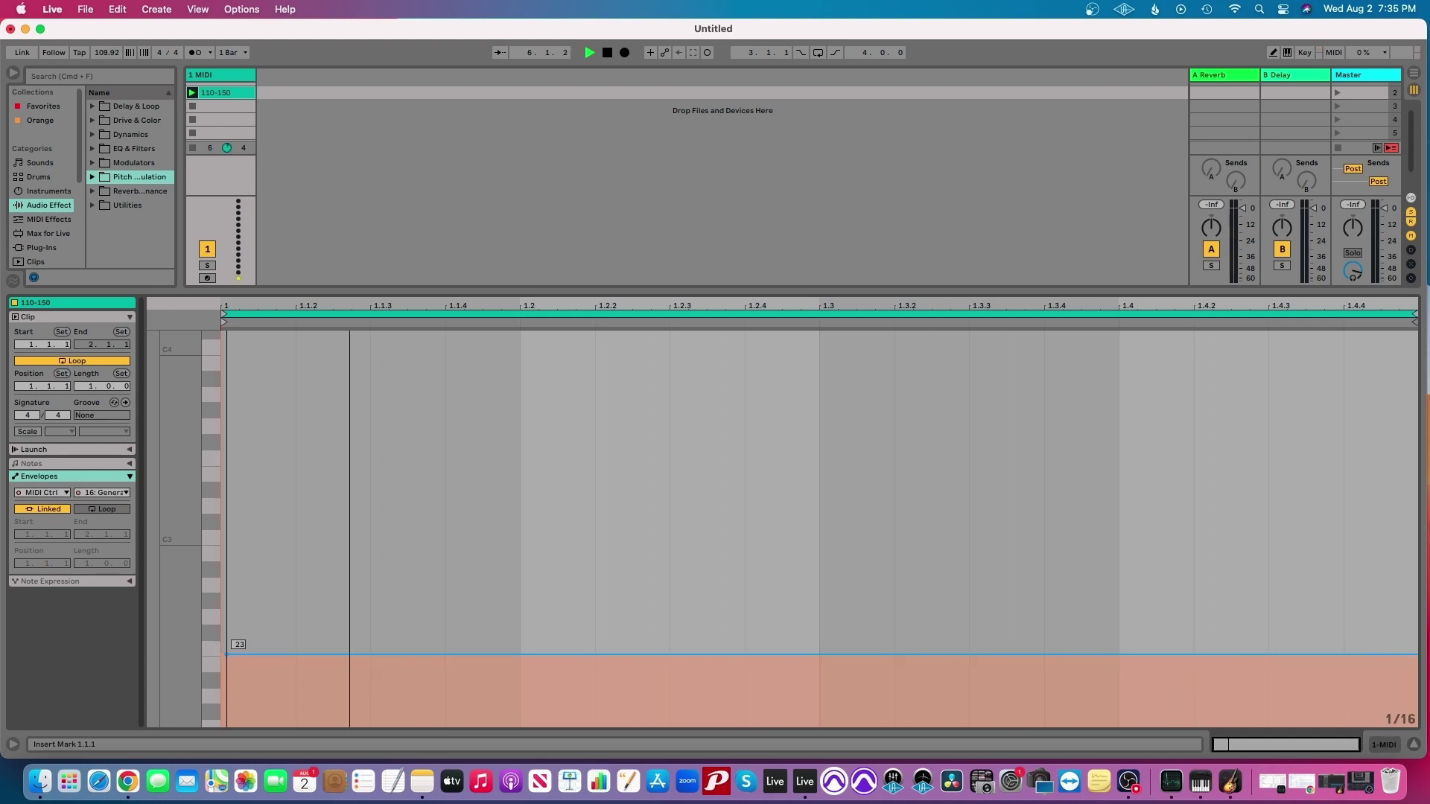
{"action": "left_click_drag", "start_coordinate": [603, 655], "coordinate": [610, 618]}
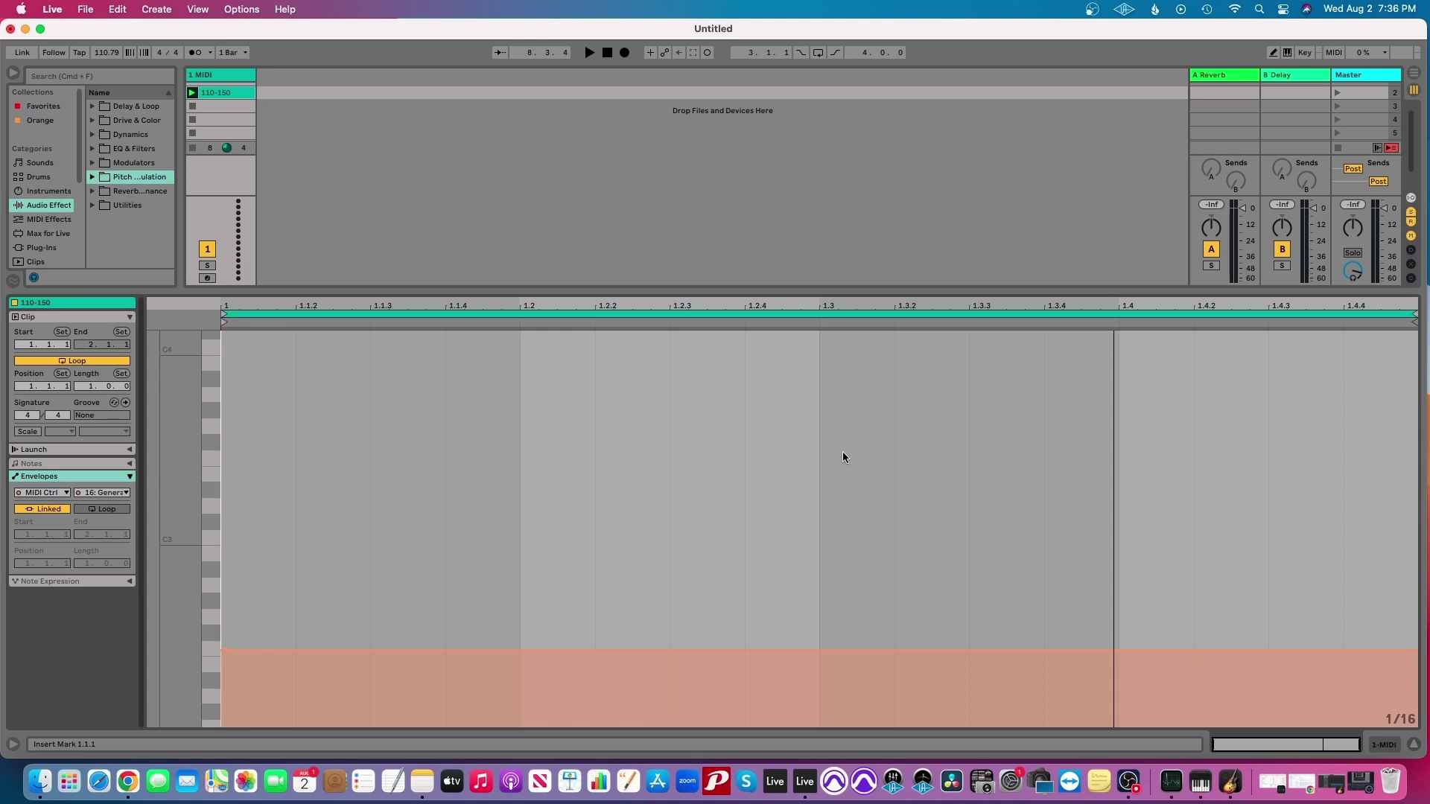
Turn off looping for the 110-150 clip and play it through once
{"action": "left_click", "coordinate": [66, 363]}
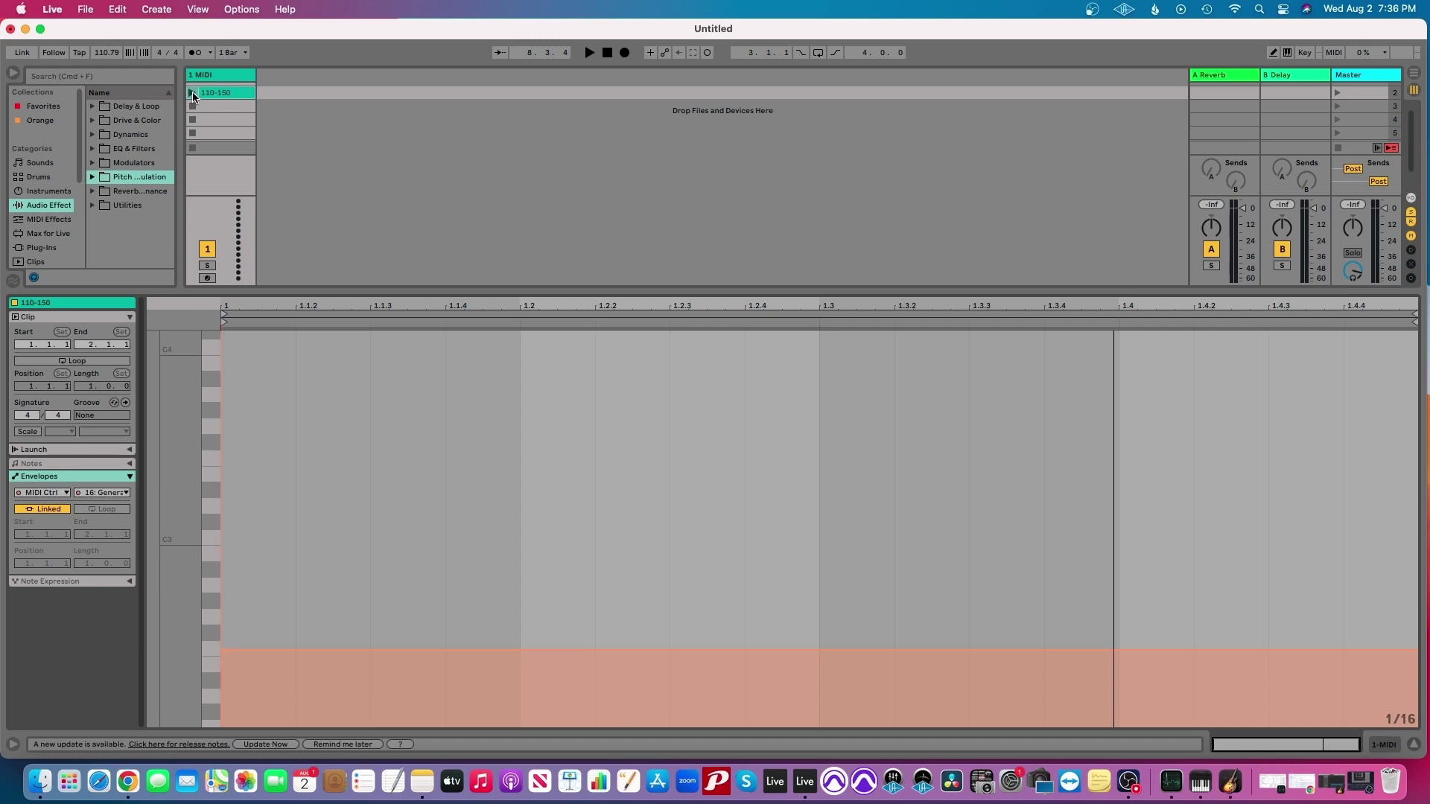
{"action": "left_click", "coordinate": [192, 93]}
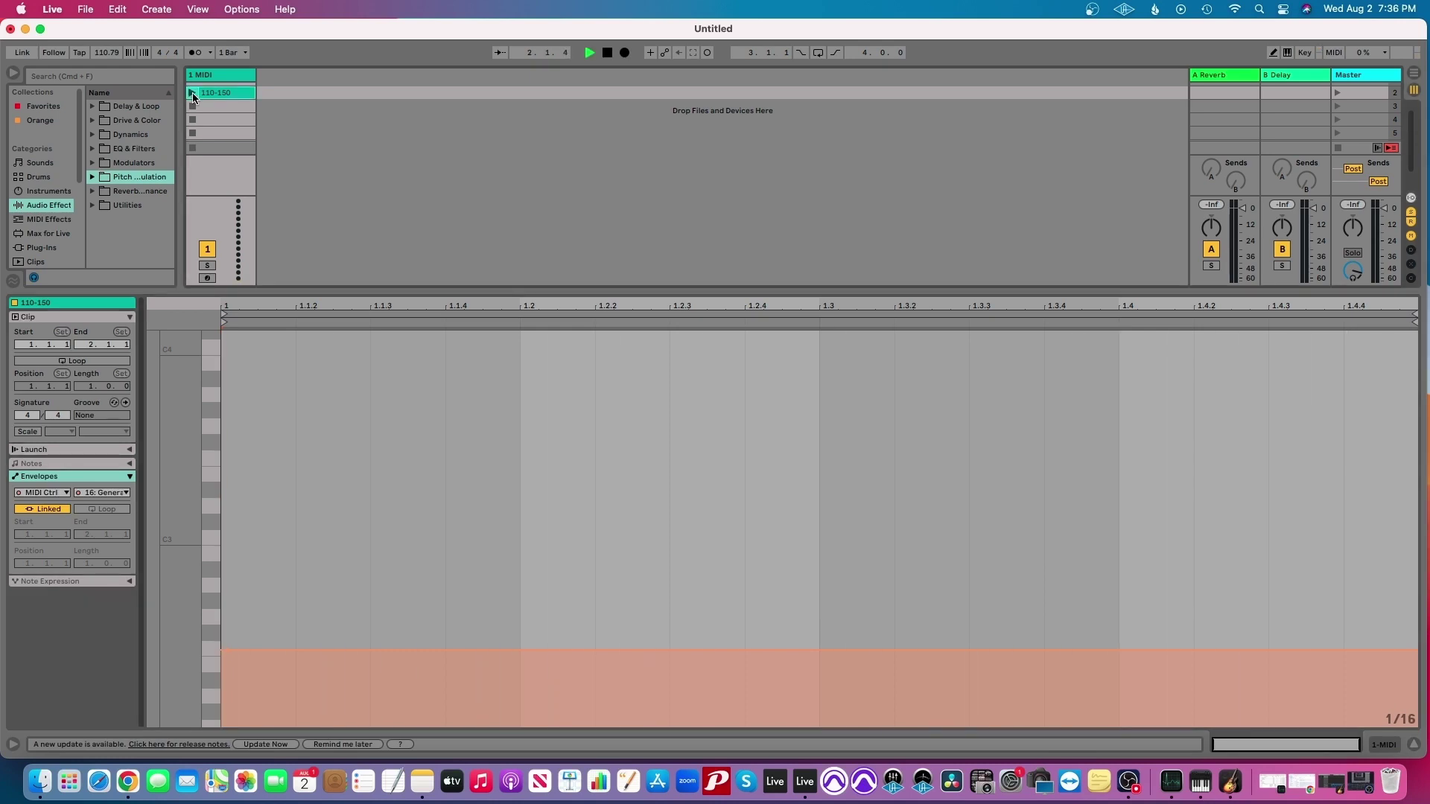
{"action": "key", "text": "space"}
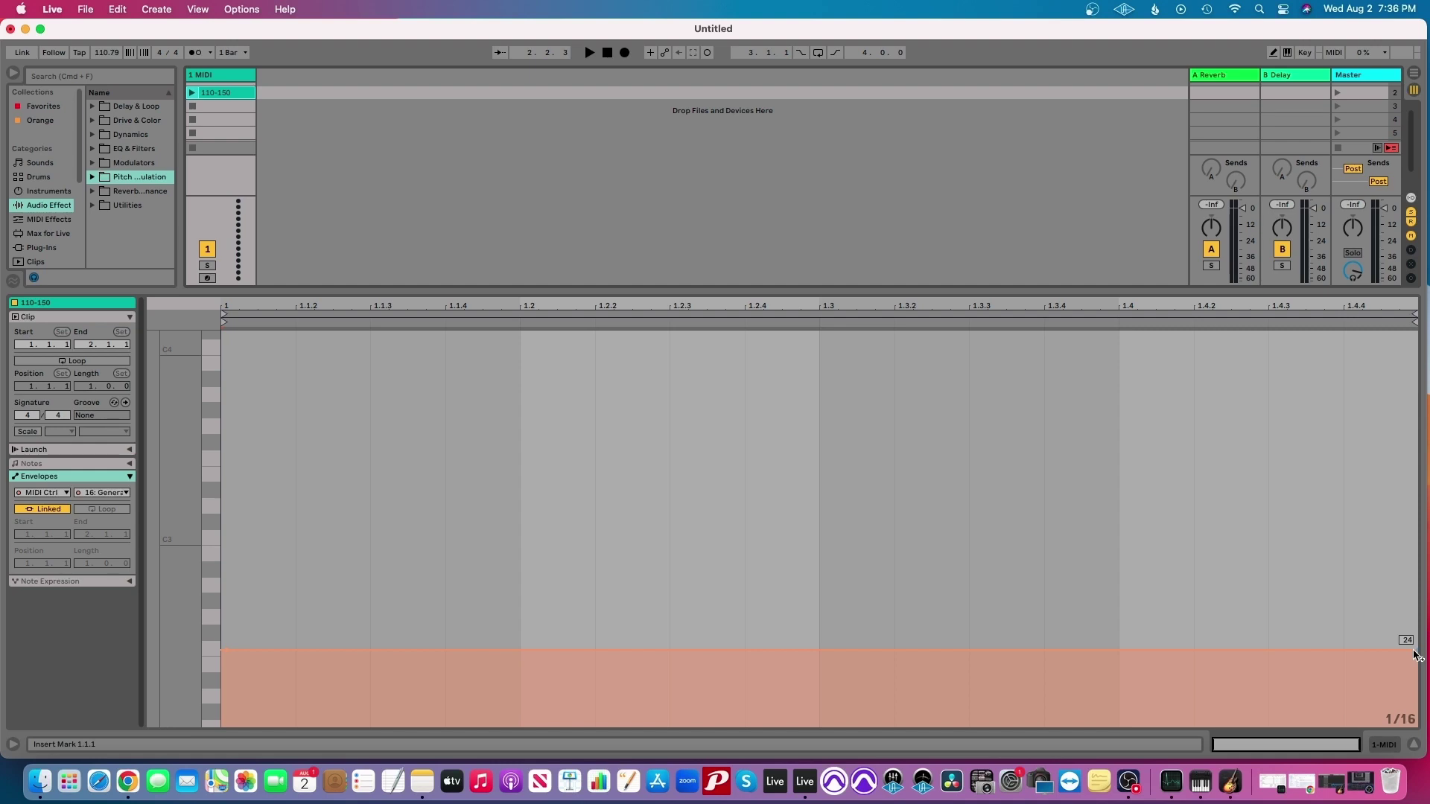
Raise the end of the CC 16 envelope to 45 to form an upward ramp, and launch the clip to test it
{"action": "left_click_drag", "start_coordinate": [1416, 656], "coordinate": [1417, 591]}
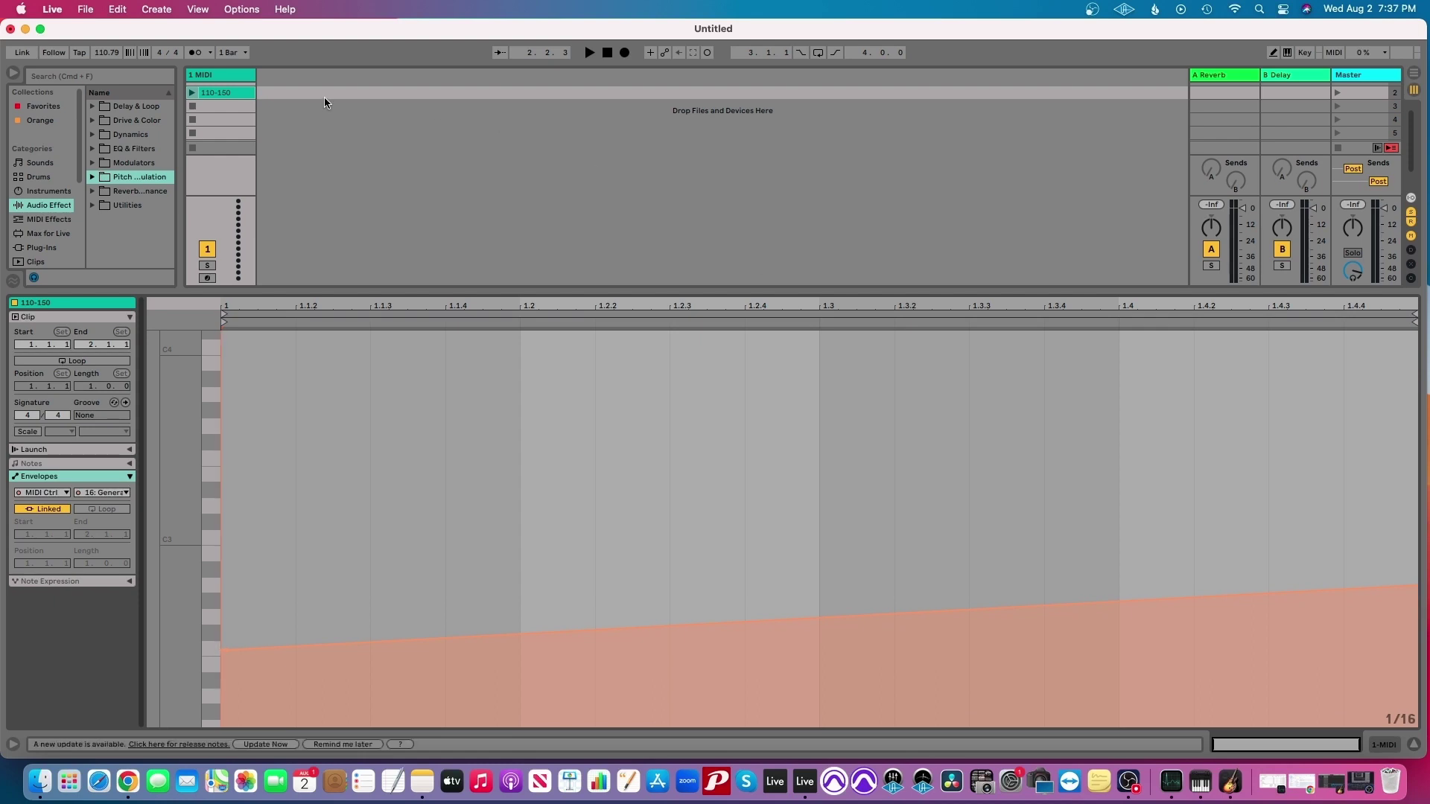
{"action": "left_click", "coordinate": [192, 93]}
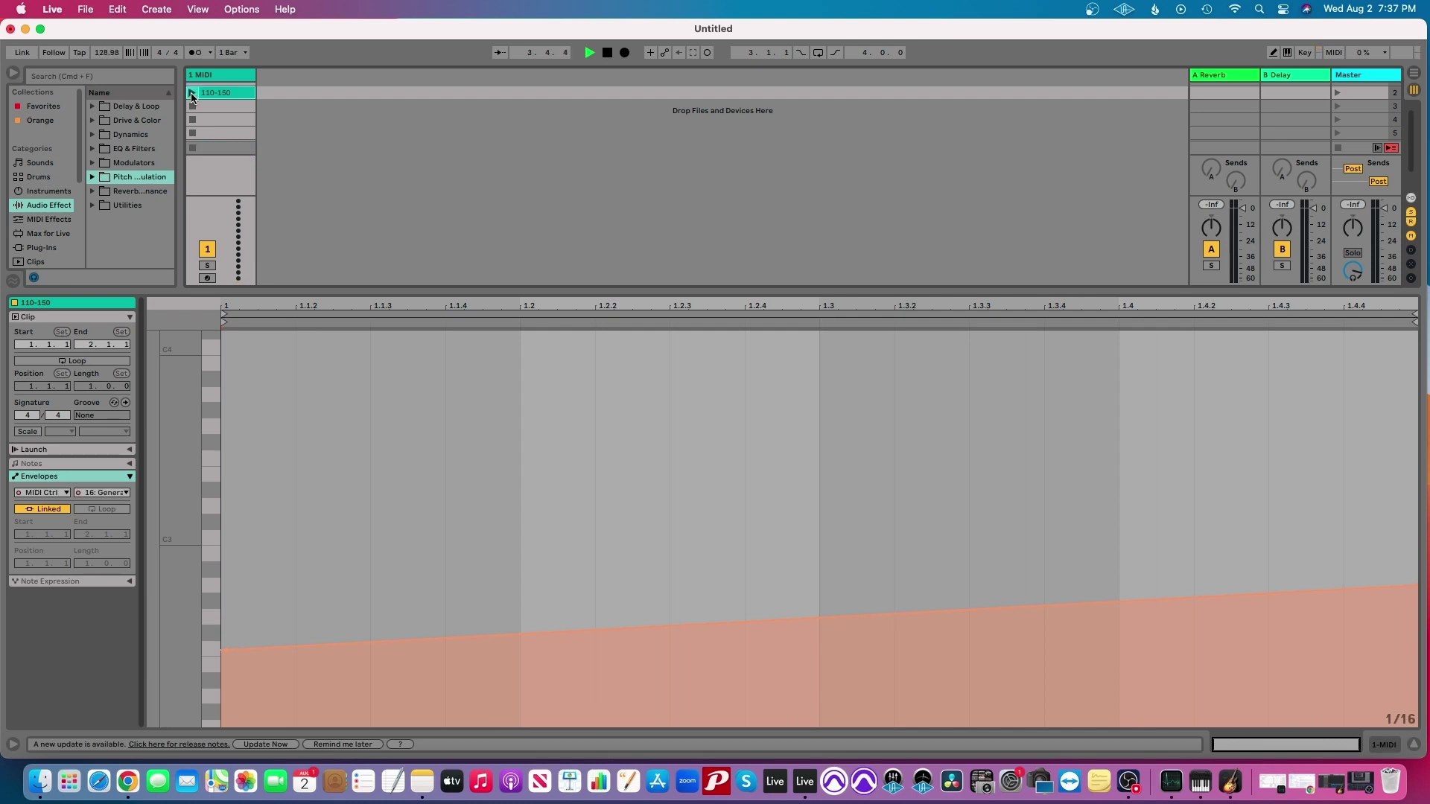
{"action": "mouse_move", "coordinate": [1415, 588]}
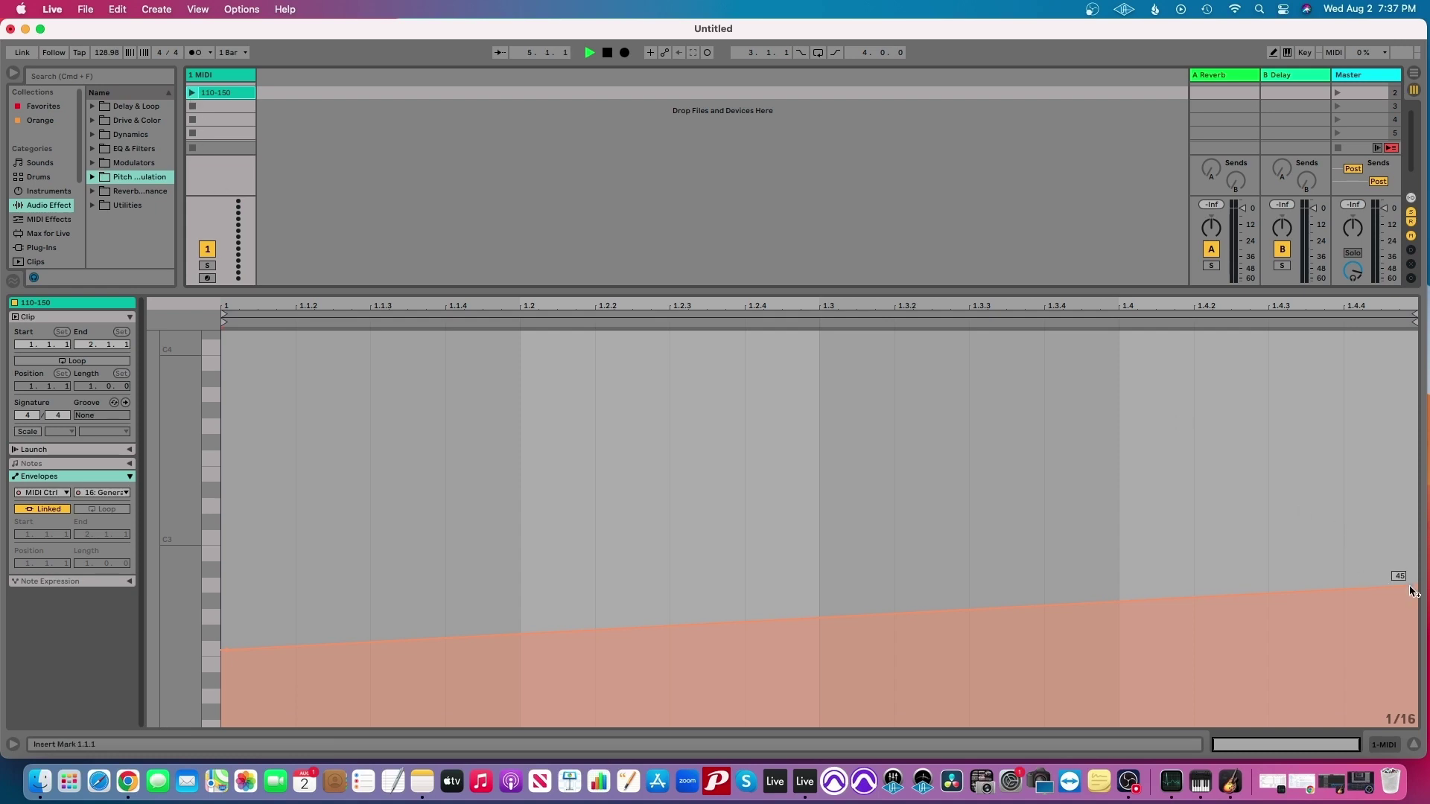
Raise the end of the envelope ramp to 55 and replay the clip to check the tempo it reaches
{"action": "left_click_drag", "start_coordinate": [1415, 589], "coordinate": [1415, 554]}
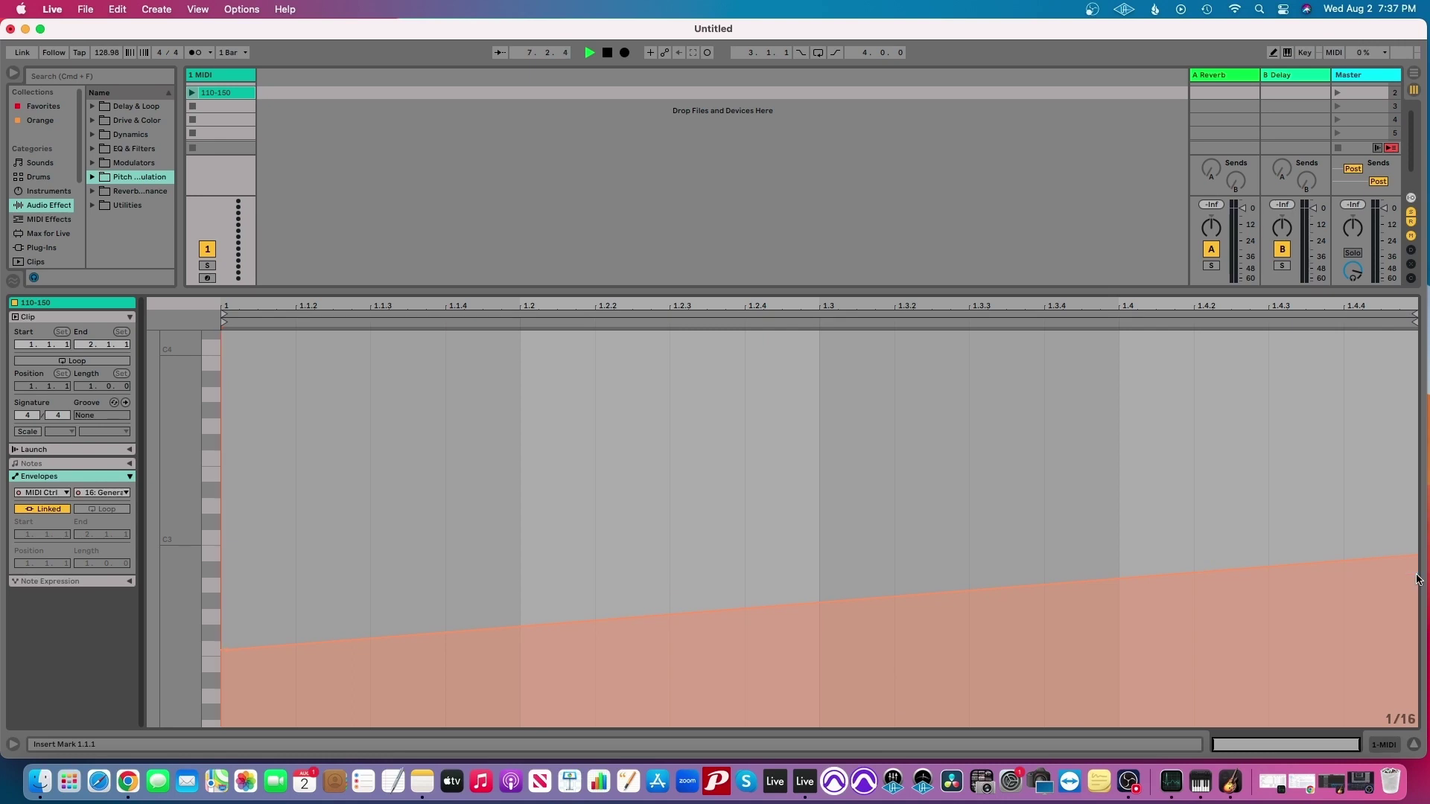
{"action": "left_click", "coordinate": [192, 93]}
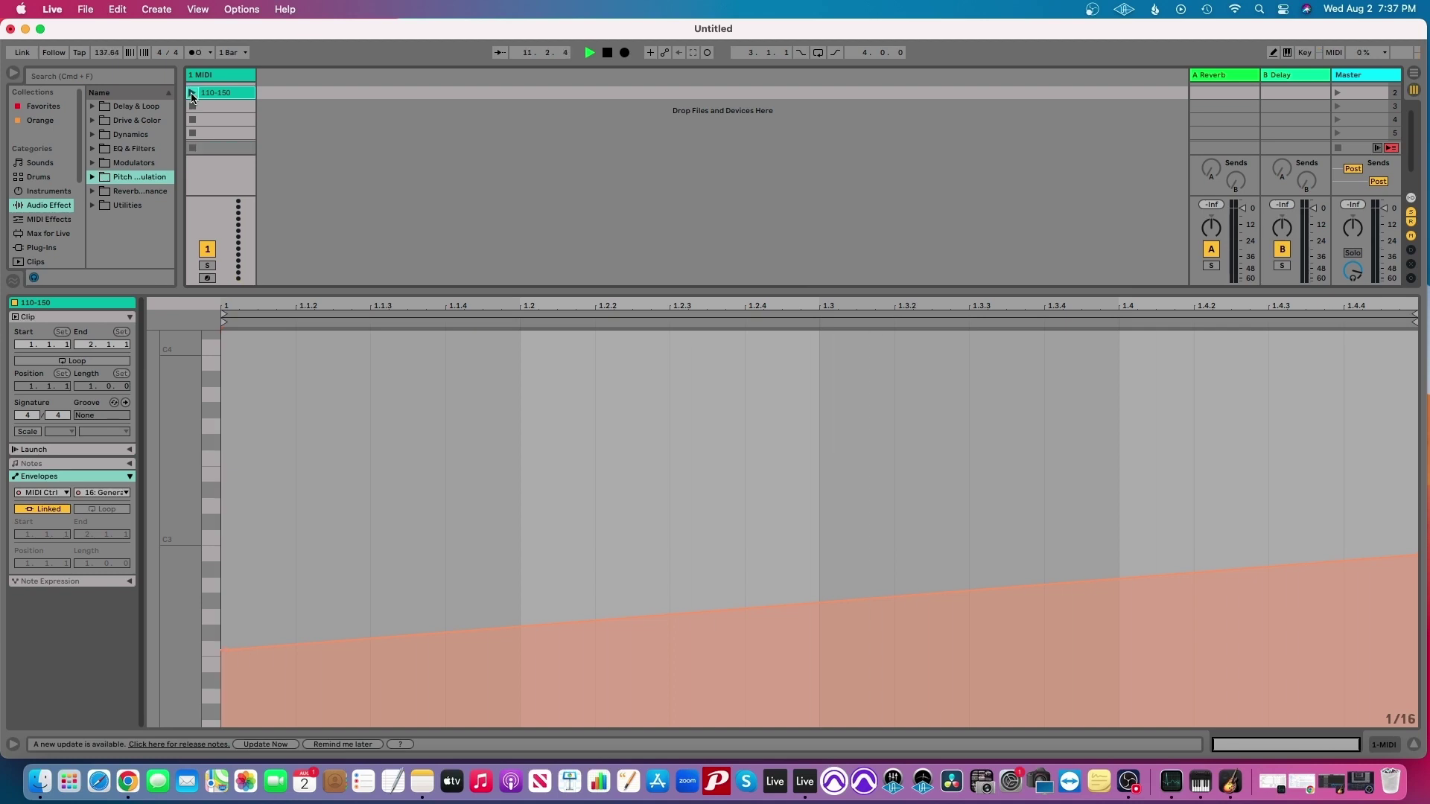
{"action": "left_click", "coordinate": [192, 93]}
{"action": "left_click", "coordinate": [607, 53]}
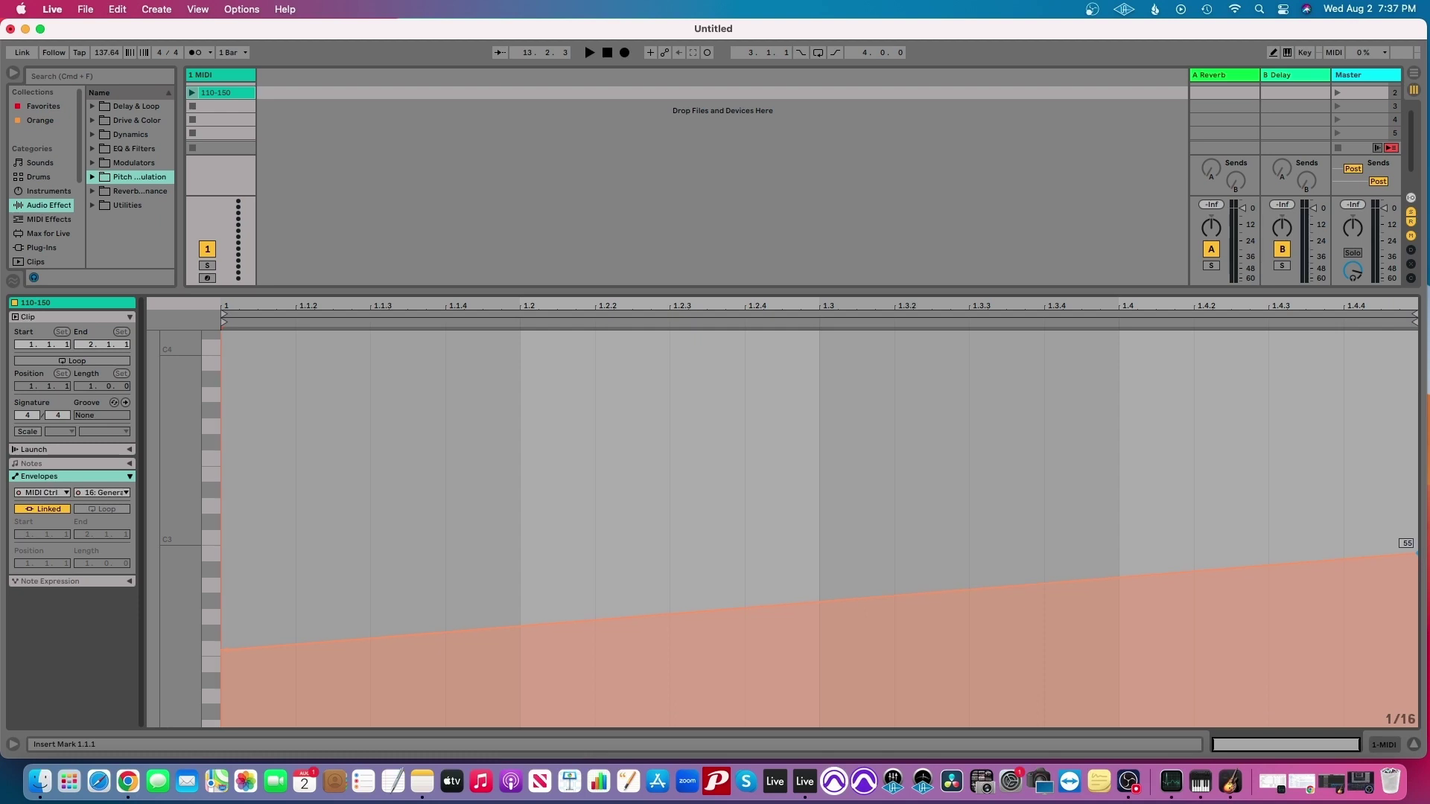
Raise the ramp's end point to 65 and then 70, launching the clip after each change to check the tempo
{"action": "left_click_drag", "start_coordinate": [1417, 557], "coordinate": [1417, 524]}
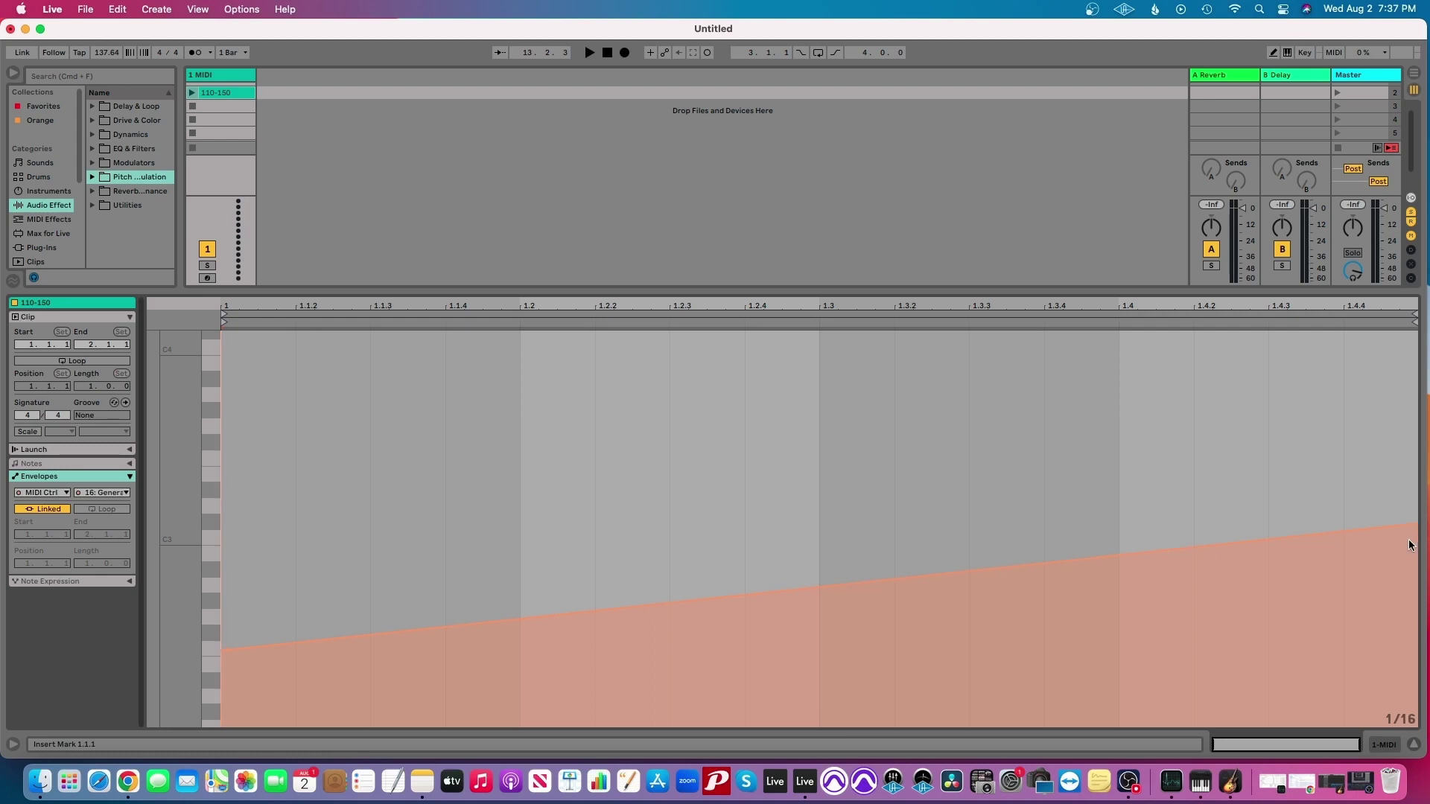
{"action": "left_click", "coordinate": [192, 93]}
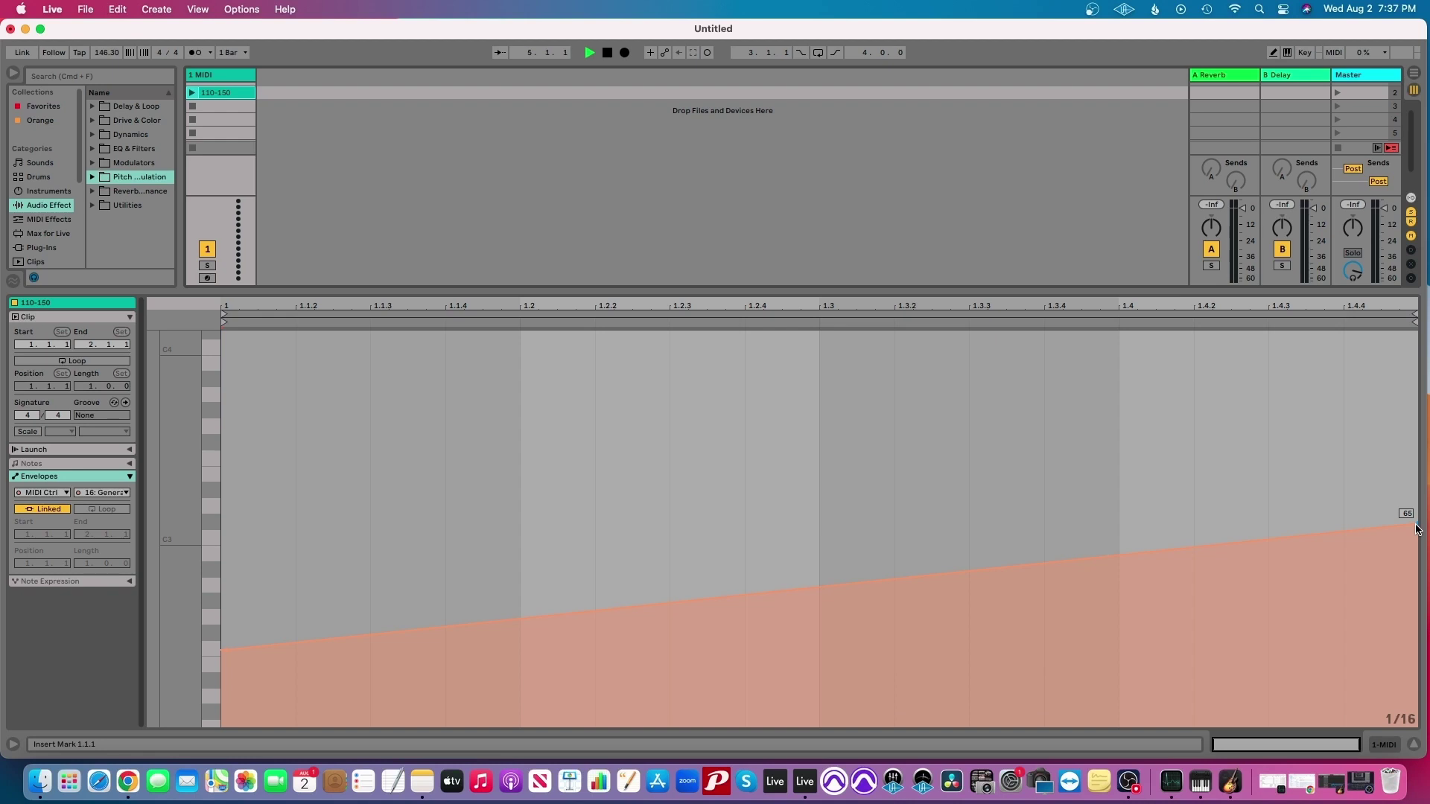
{"action": "left_click_drag", "start_coordinate": [1416, 524], "coordinate": [1416, 511]}
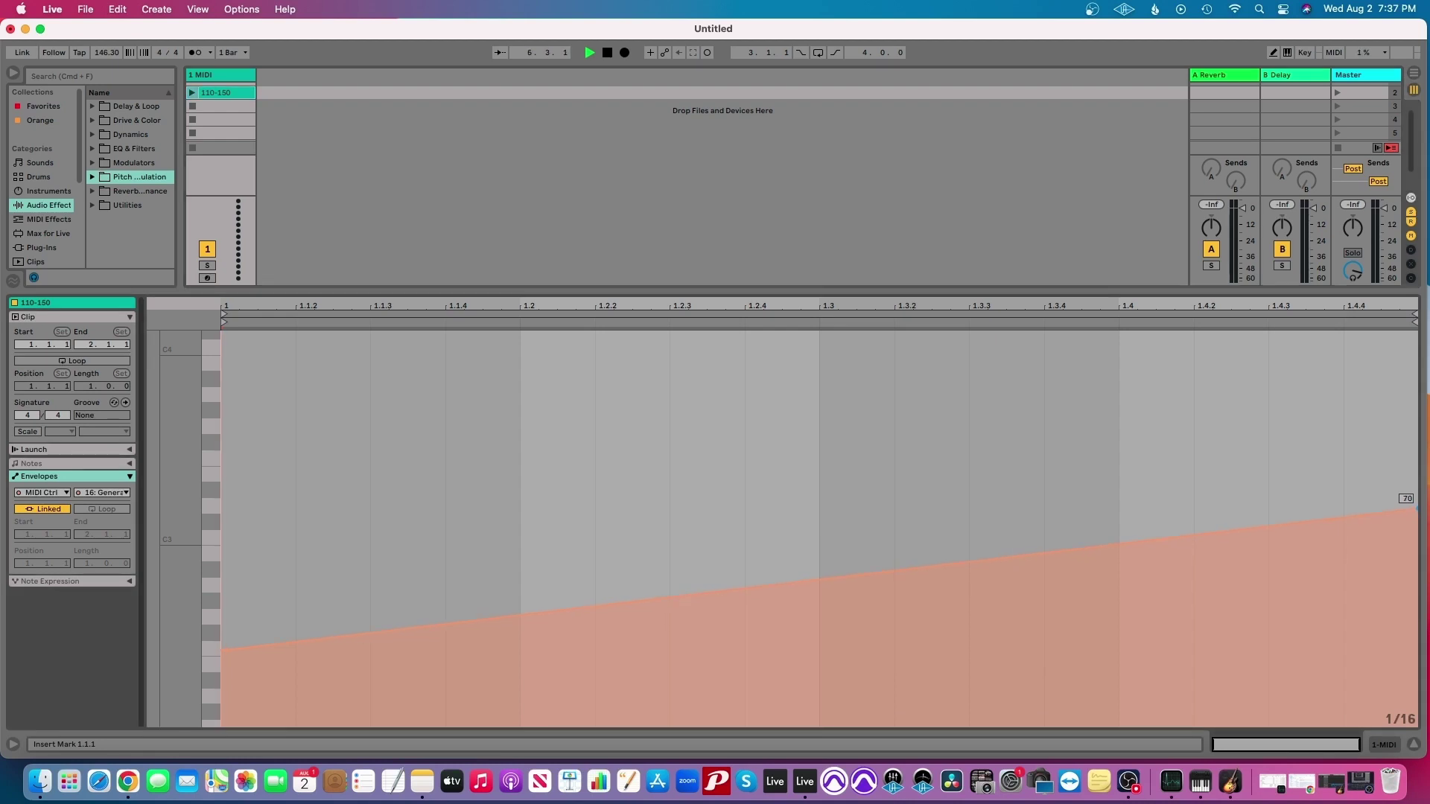
{"action": "left_click", "coordinate": [191, 94]}
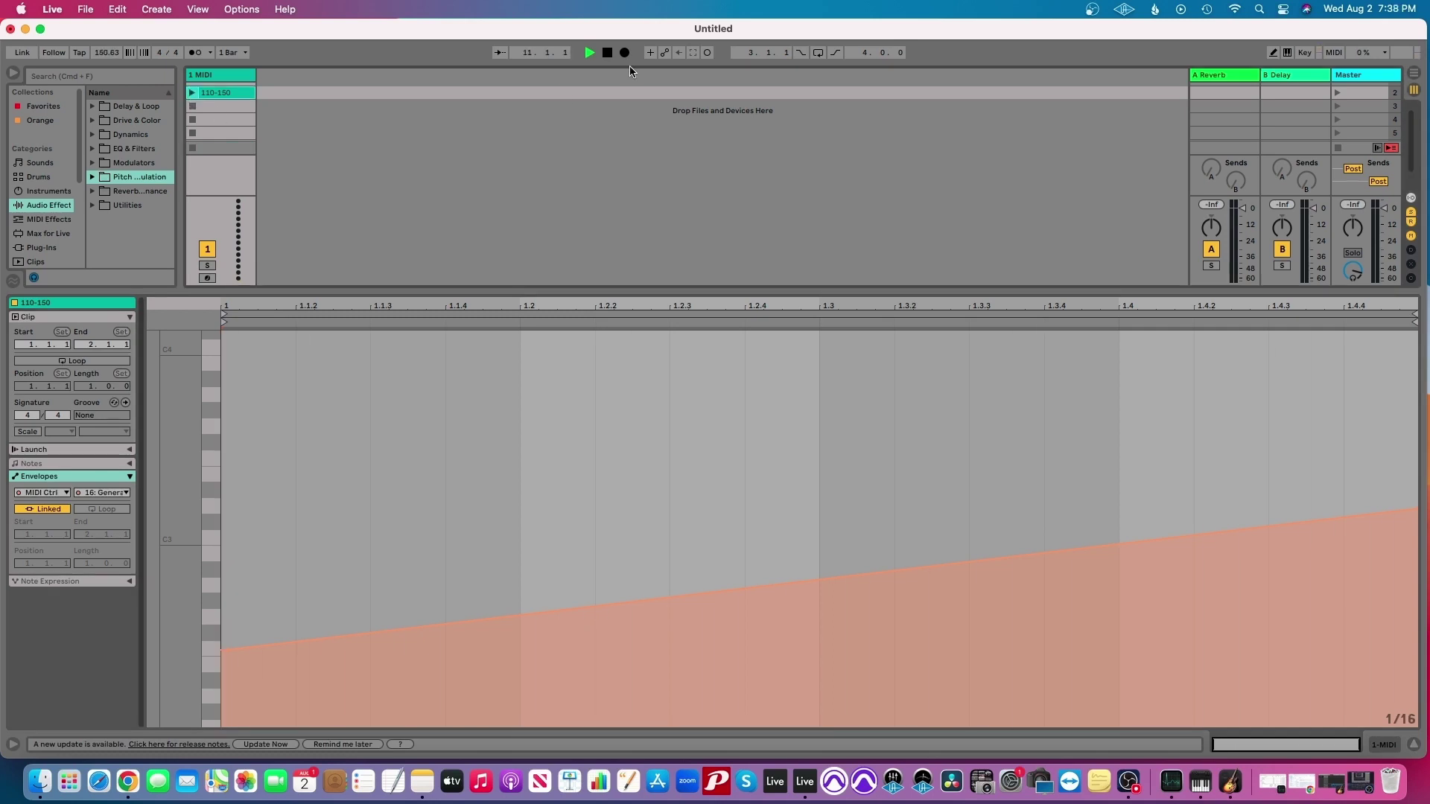
Stop playback, widen the Master track to show the scene tempo fields, and set scene 1's tempo to 110
{"action": "left_click", "coordinate": [606, 54]}
{"action": "left_click_drag", "start_coordinate": [1138, 289], "coordinate": [1140, 554]}
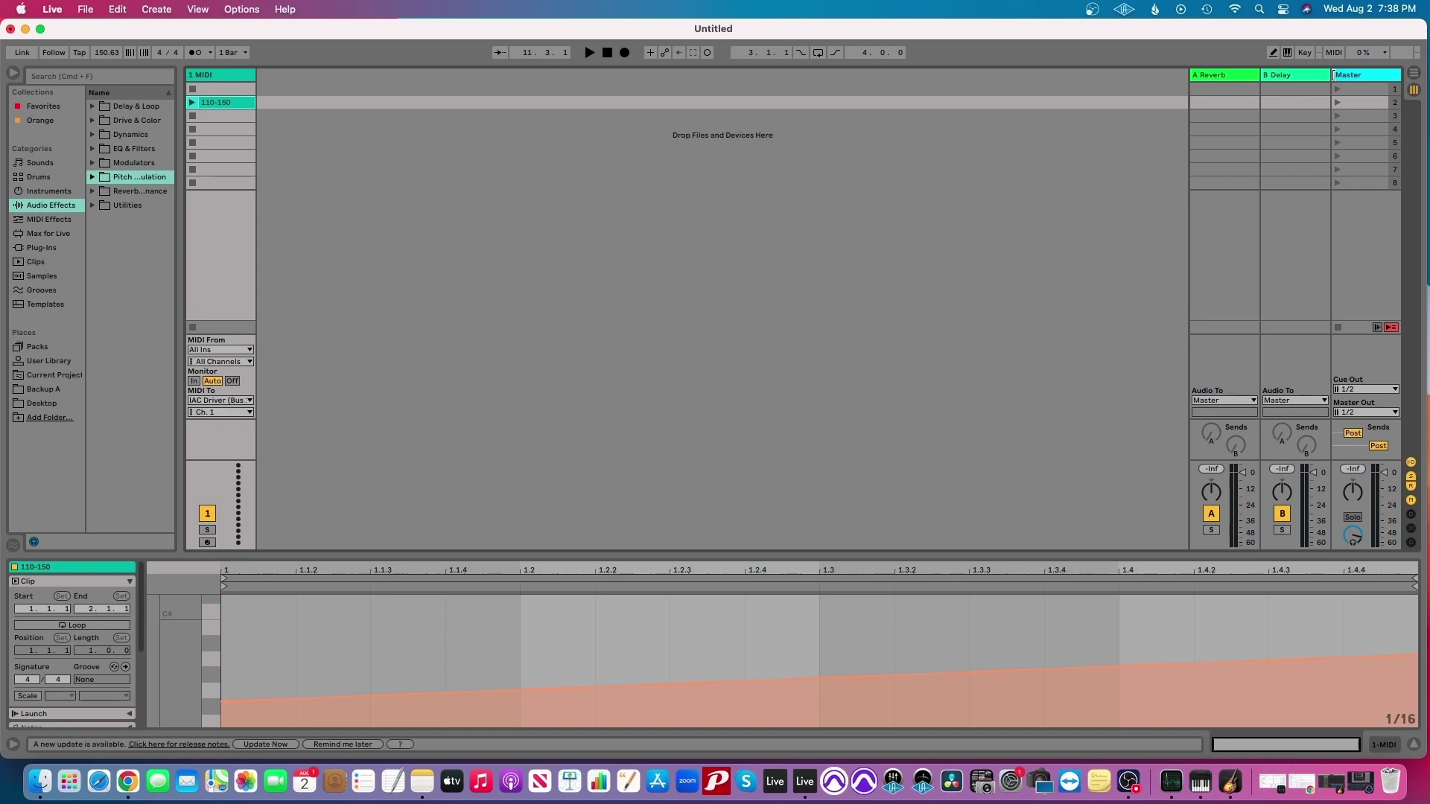
{"action": "left_click_drag", "start_coordinate": [1333, 74], "coordinate": [1253, 85]}
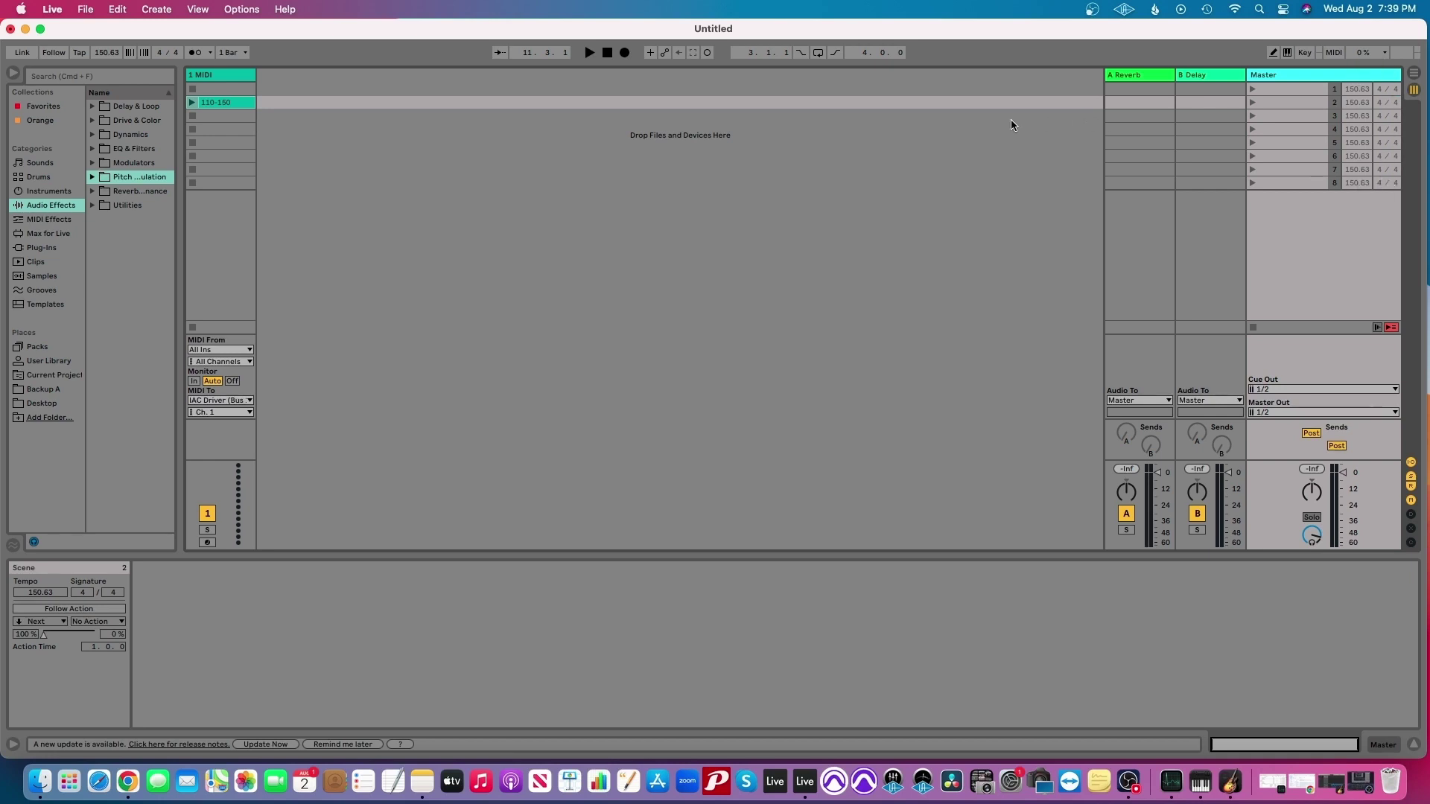
{"action": "left_click", "coordinate": [1269, 86]}
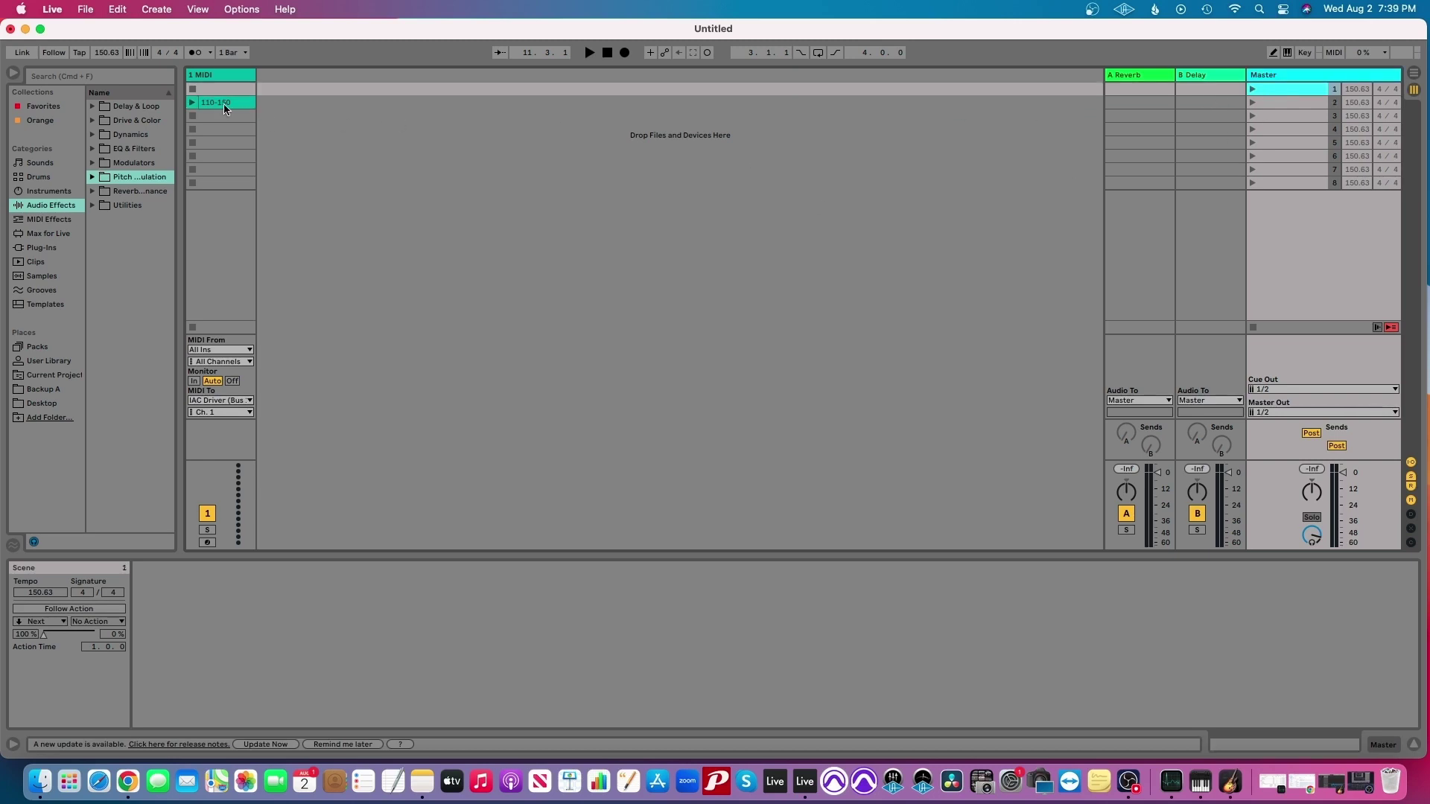
{"action": "left_click", "coordinate": [1357, 89]}
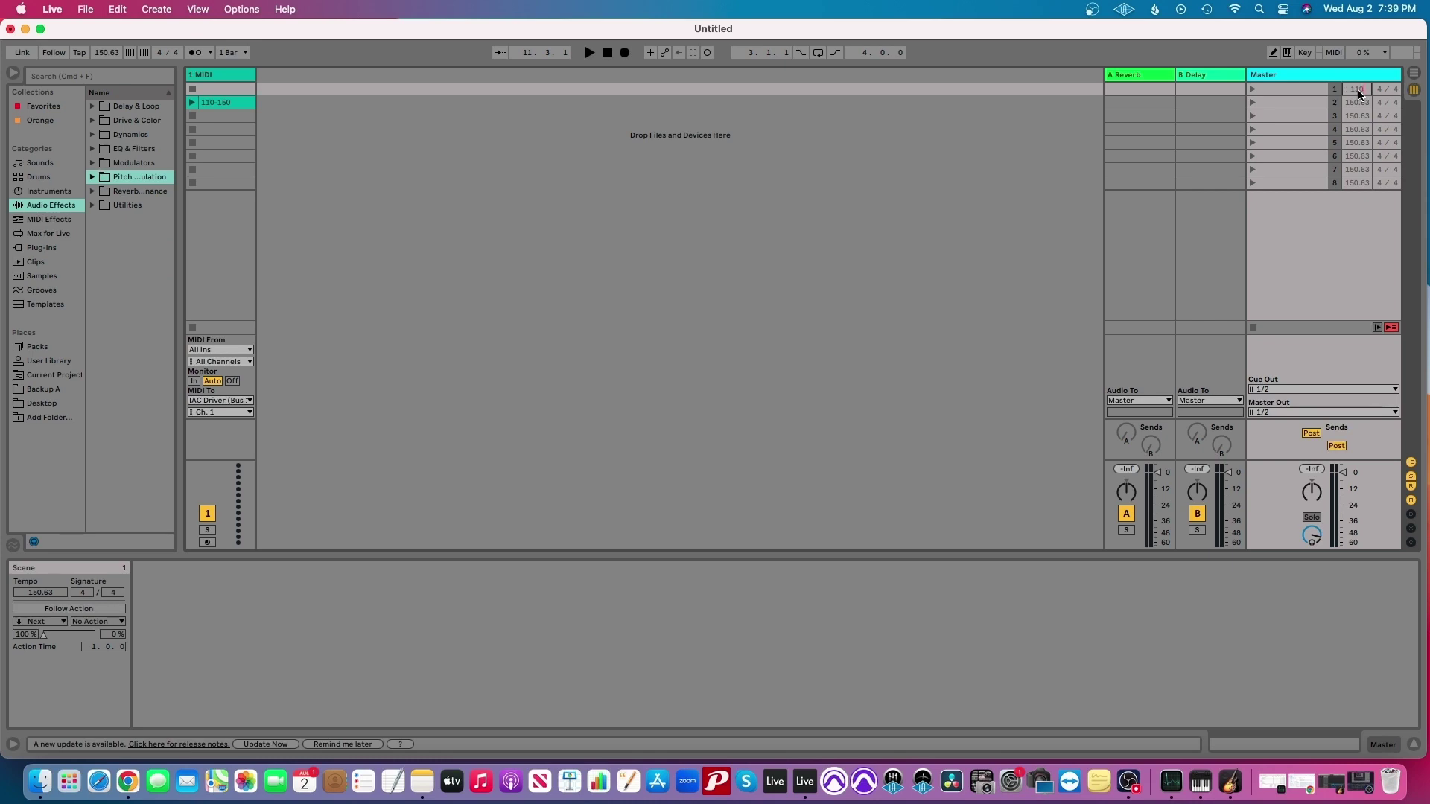
{"action": "type", "text": "110"}
{"action": "key", "text": "Return"}
Name scene 2, which holds the 110-150 clip, "transition"
{"action": "left_click", "coordinate": [1286, 102]}
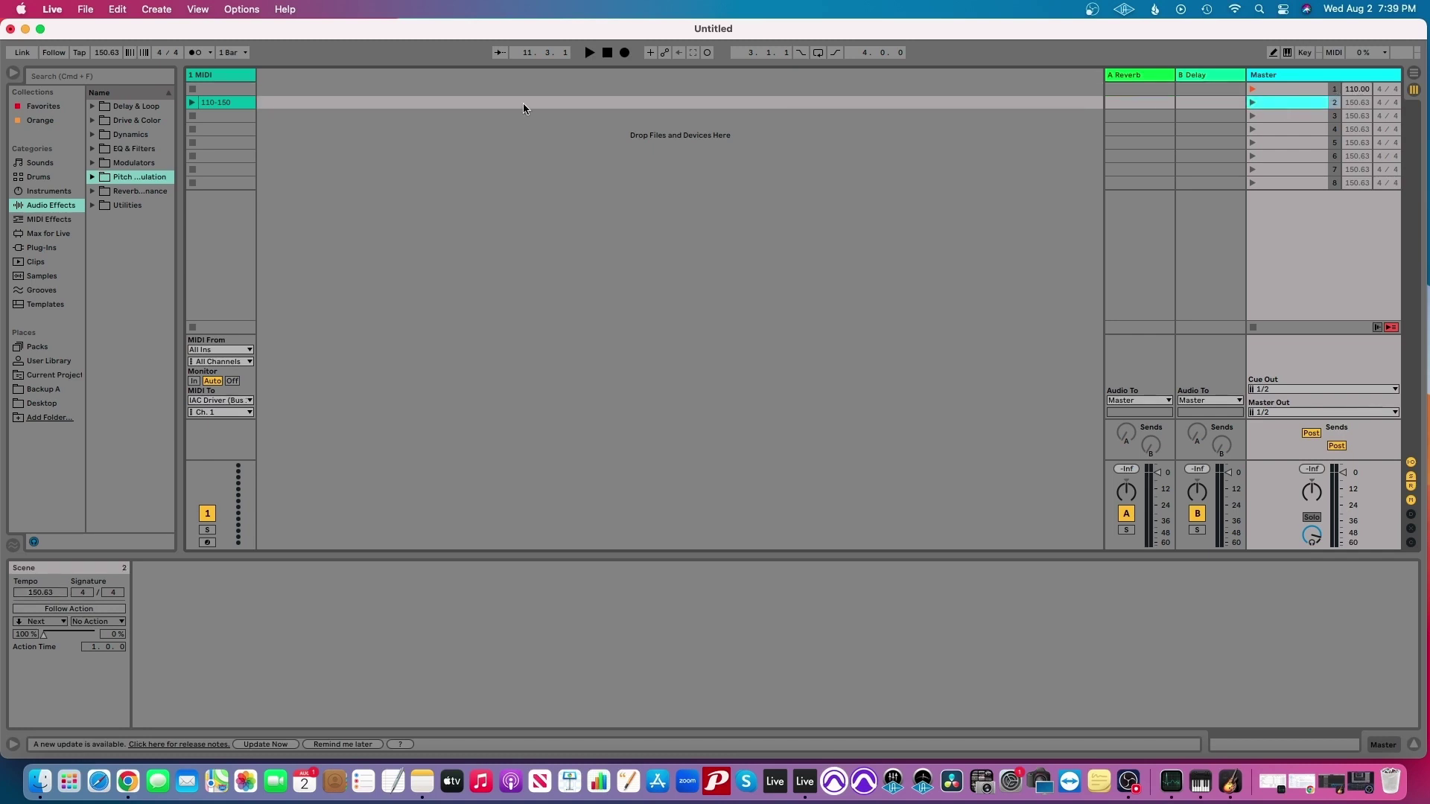
{"action": "left_click", "coordinate": [215, 107]}
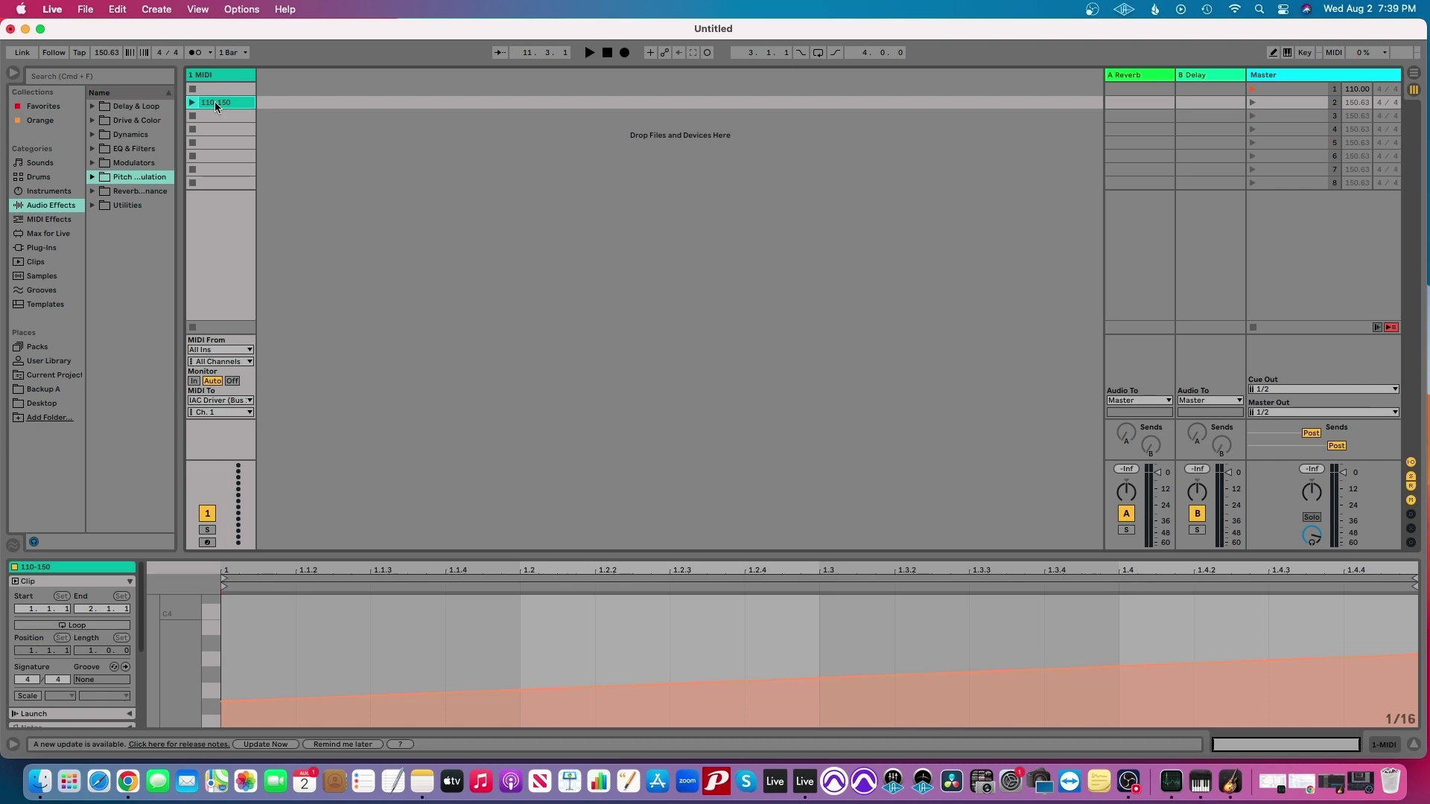
{"action": "left_click", "coordinate": [1278, 104]}
{"action": "type", "text": "transition"}
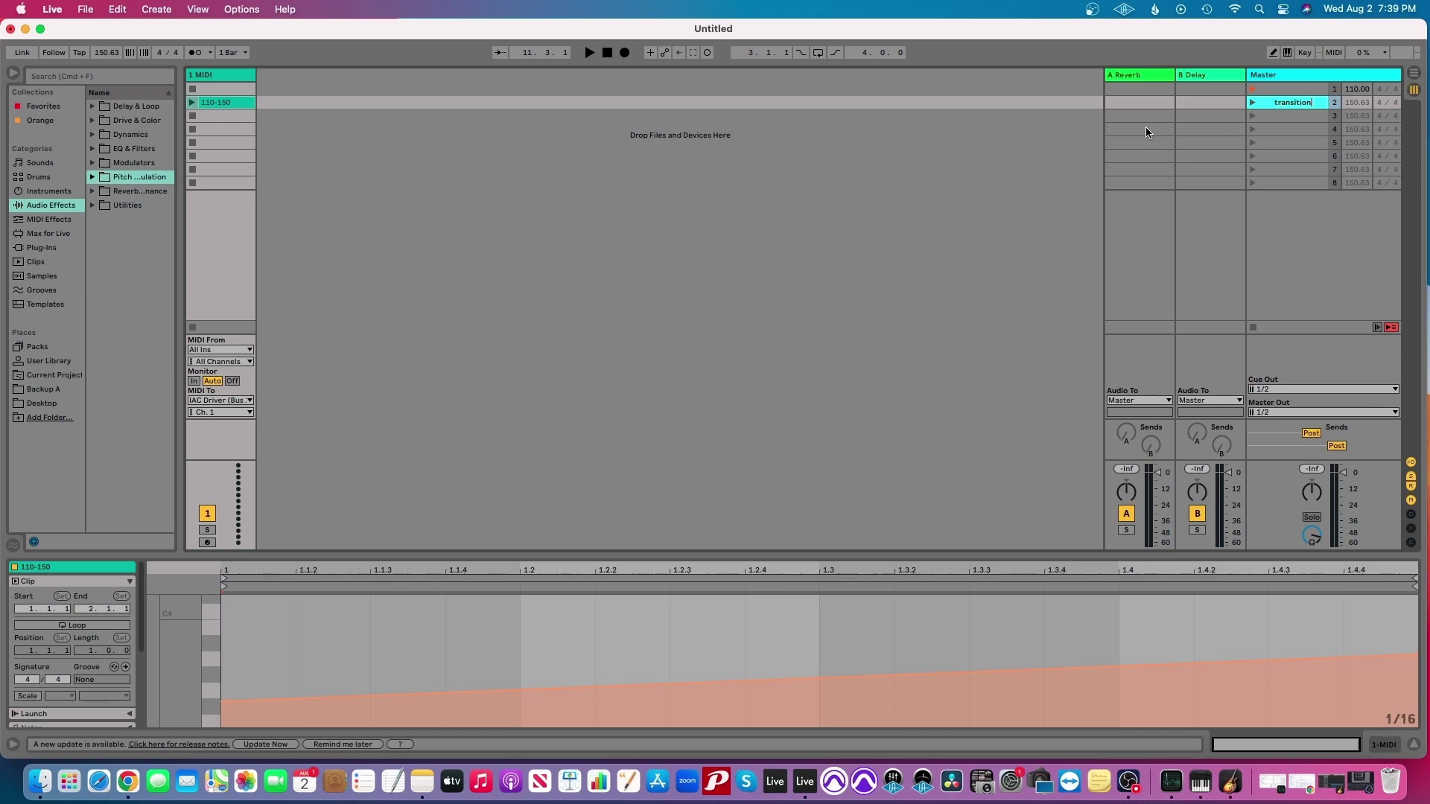
{"action": "left_click", "coordinate": [1043, 131]}
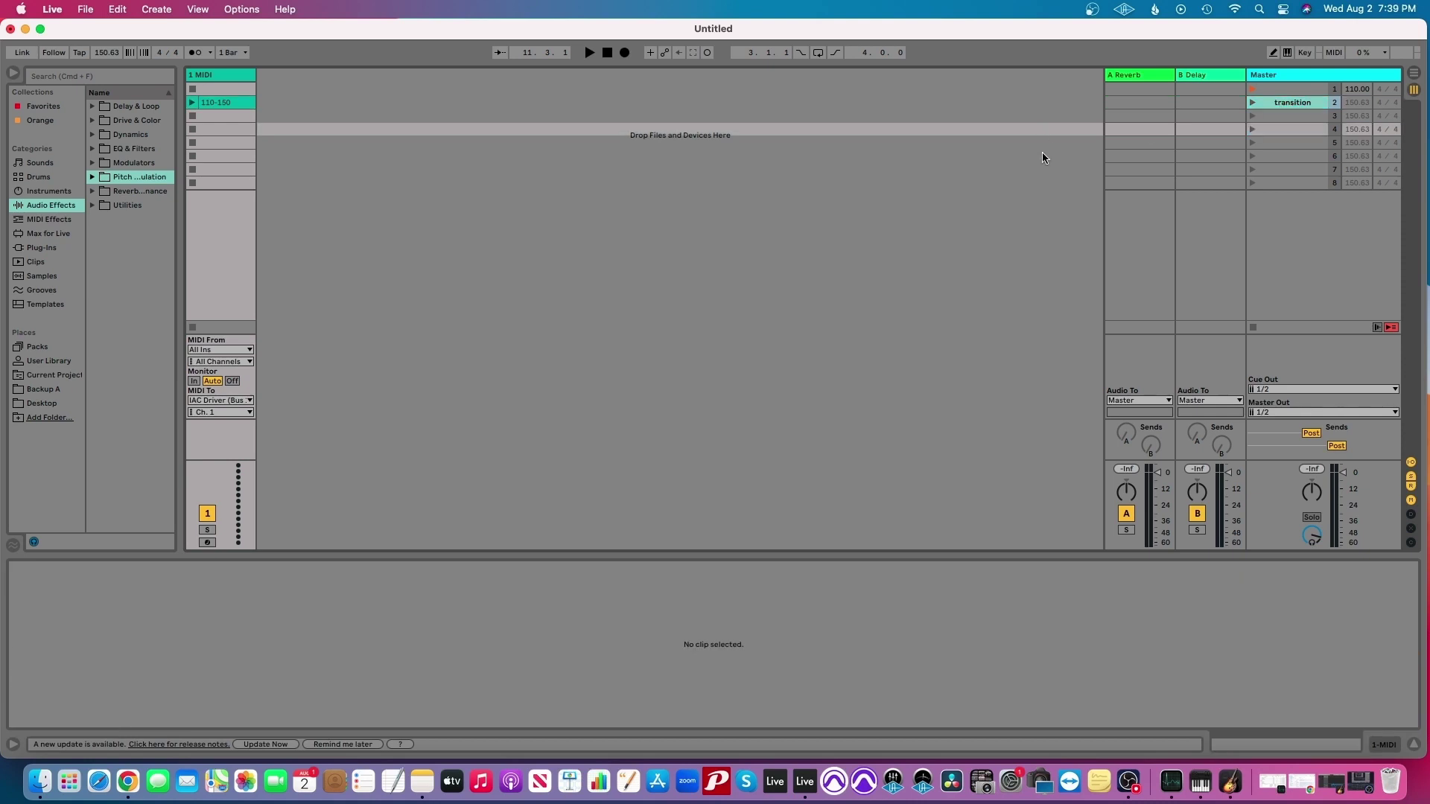
{"action": "left_click", "coordinate": [1291, 105]}
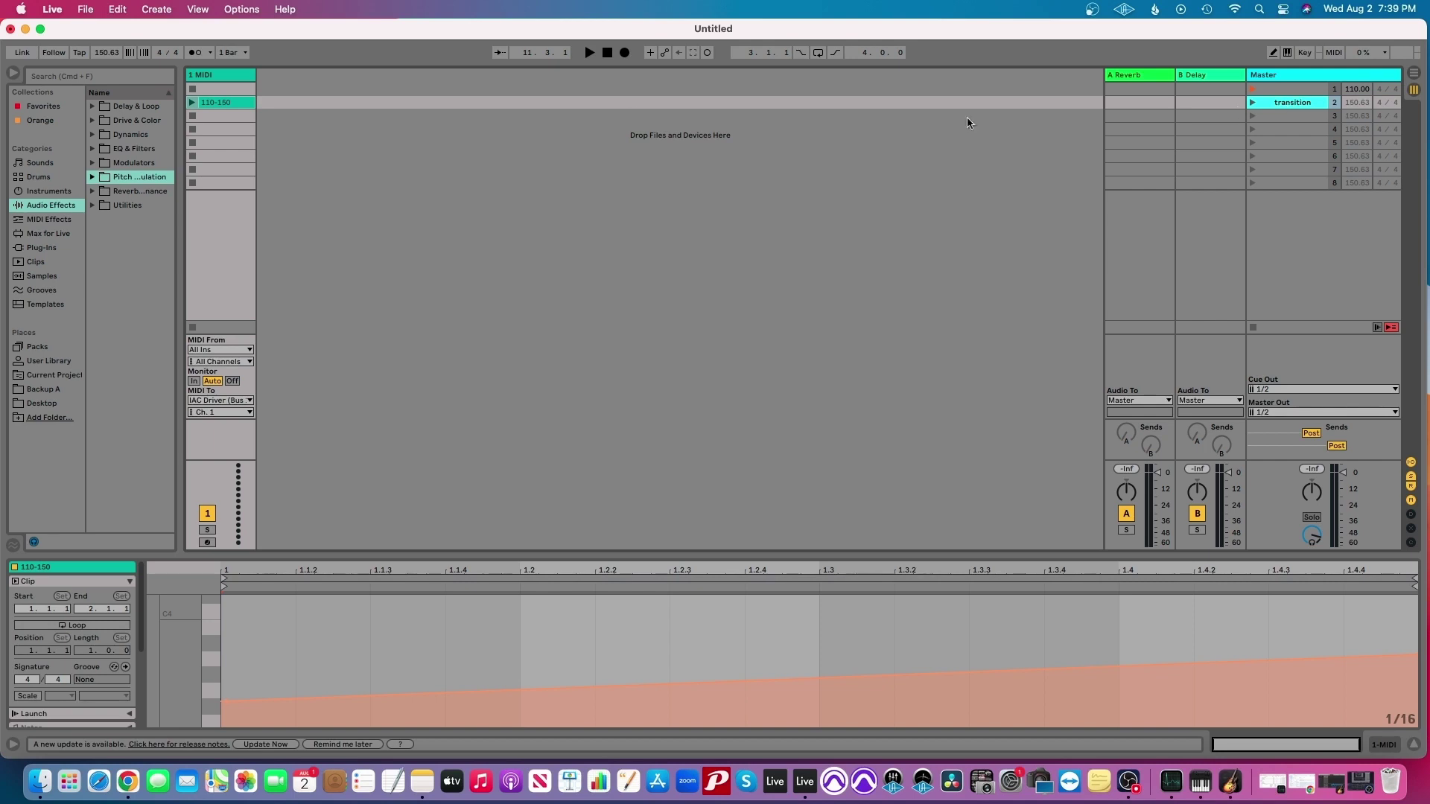
Set scene 3's tempo to 150
{"action": "left_click", "coordinate": [1297, 117]}
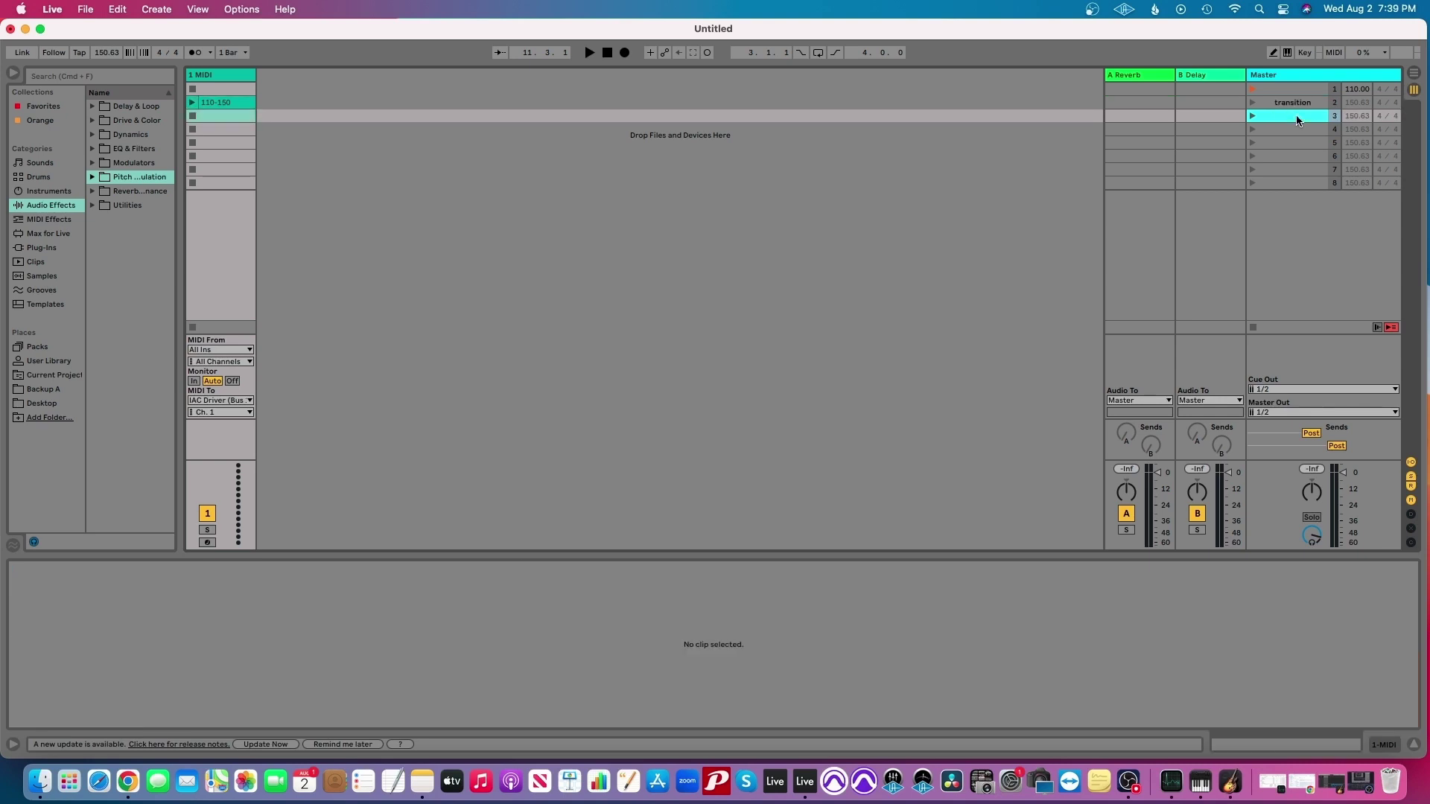
{"action": "left_click", "coordinate": [1353, 119]}
{"action": "type", "text": "150"}
{"action": "key", "text": "Return"}
{"action": "left_click", "coordinate": [982, 177]}
{"action": "left_click", "coordinate": [1288, 105]}
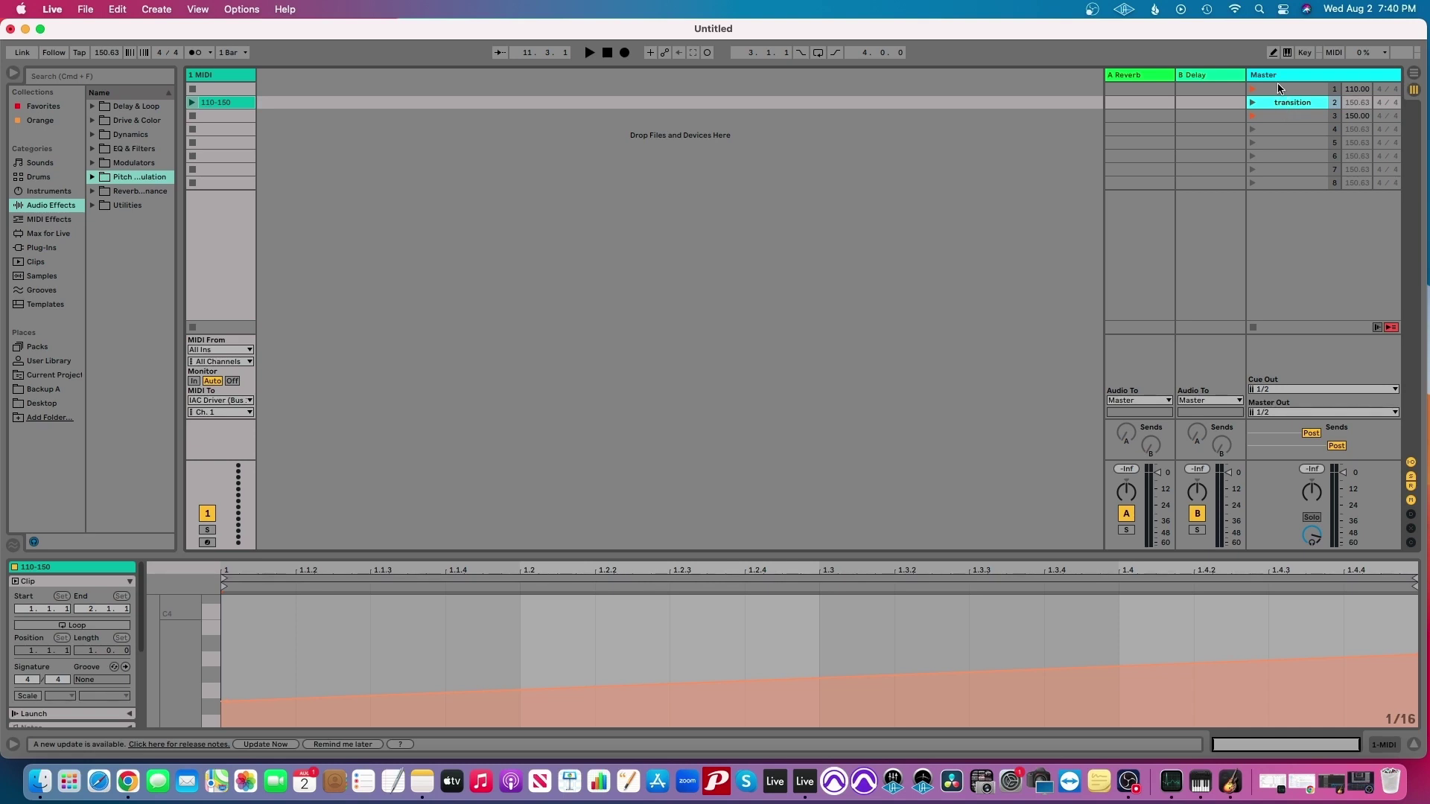
{"action": "left_click", "coordinate": [1280, 90]}
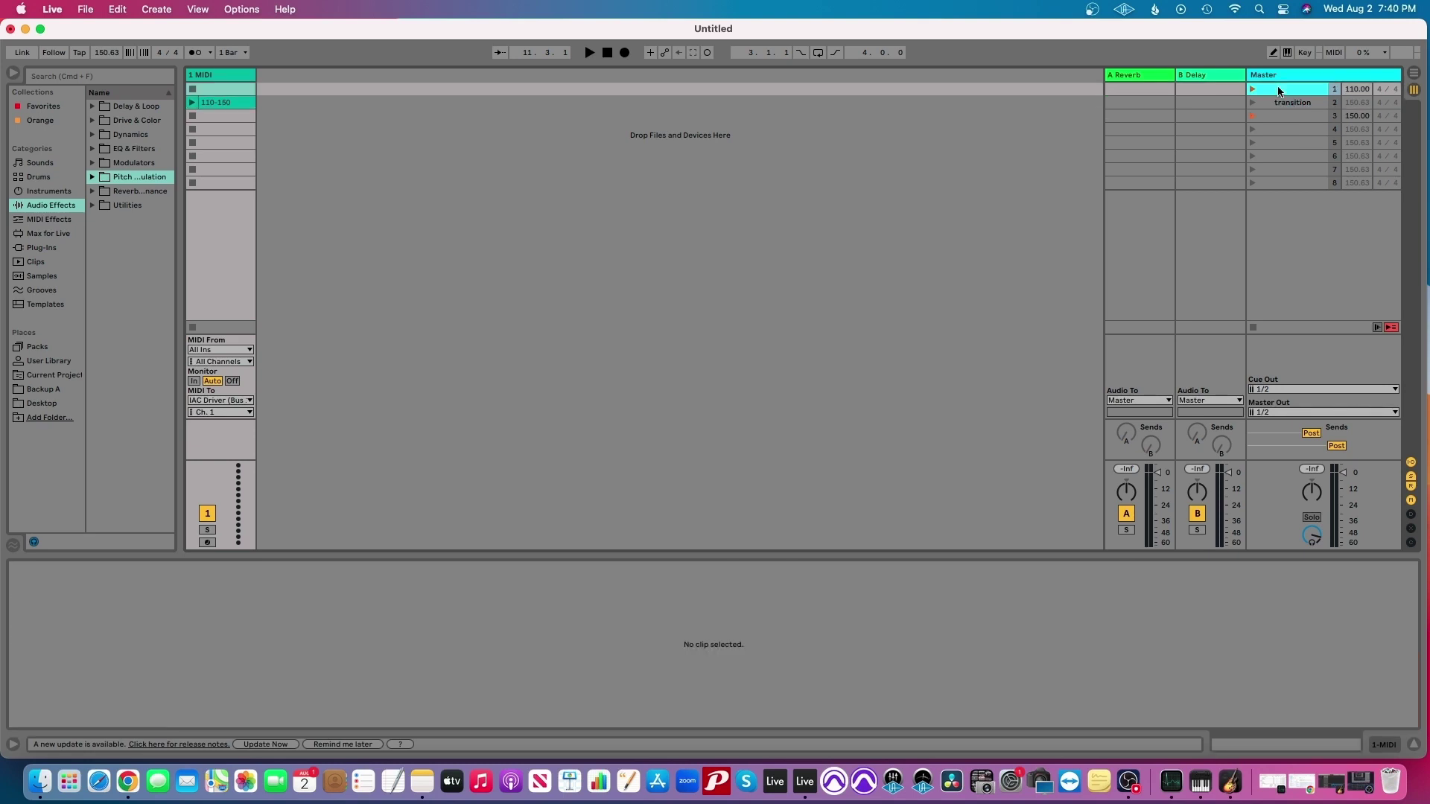
{"action": "left_click", "coordinate": [1281, 117]}
{"action": "left_click", "coordinate": [1279, 93]}
{"action": "left_click", "coordinate": [1280, 117]}
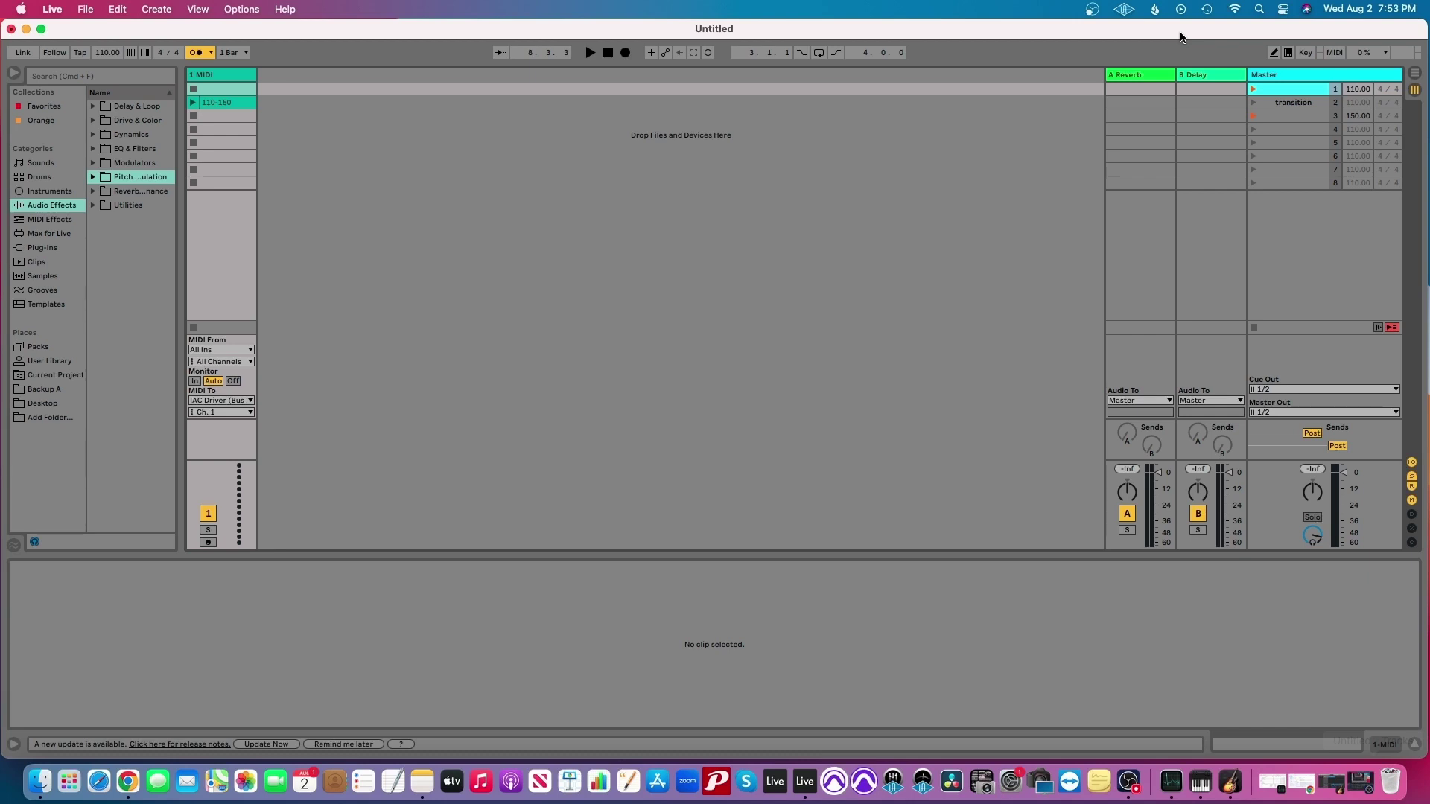
Play the set at 110 BPM, launching the transition scene and then the 150 BPM scene to test the speed-up
{"action": "left_click", "coordinate": [590, 56]}
{"action": "left_click", "coordinate": [1289, 104]}
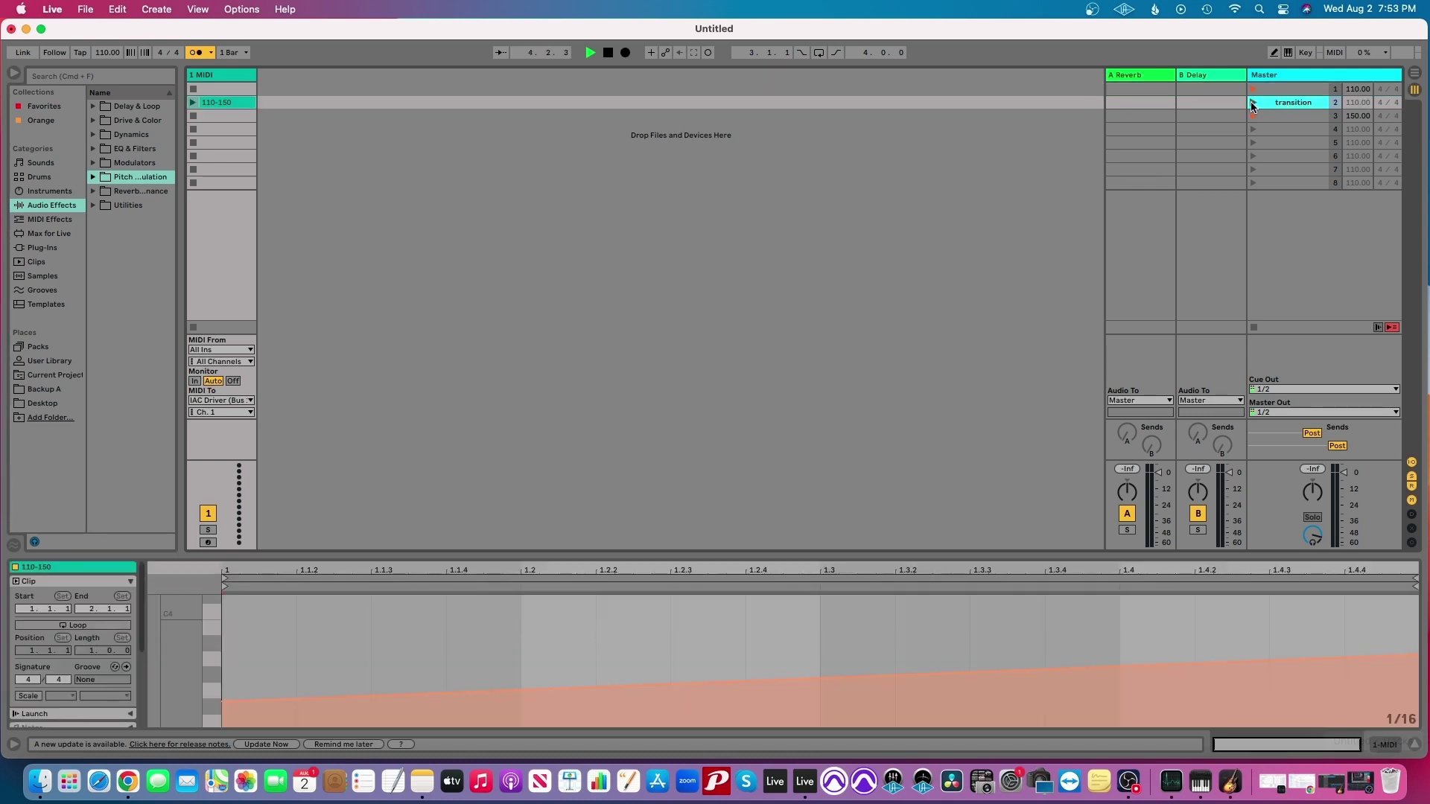
{"action": "left_click", "coordinate": [1252, 104]}
{"action": "left_click", "coordinate": [1282, 115]}
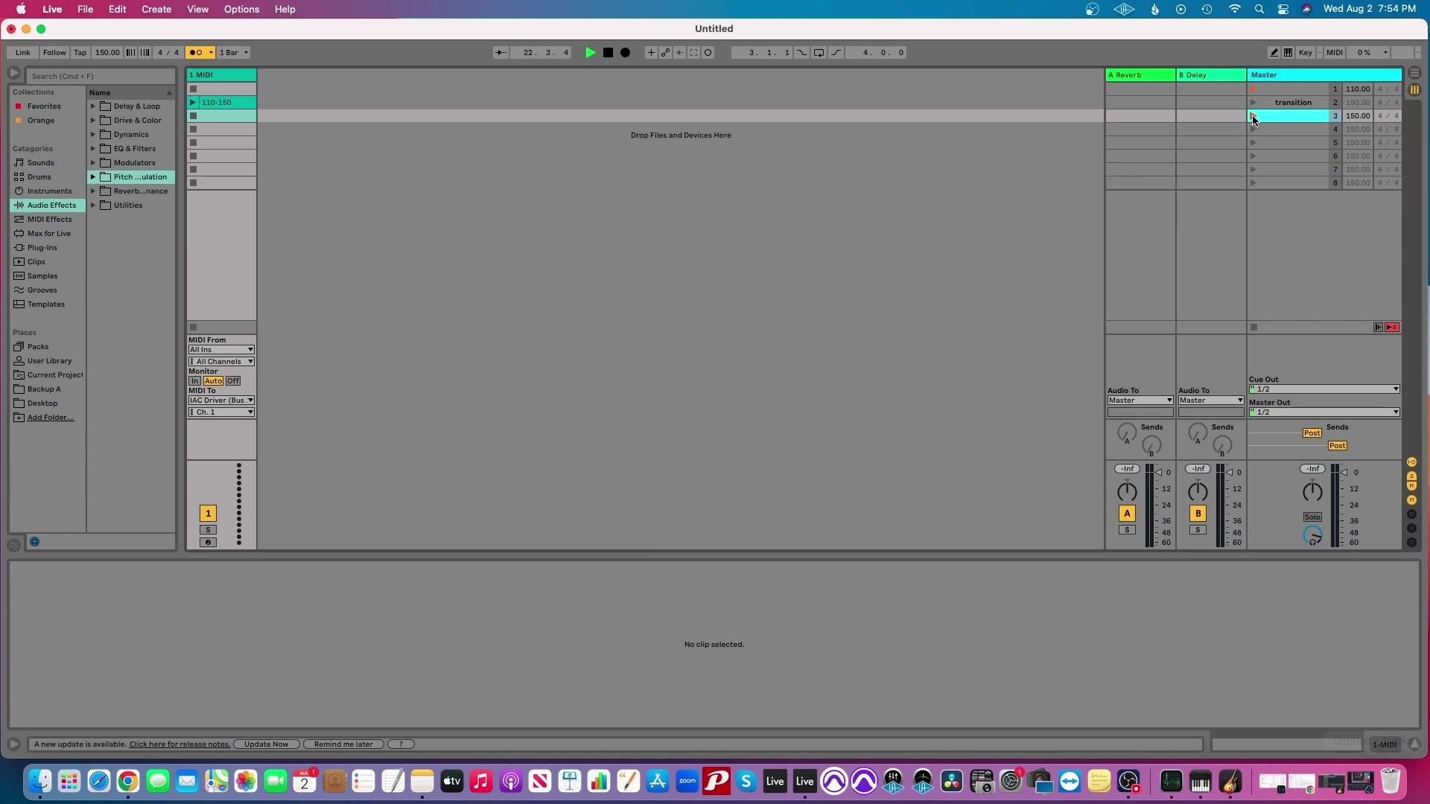
{"action": "left_click", "coordinate": [1253, 117]}
Copy the 110-150 clip into scene 4 and name that scene "transition"
{"action": "left_click", "coordinate": [234, 102]}
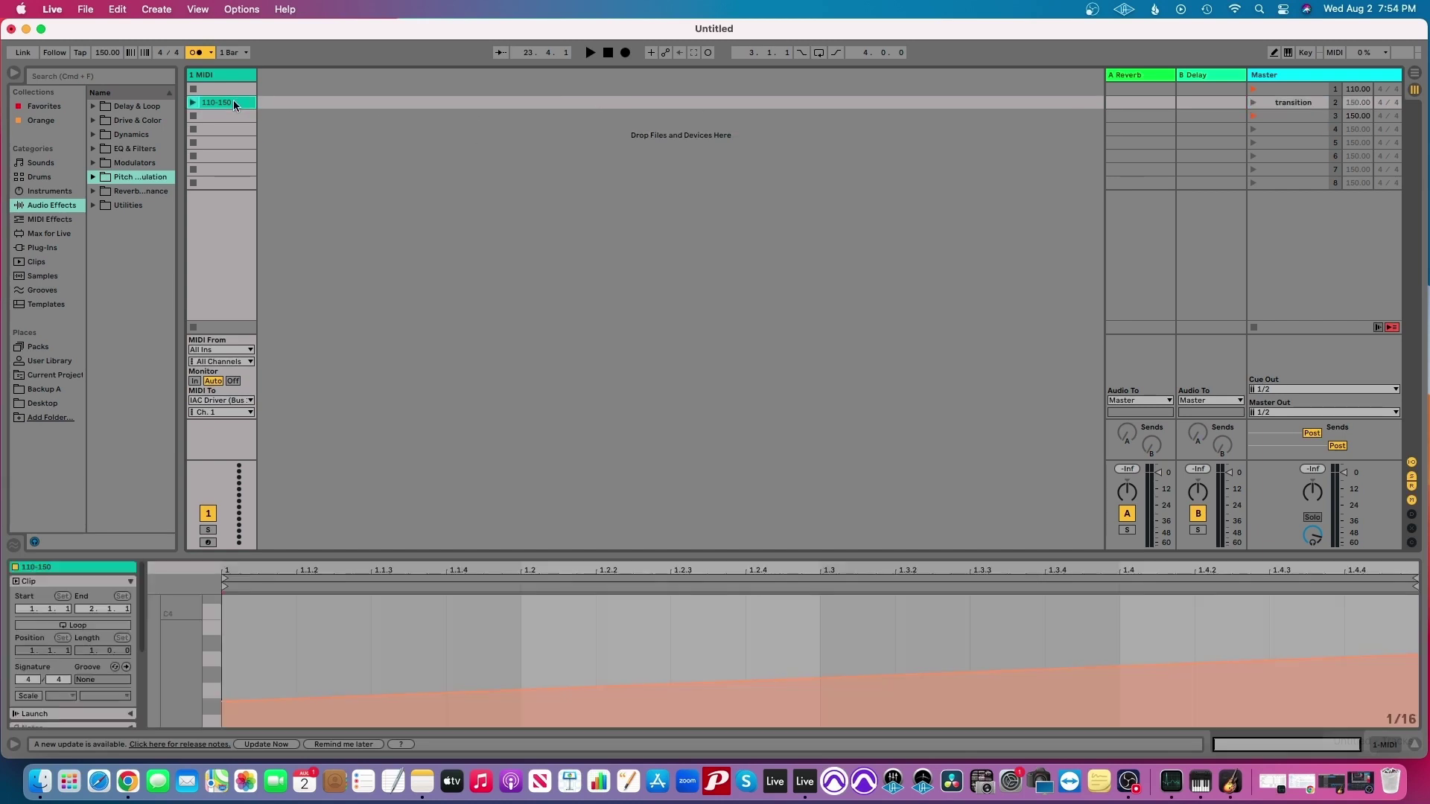
{"action": "left_click_drag", "start_coordinate": [234, 102], "coordinate": [235, 127]}
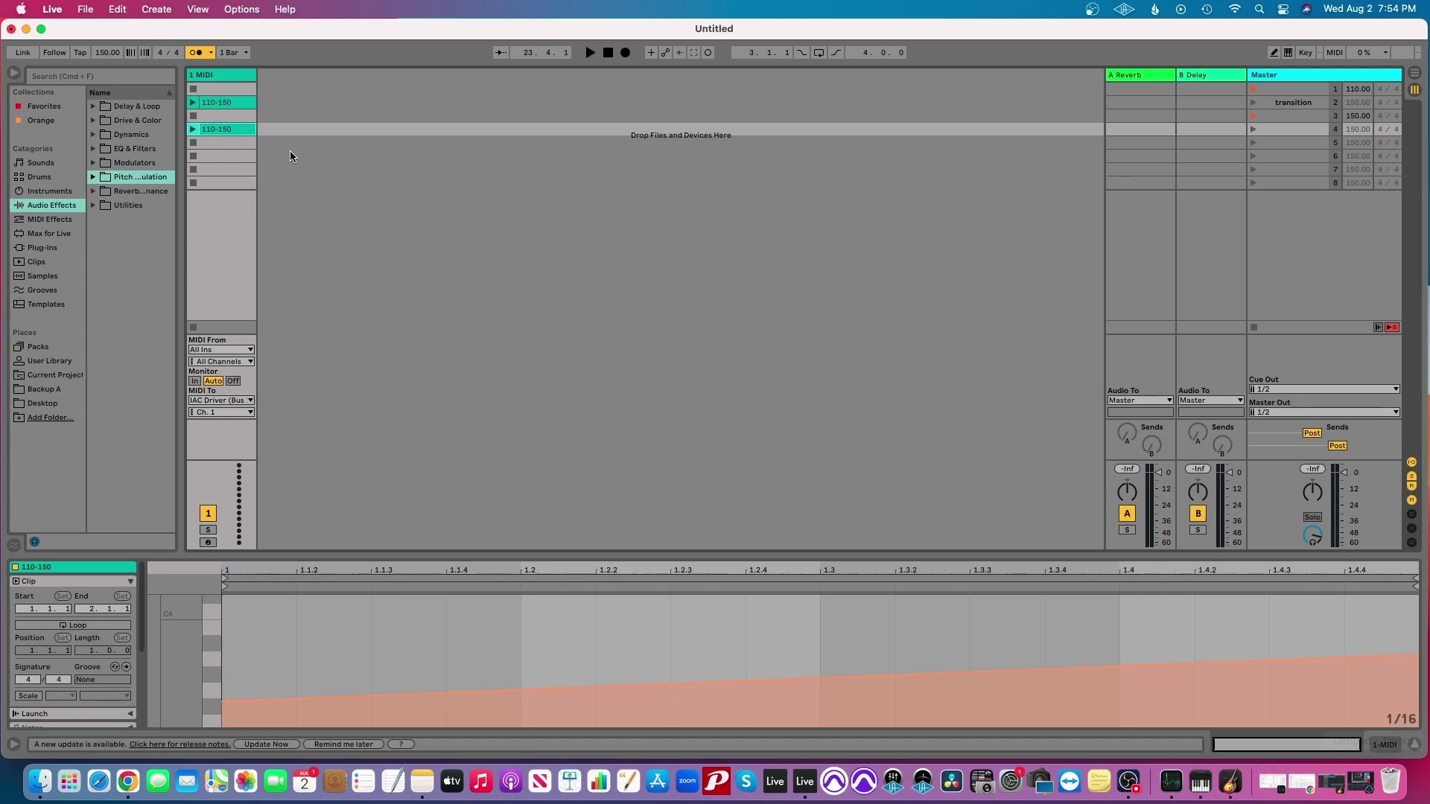
{"action": "left_click", "coordinate": [1294, 131]}
{"action": "type", "text": "transition"}
{"action": "left_click", "coordinate": [1089, 173]}
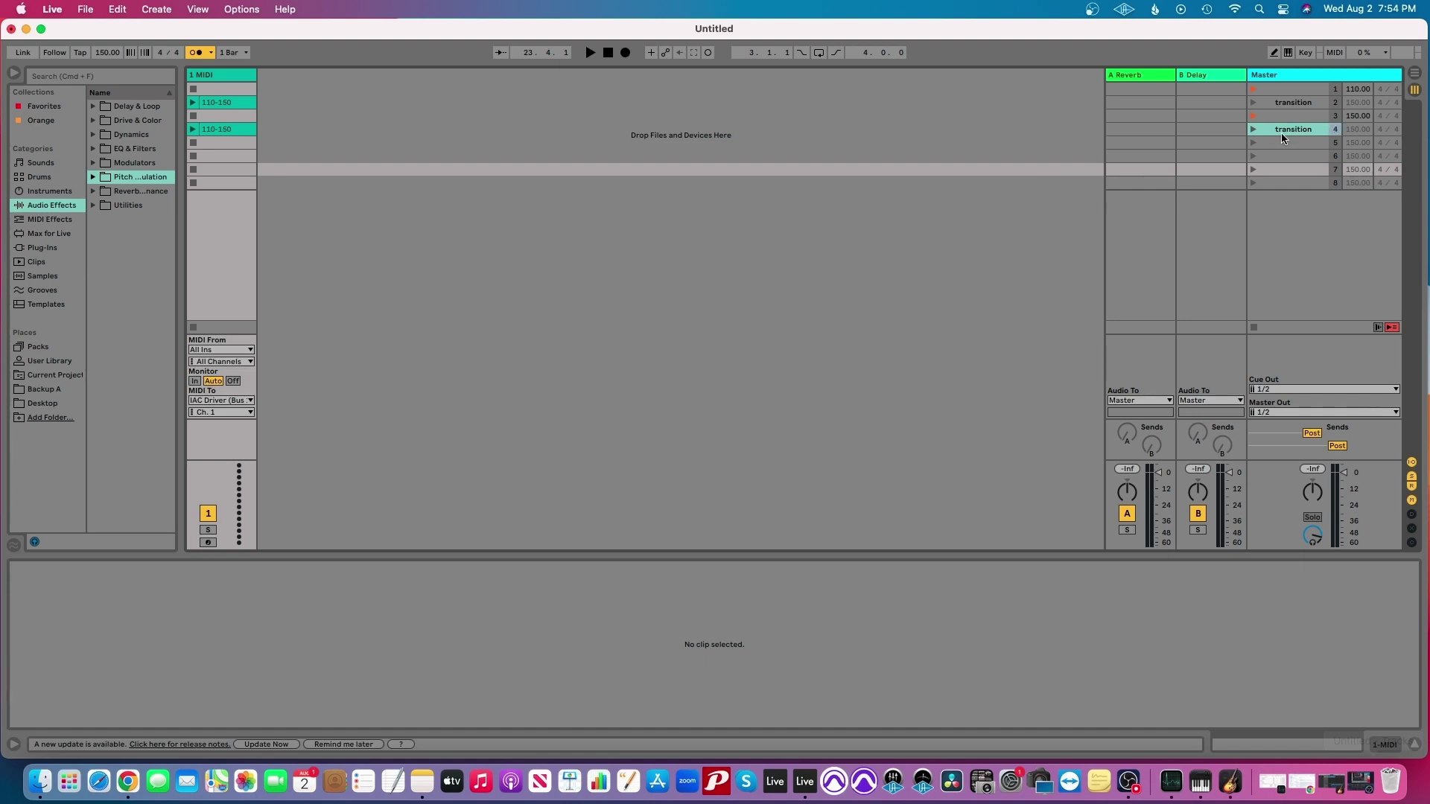
Rename the copied clip in scene 4 as 150-110
{"action": "left_click", "coordinate": [214, 130]}
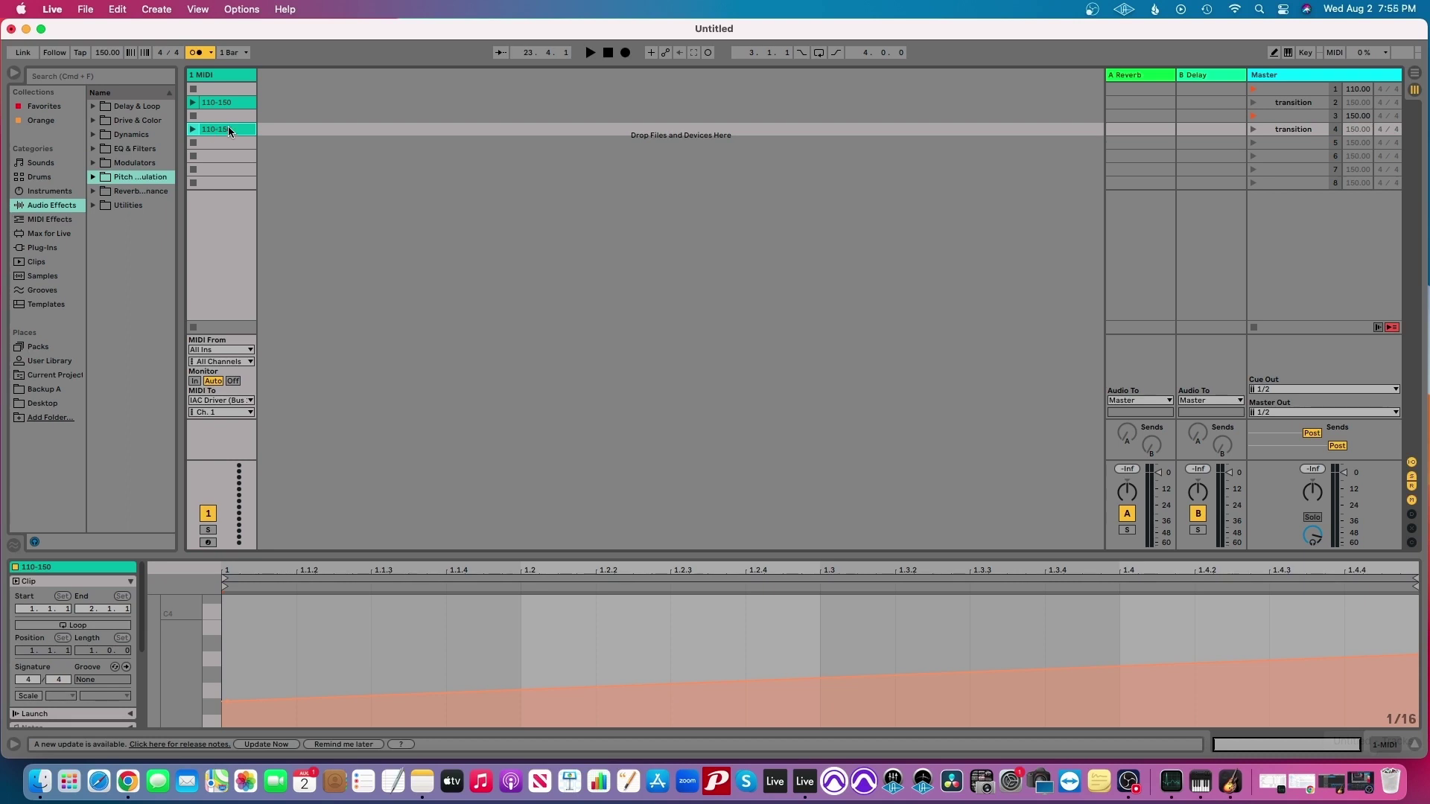
{"action": "key", "text": "super+r"}
{"action": "left_click", "coordinate": [222, 142]}
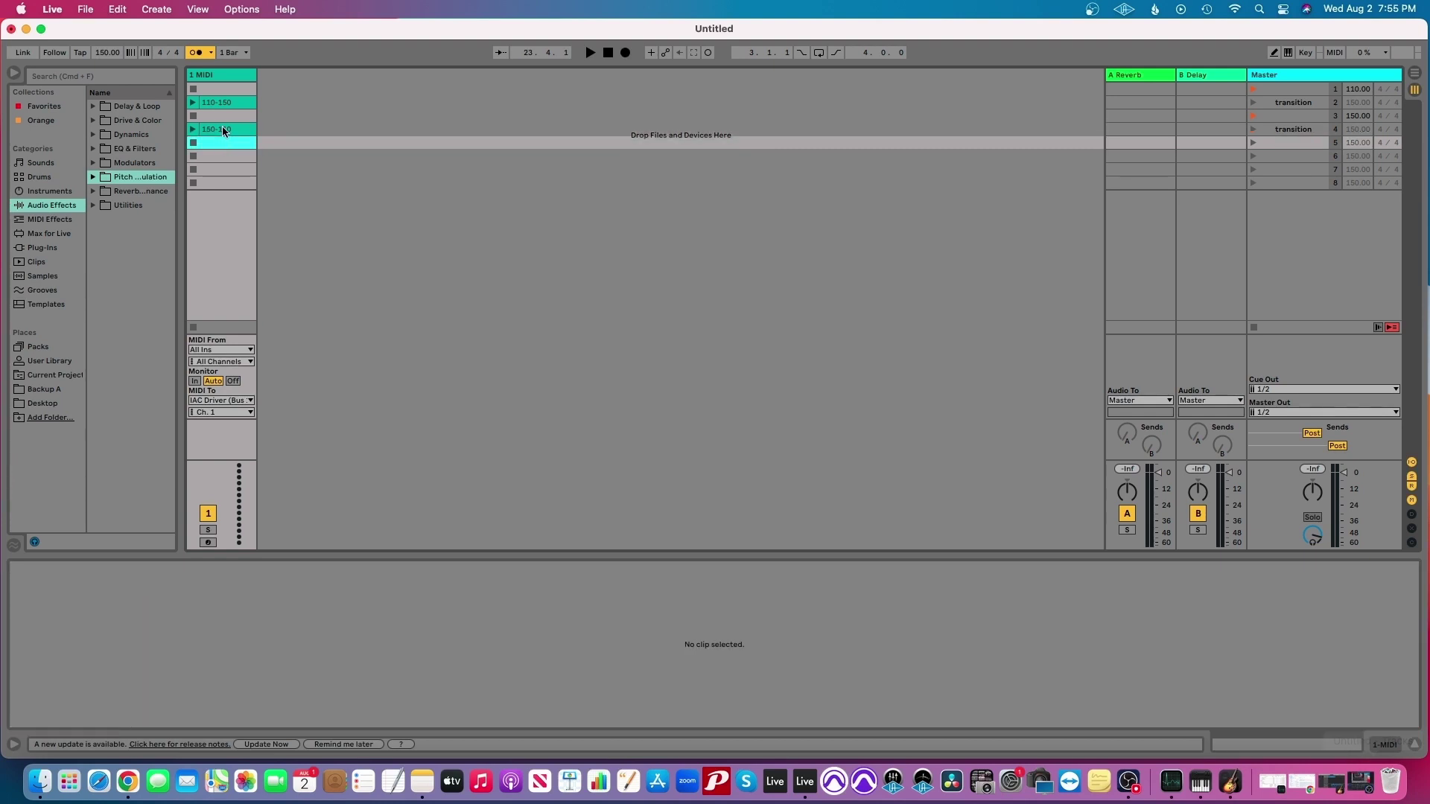
{"action": "left_click", "coordinate": [222, 128]}
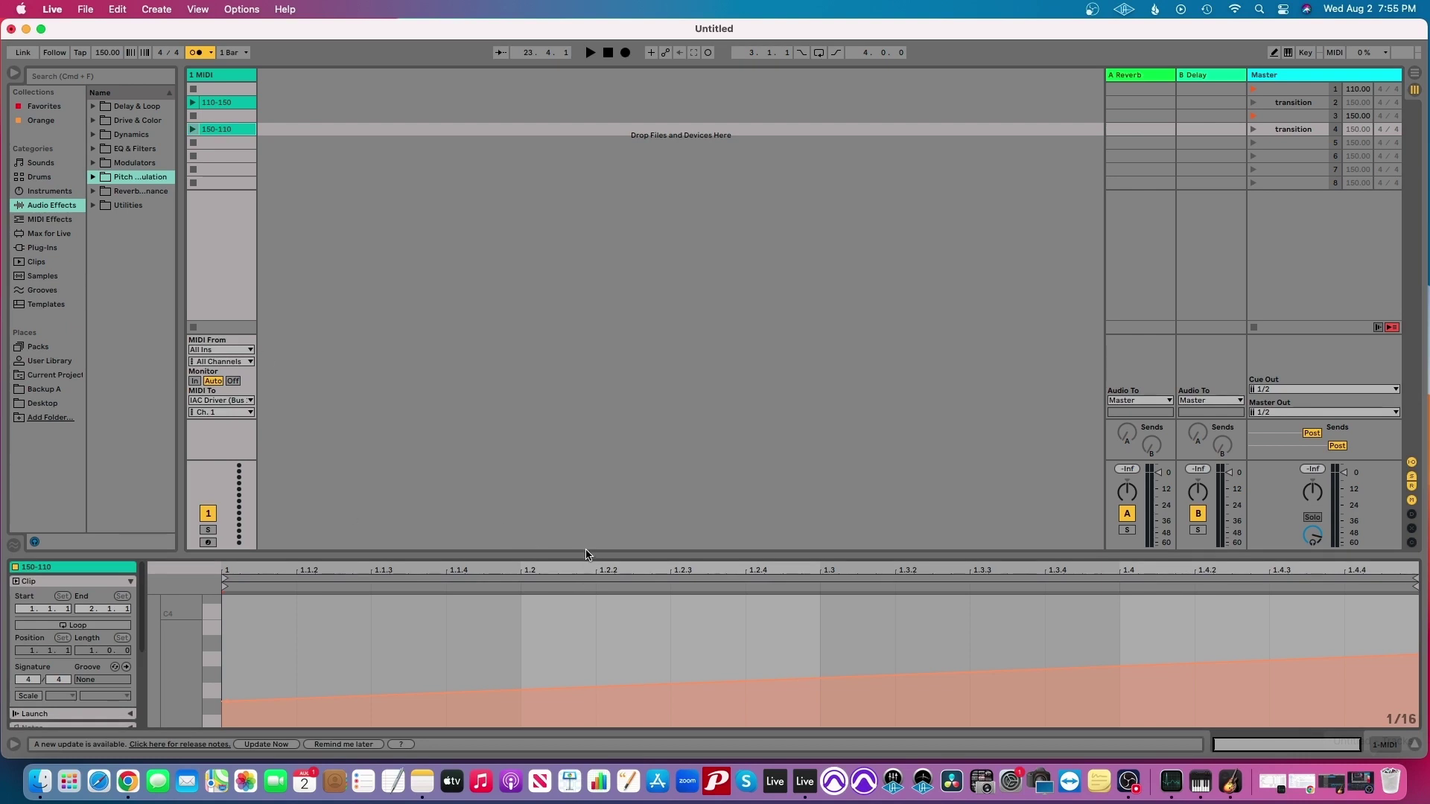
Swap the start and end levels of the 150-110 clip's CC 16 envelope so it ramps down from about 70
{"action": "left_click_drag", "start_coordinate": [586, 557], "coordinate": [581, 269]}
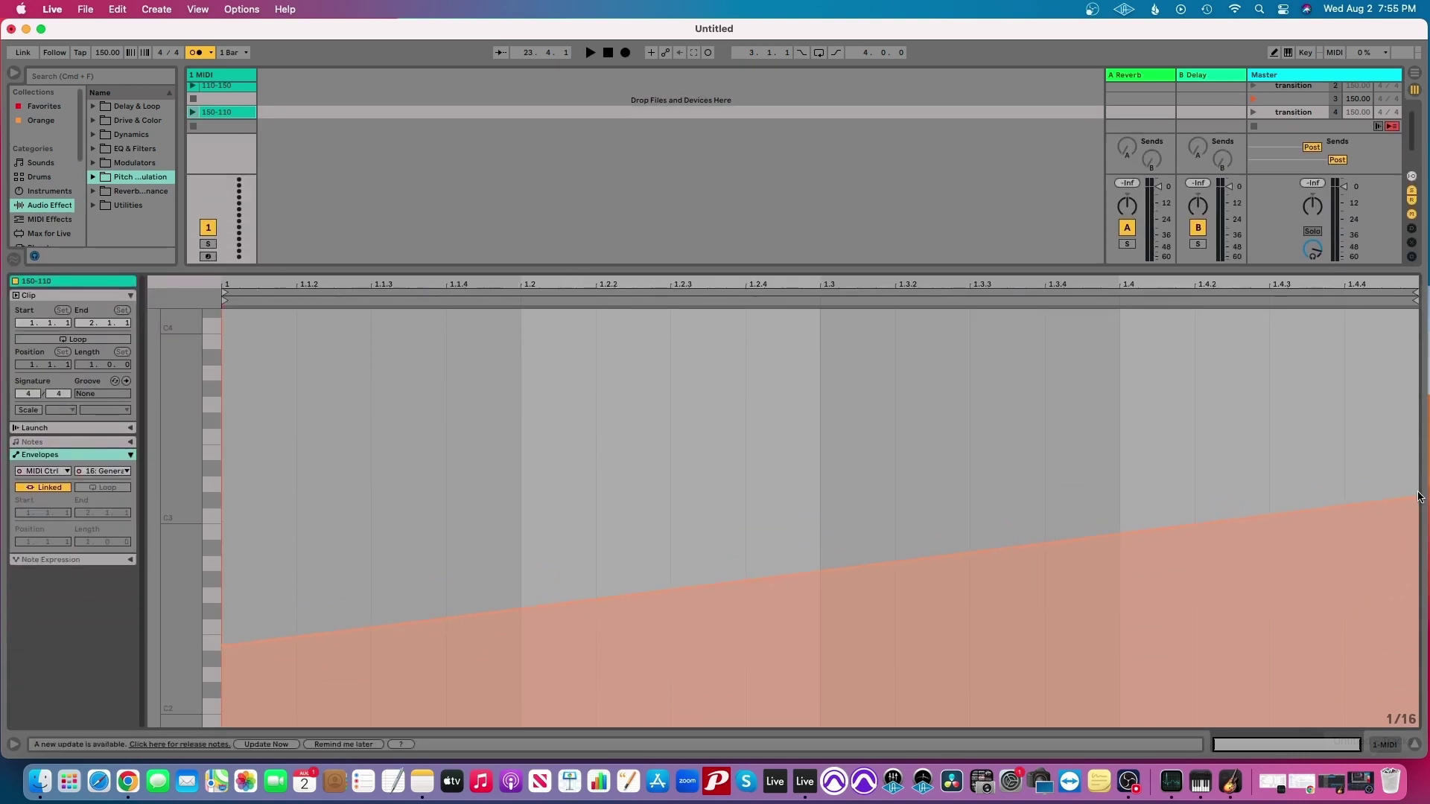
{"action": "mouse_move", "coordinate": [1419, 499]}
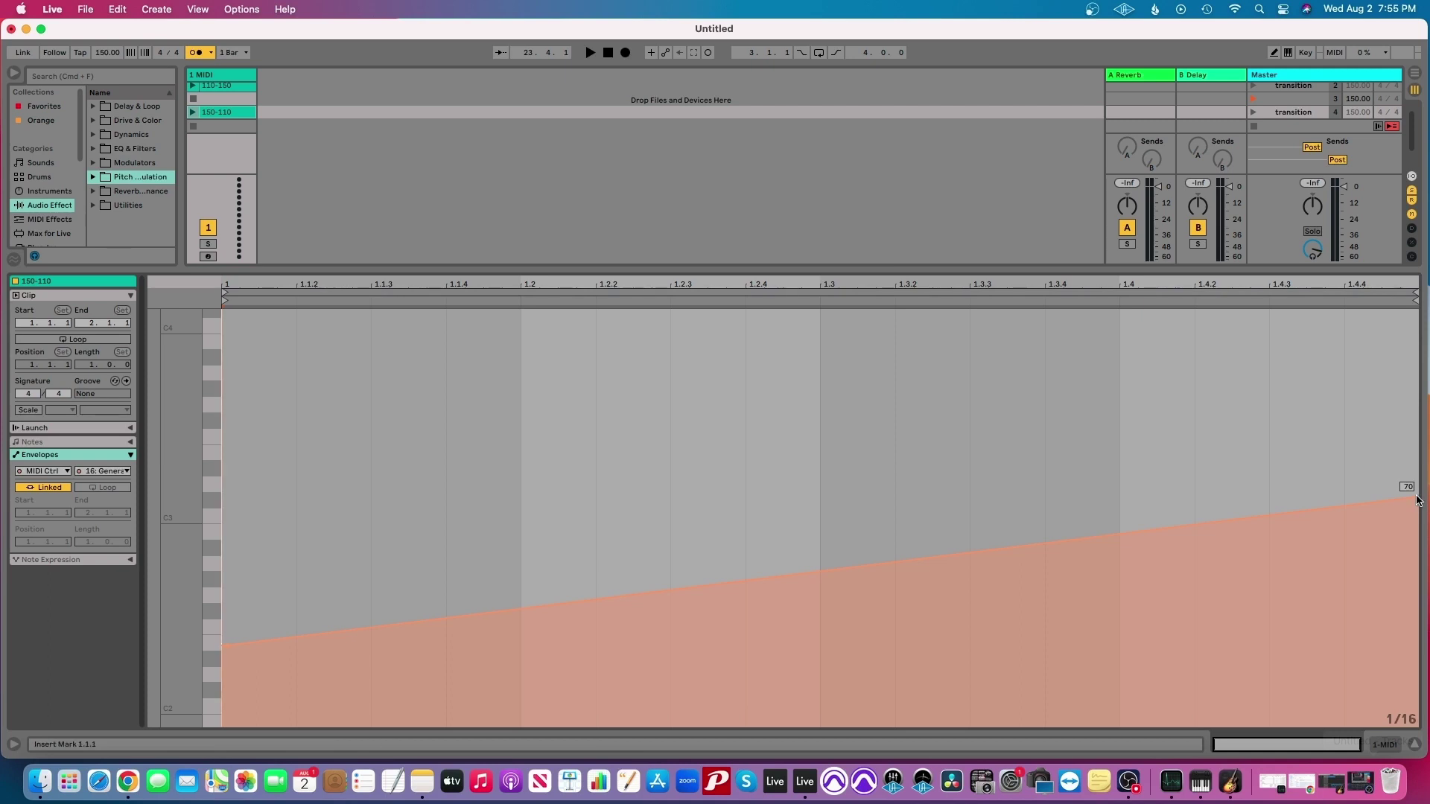
{"action": "mouse_move", "coordinate": [224, 643]}
{"action": "left_click_drag", "start_coordinate": [226, 645], "coordinate": [226, 493]}
{"action": "left_click_drag", "start_coordinate": [1416, 495], "coordinate": [1417, 645]}
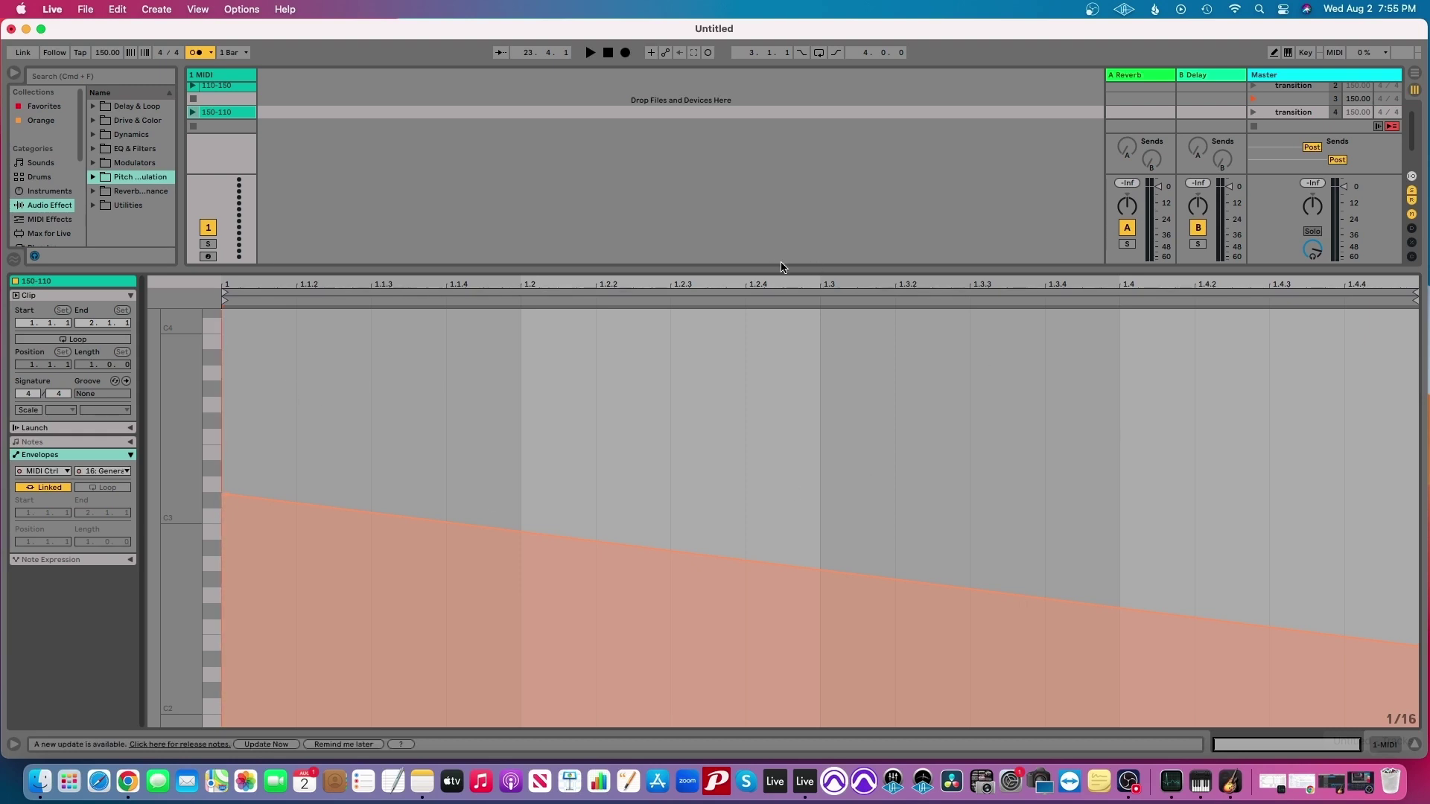
{"action": "left_click_drag", "start_coordinate": [765, 269], "coordinate": [746, 575]}
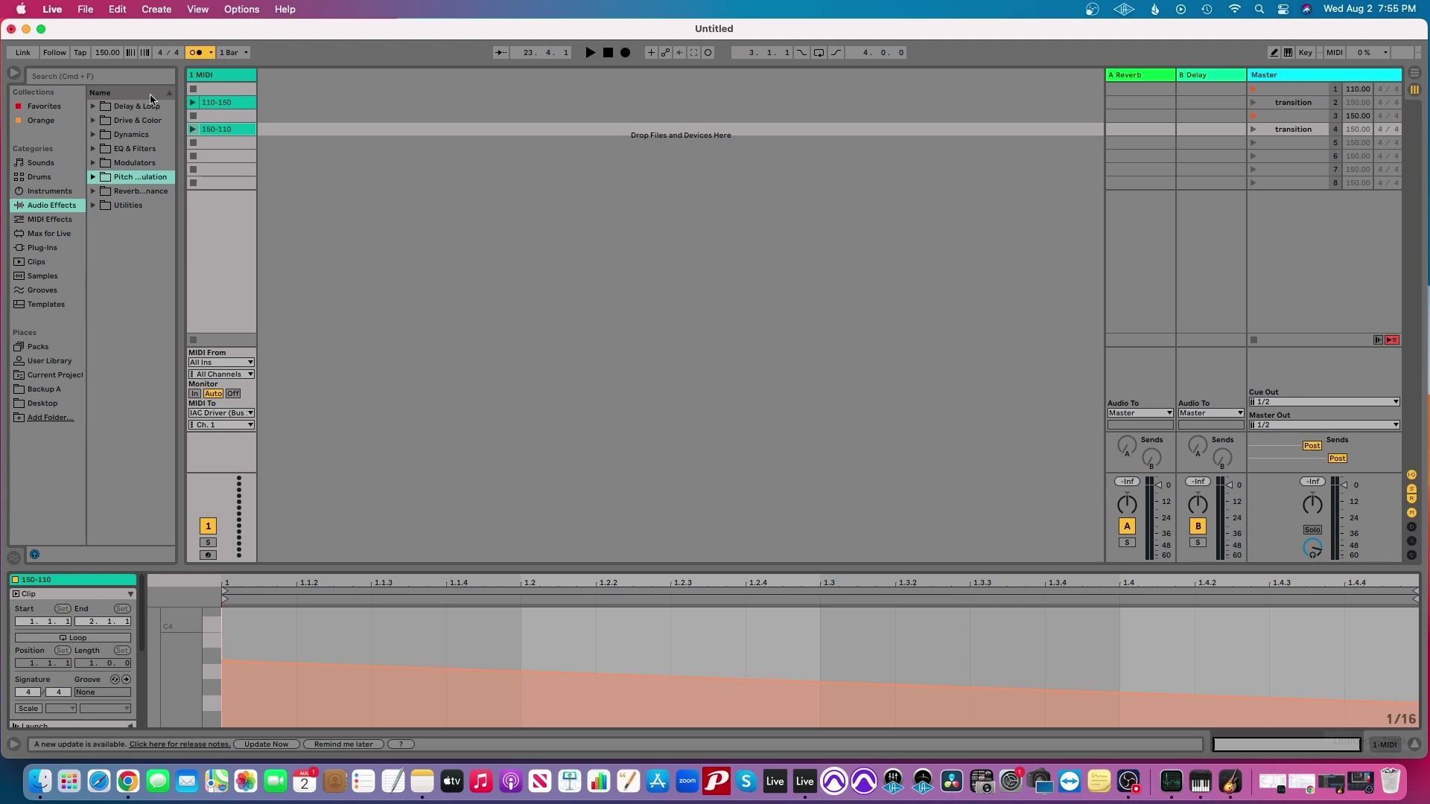
Start playback at 150 BPM, launch the scene 4 transition to test the slow-down, and stop
{"action": "left_click", "coordinate": [591, 53]}
{"action": "left_click", "coordinate": [1281, 128]}
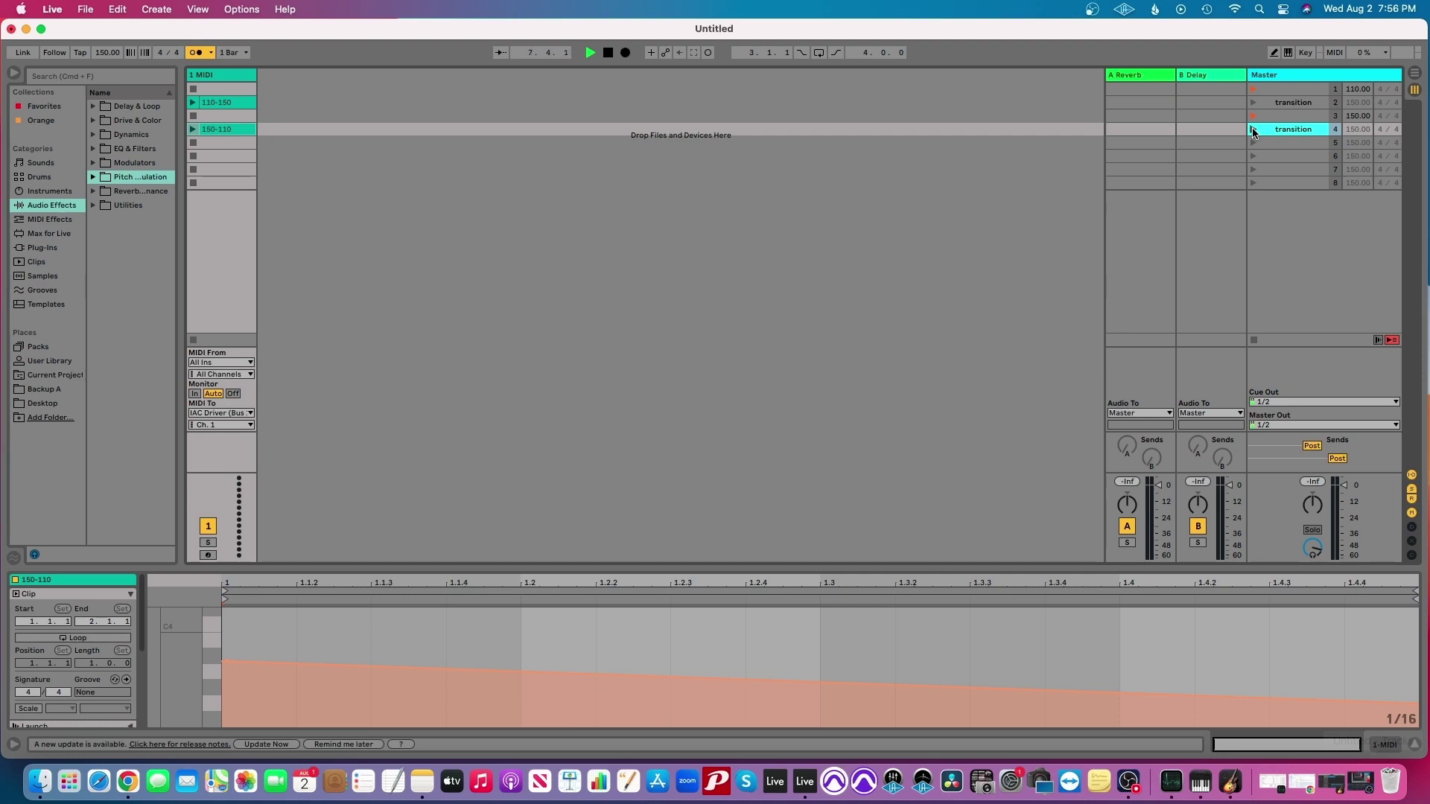
{"action": "left_click", "coordinate": [1254, 130]}
{"action": "key", "text": "space"}
Set scene 5's tempo to 110
{"action": "left_click", "coordinate": [1304, 142]}
{"action": "left_click", "coordinate": [1357, 142]}
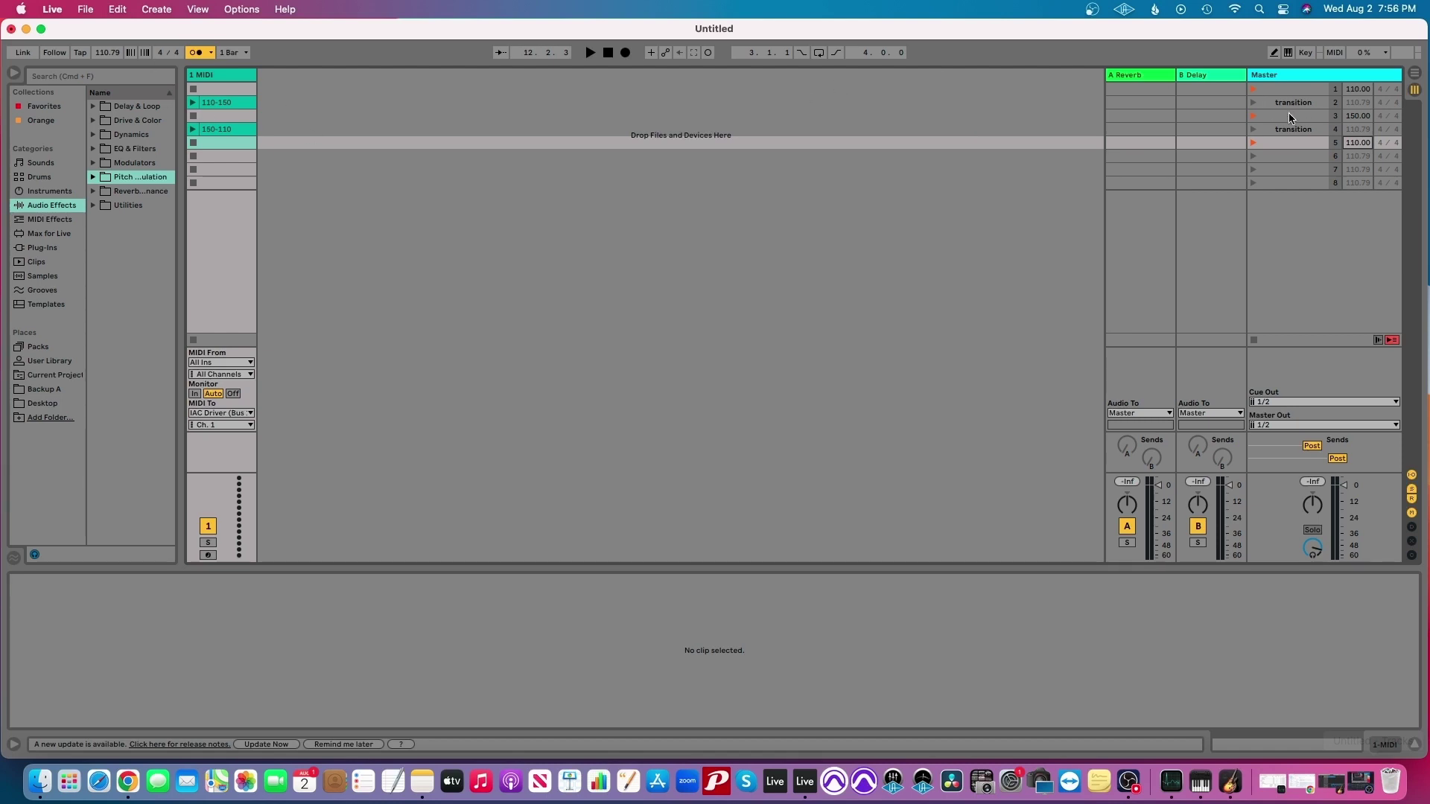
Return to the 150 BPM scene, play through the scene 4 transition into scene 5, and stop playback
{"action": "left_click", "coordinate": [1254, 116]}
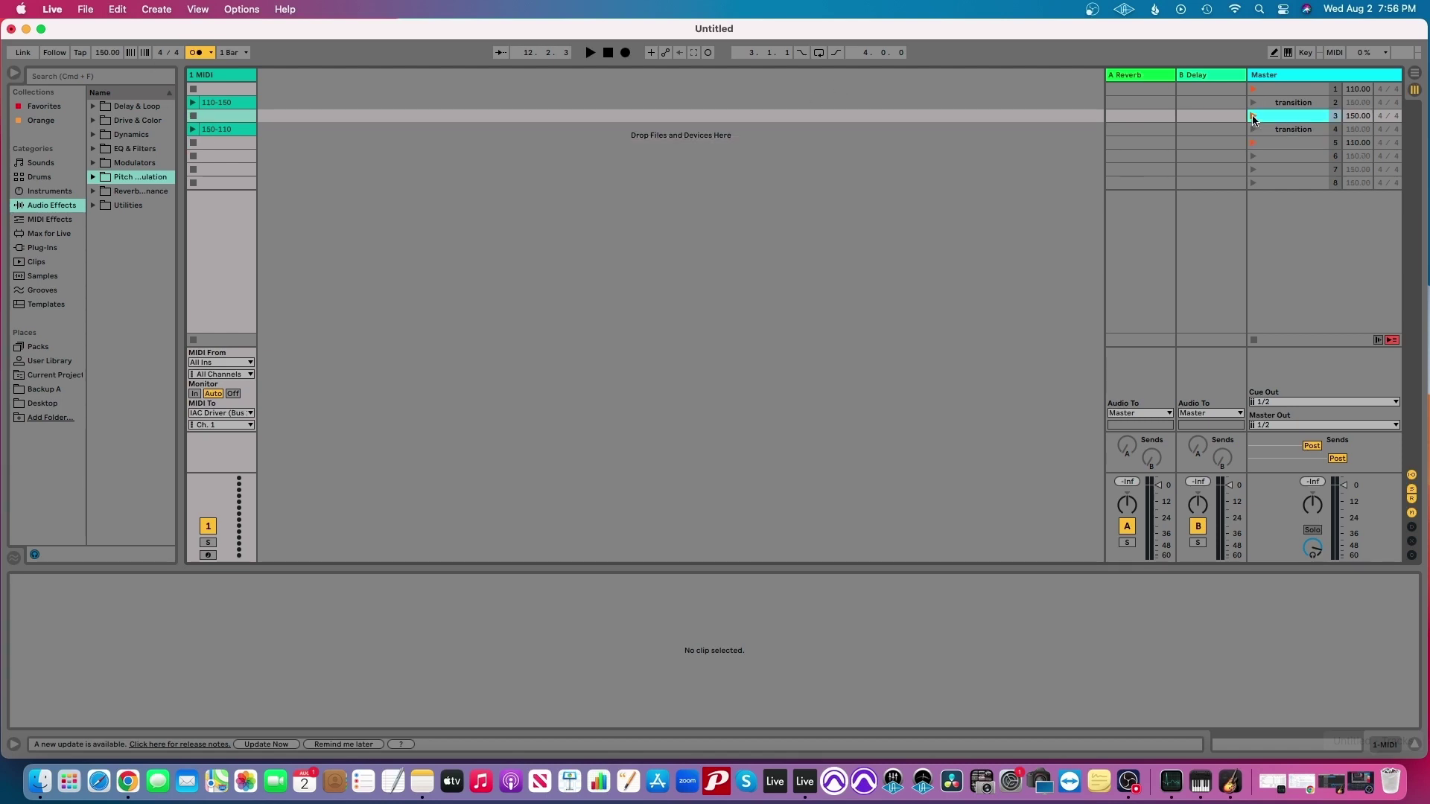
{"action": "left_click", "coordinate": [590, 54]}
{"action": "left_click", "coordinate": [1253, 129]}
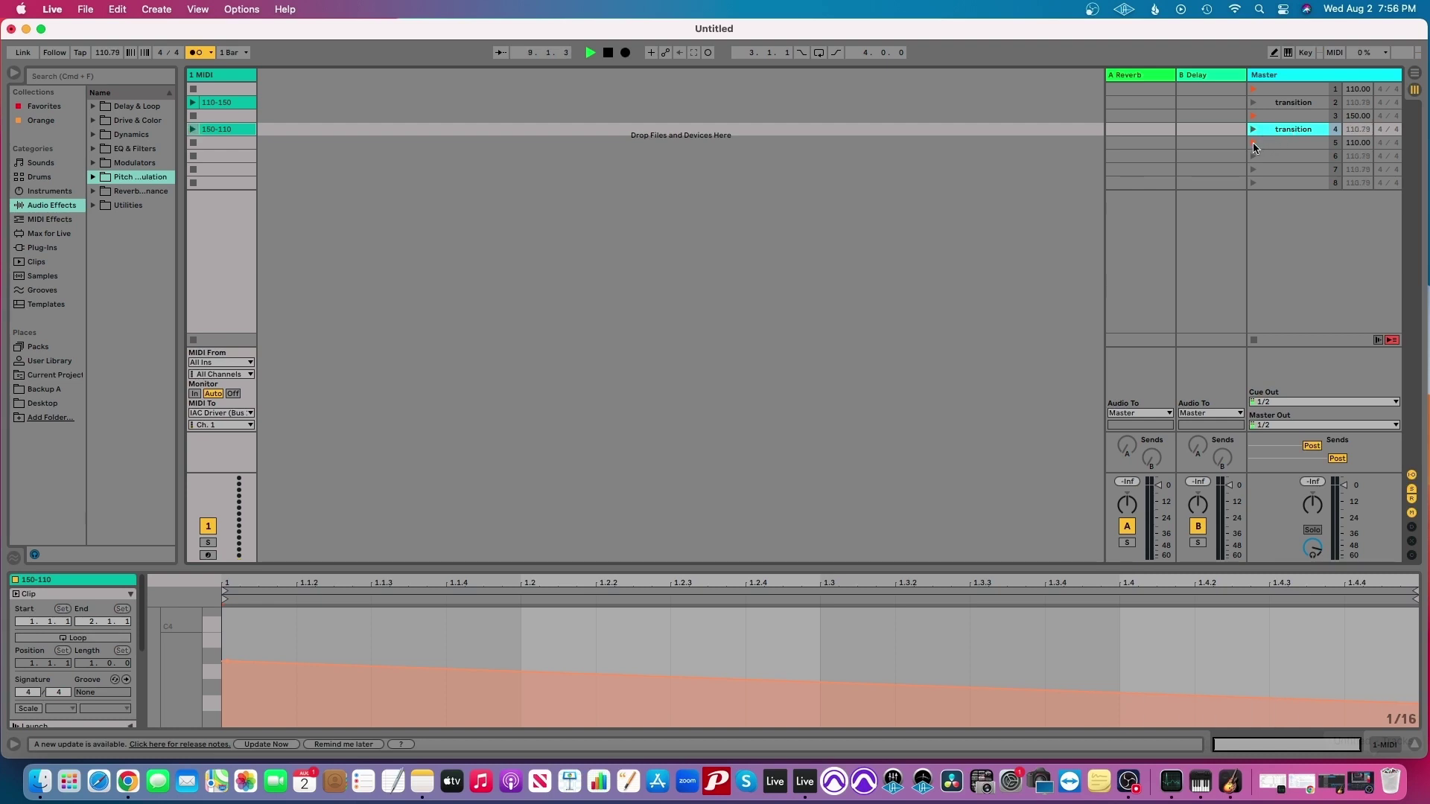
{"action": "left_click", "coordinate": [1254, 145]}
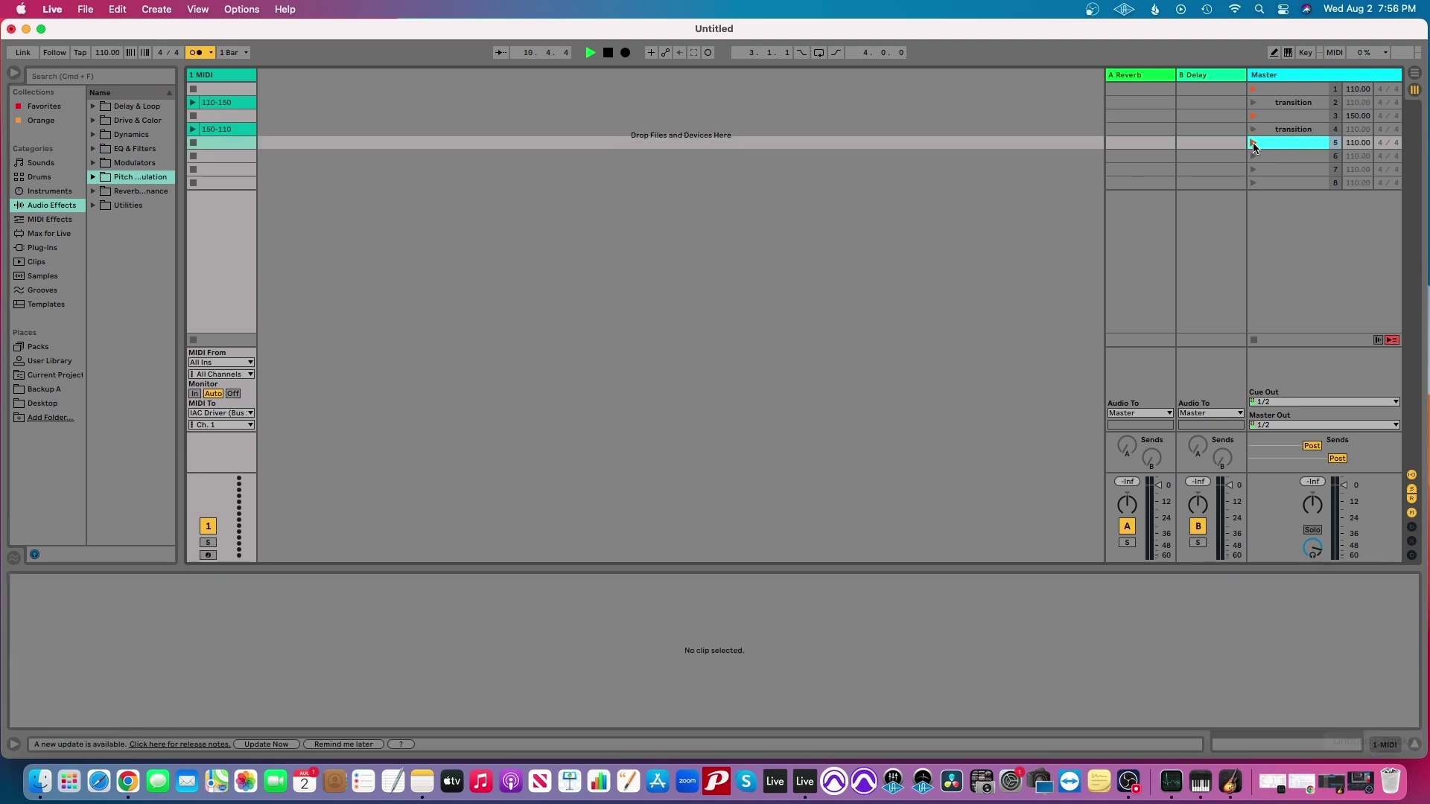
{"action": "key", "text": "space"}
Play through scenes 1 to 5 in order, checking the tempo rise and fall across both transitions, and stop playback
{"action": "left_click", "coordinate": [1275, 93]}
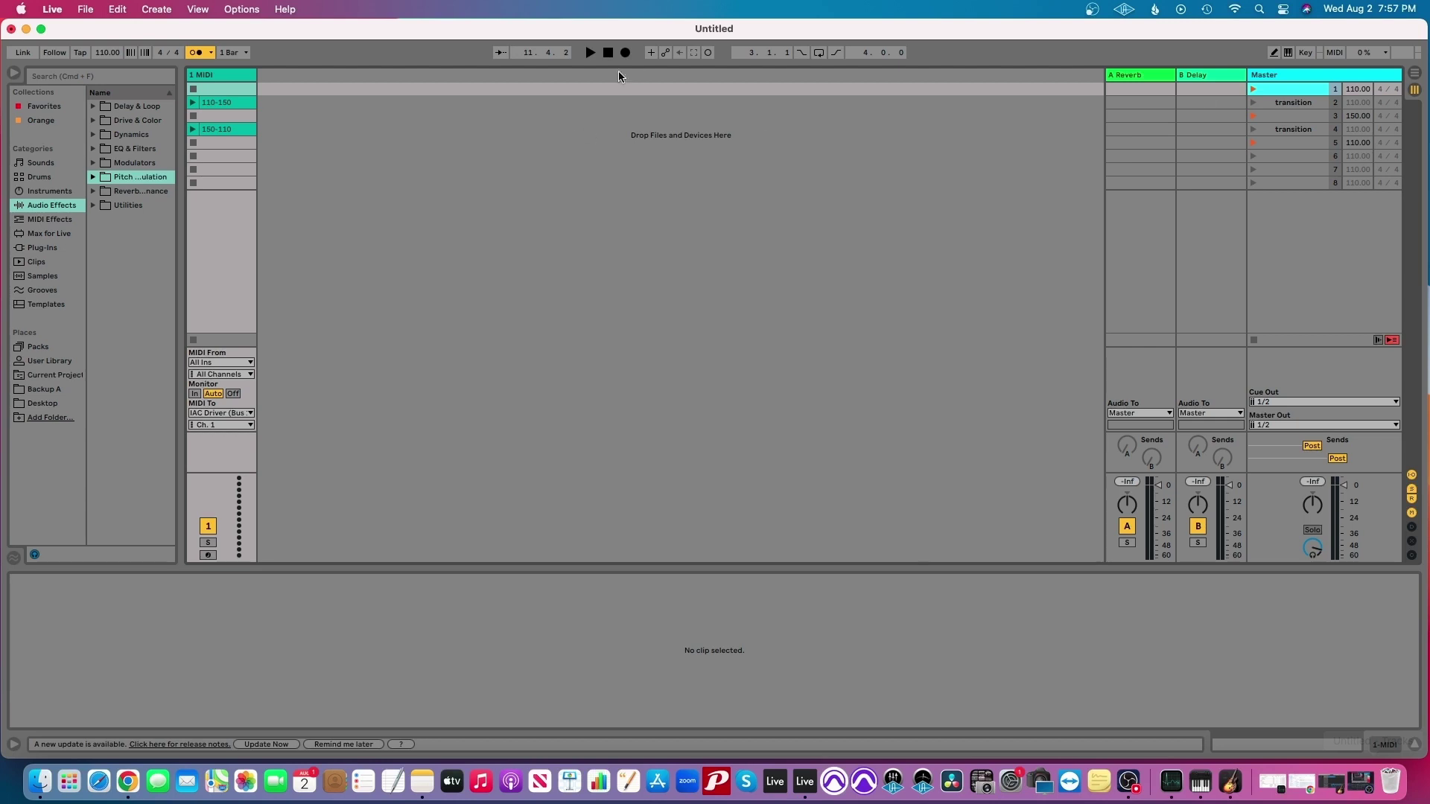
{"action": "left_click", "coordinate": [590, 53]}
{"action": "left_click", "coordinate": [1253, 102]}
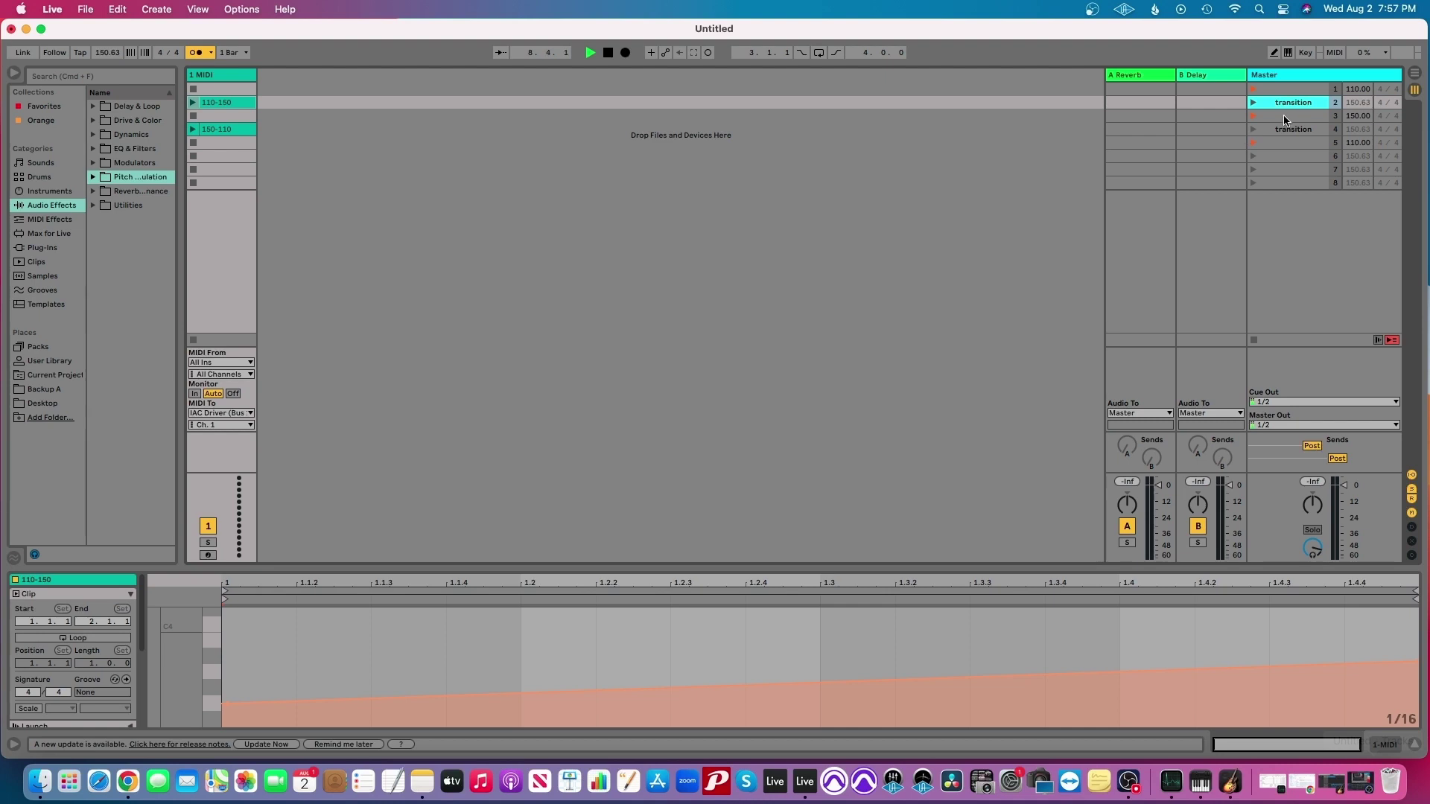
{"action": "left_click", "coordinate": [1253, 116]}
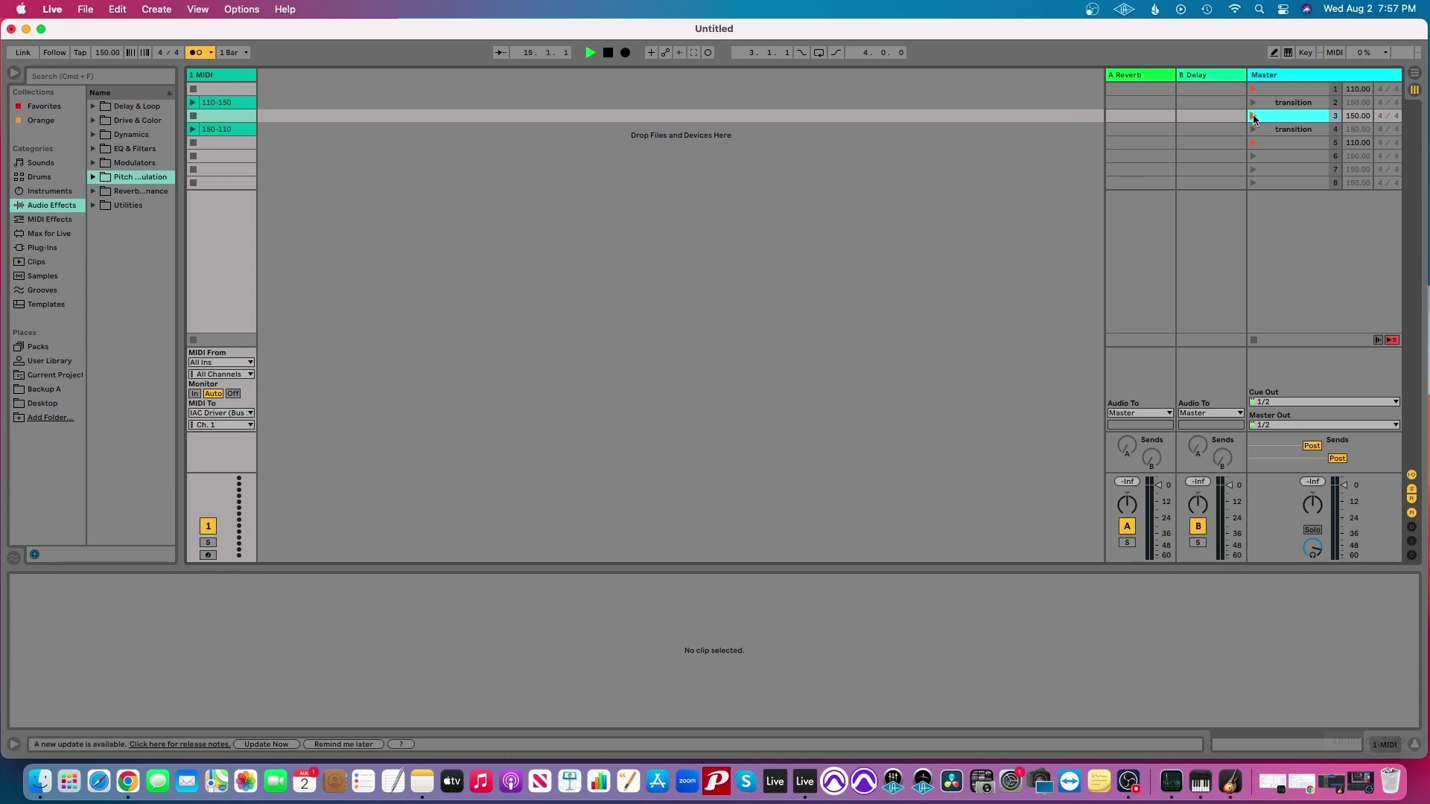
{"action": "left_click", "coordinate": [1253, 116]}
{"action": "left_click", "coordinate": [1290, 131]}
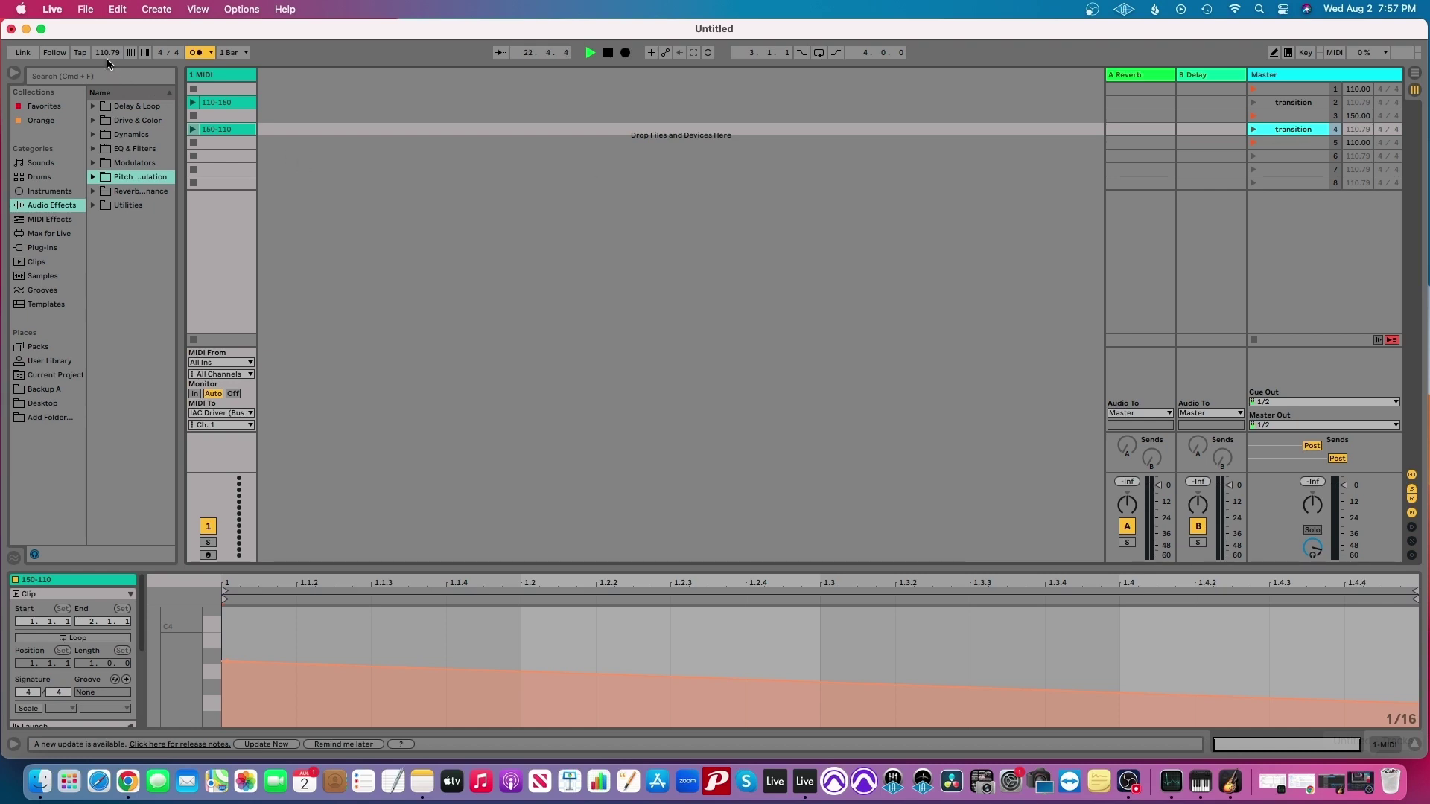
{"action": "left_click", "coordinate": [1275, 142]}
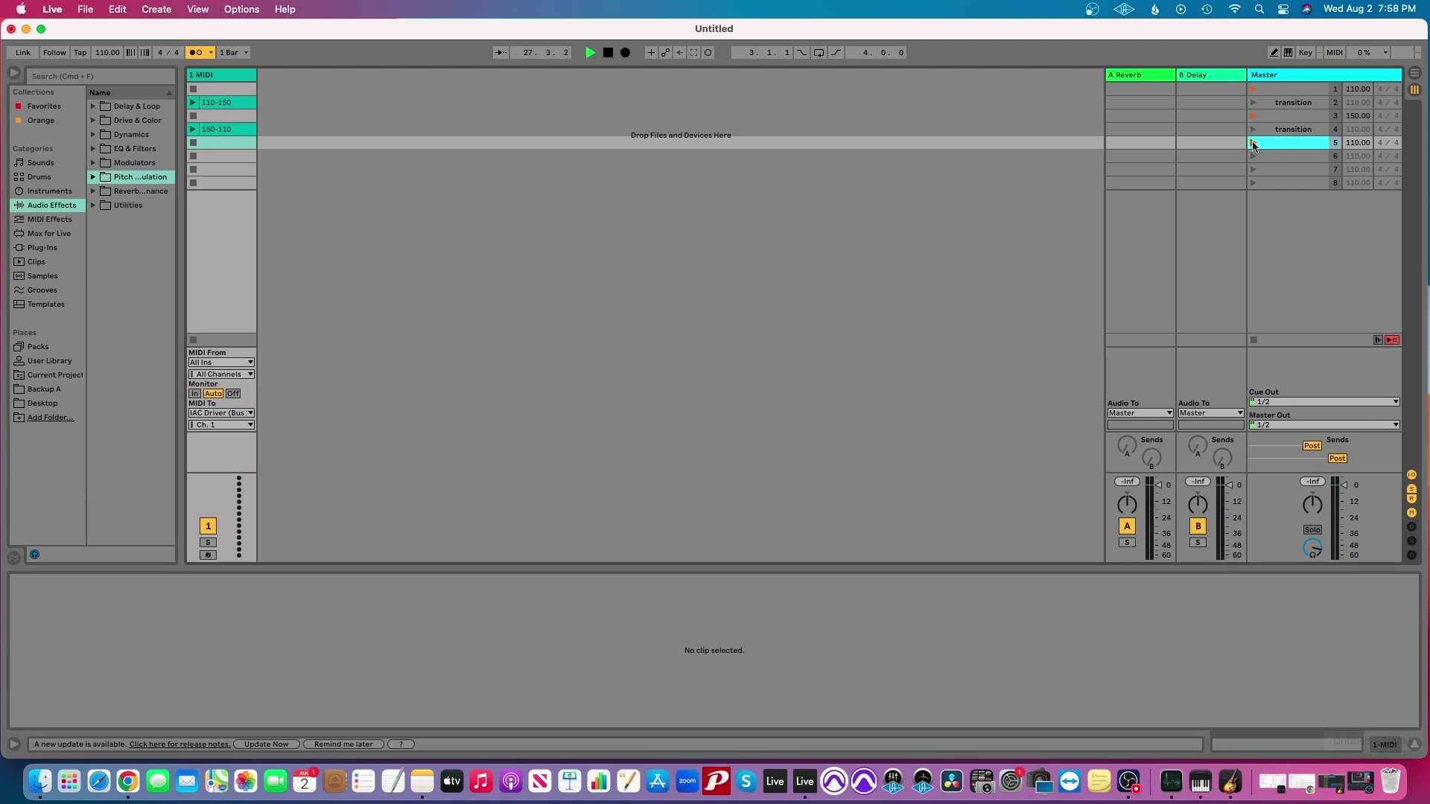
{"action": "key", "text": "space"}
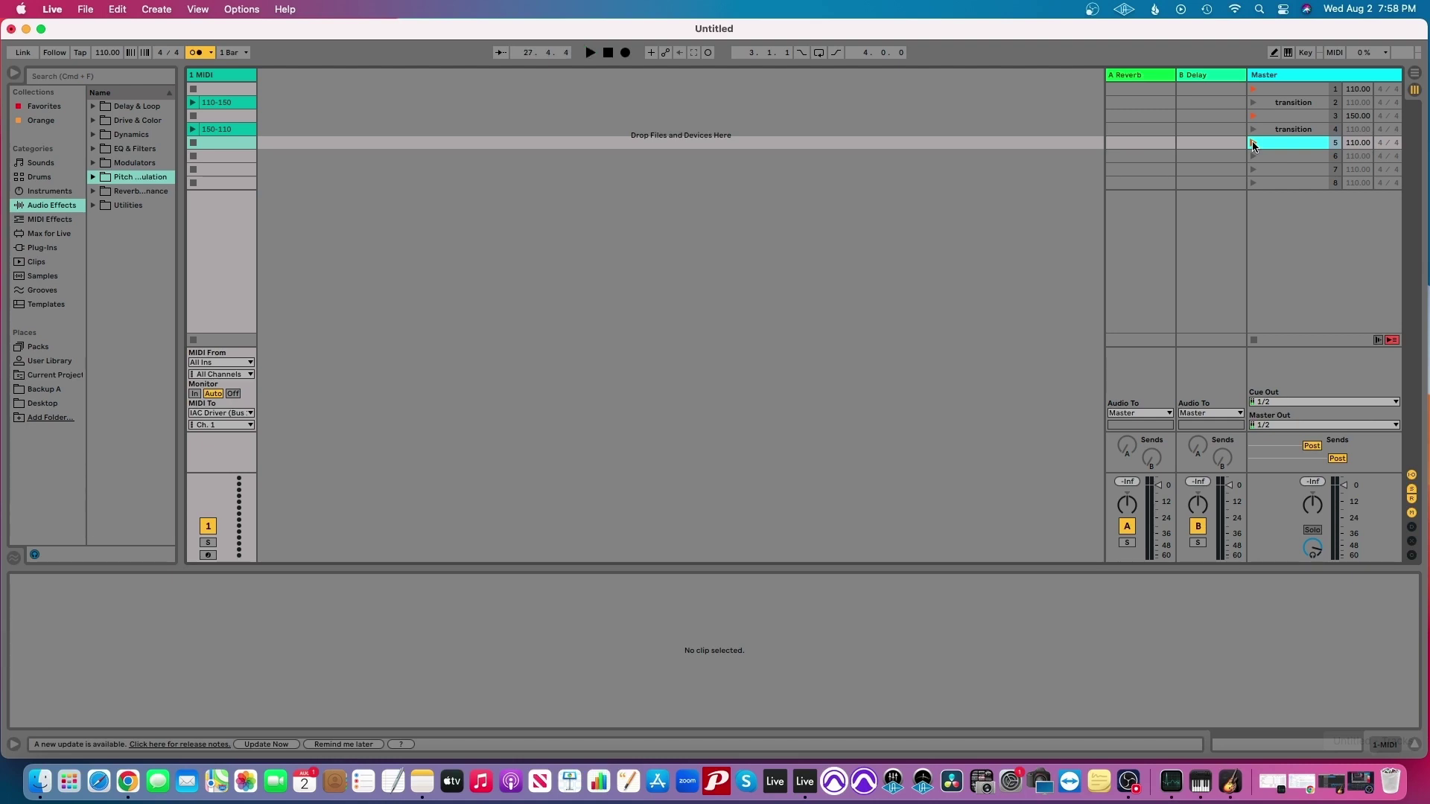